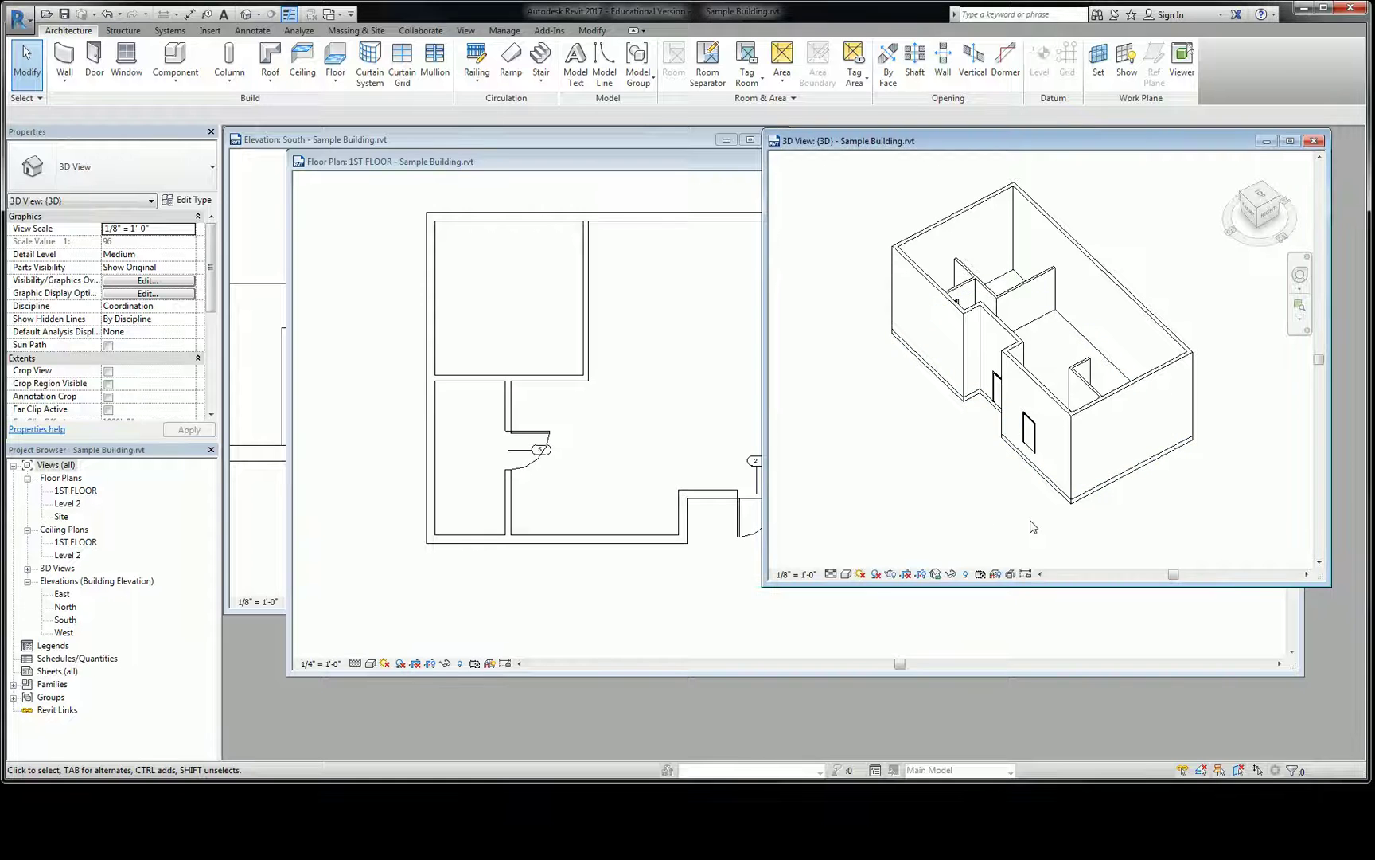
Orbit the 3D view so it looks down on the building from the front side
right_click(1063, 514)
key(Escape)
shift+middle_drag(1019, 522, 1128, 398)
scroll(1128, 398, up, 3)
shift+middle_drag(1007, 491, 1052, 476)
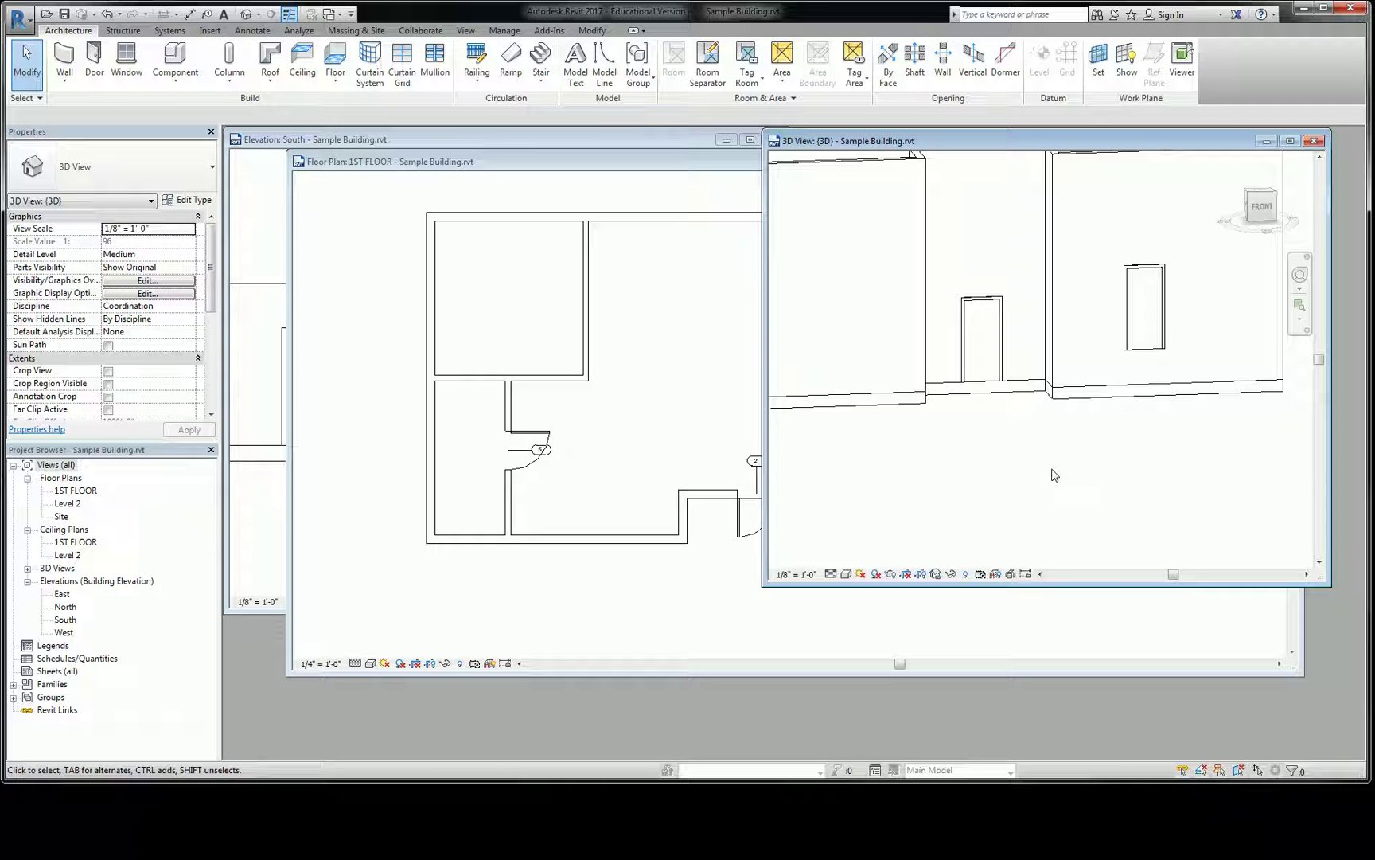
shift+middle_drag(1221, 451, 1031, 358)
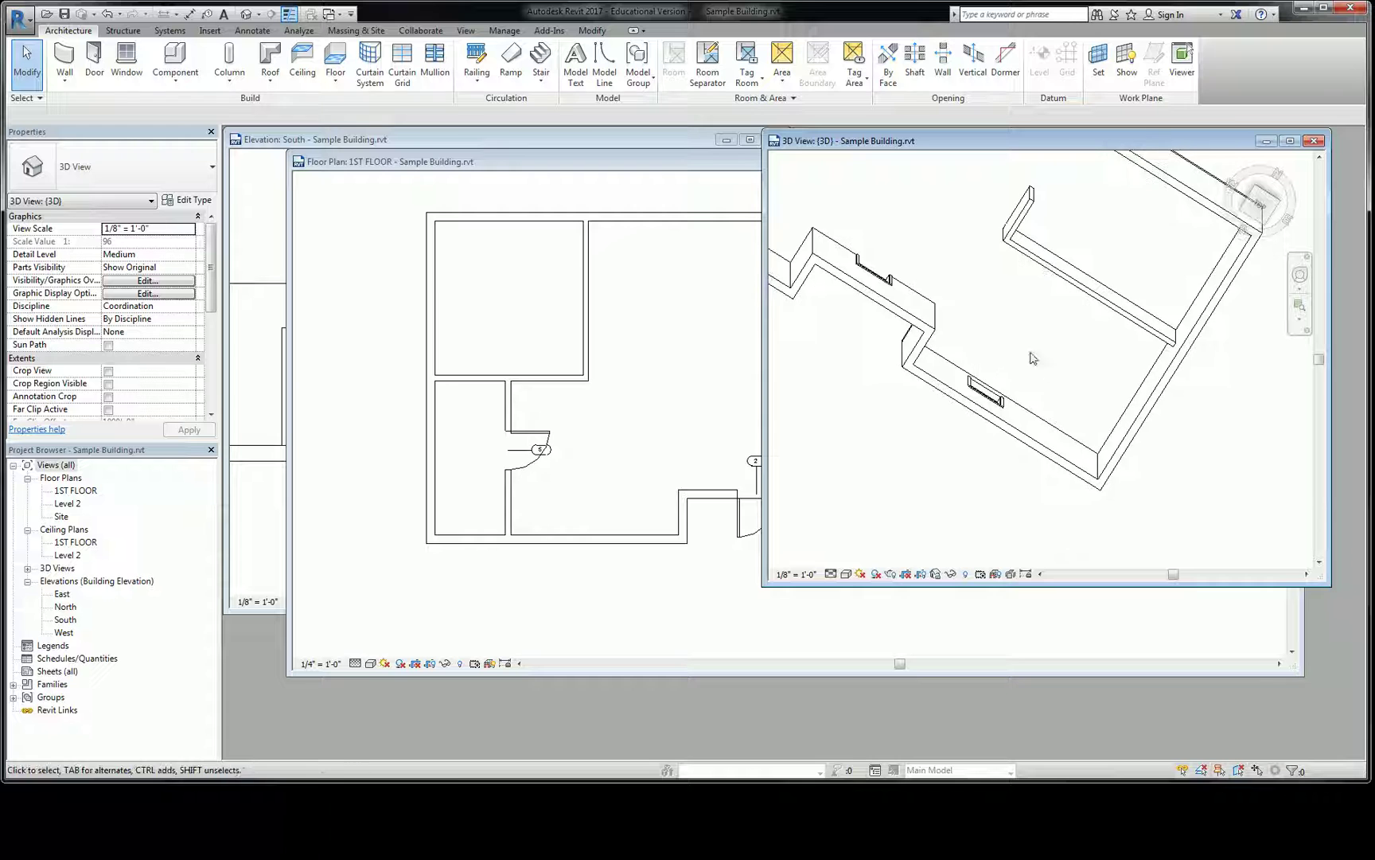
Select the door in the wall, then make the Floor Plan: 1ST FLOOR window active
click(989, 398)
key(Escape)
click(986, 393)
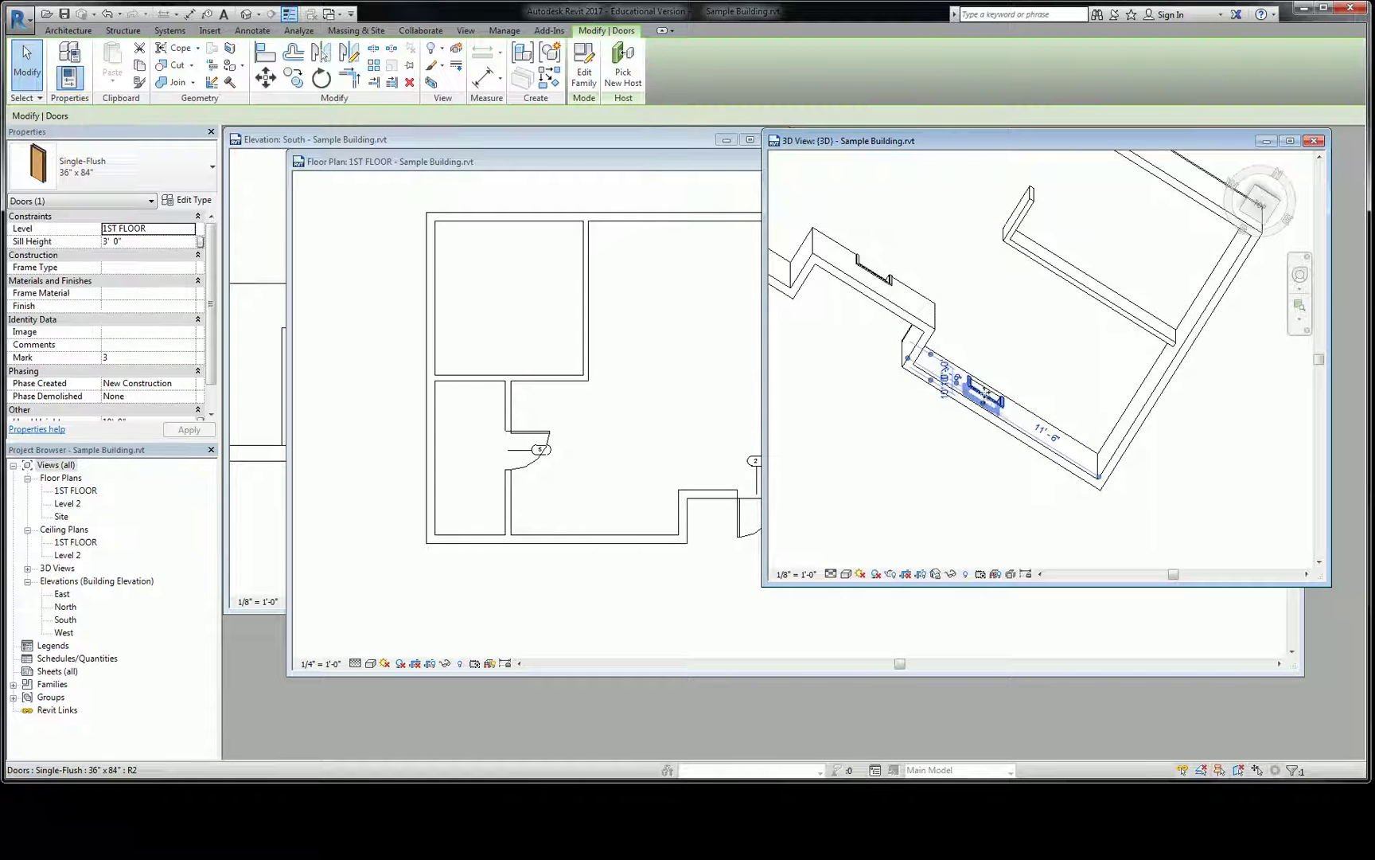
shift+middle_drag(971, 394, 921, 453)
click(754, 436)
click(990, 456)
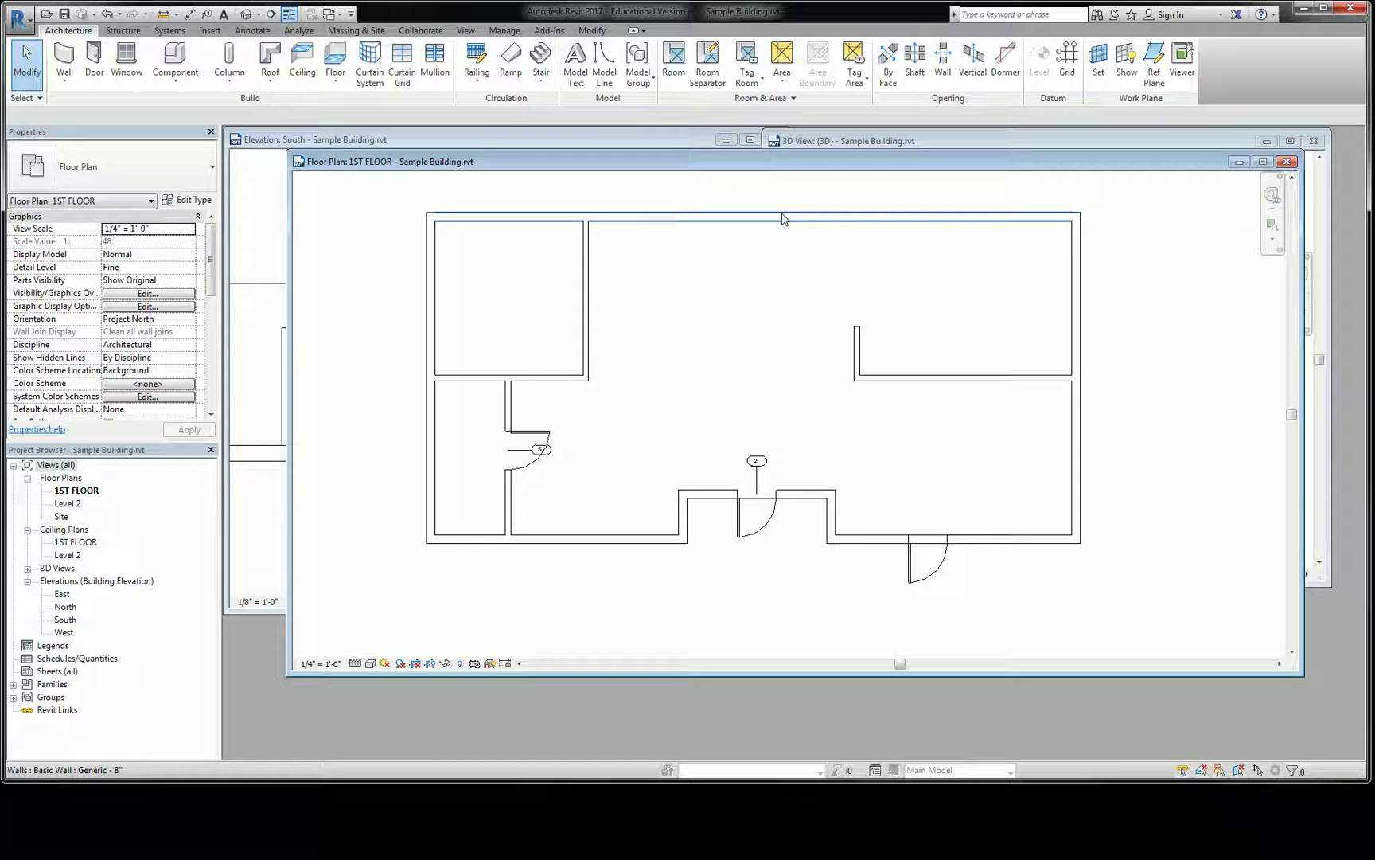
key(Tab)
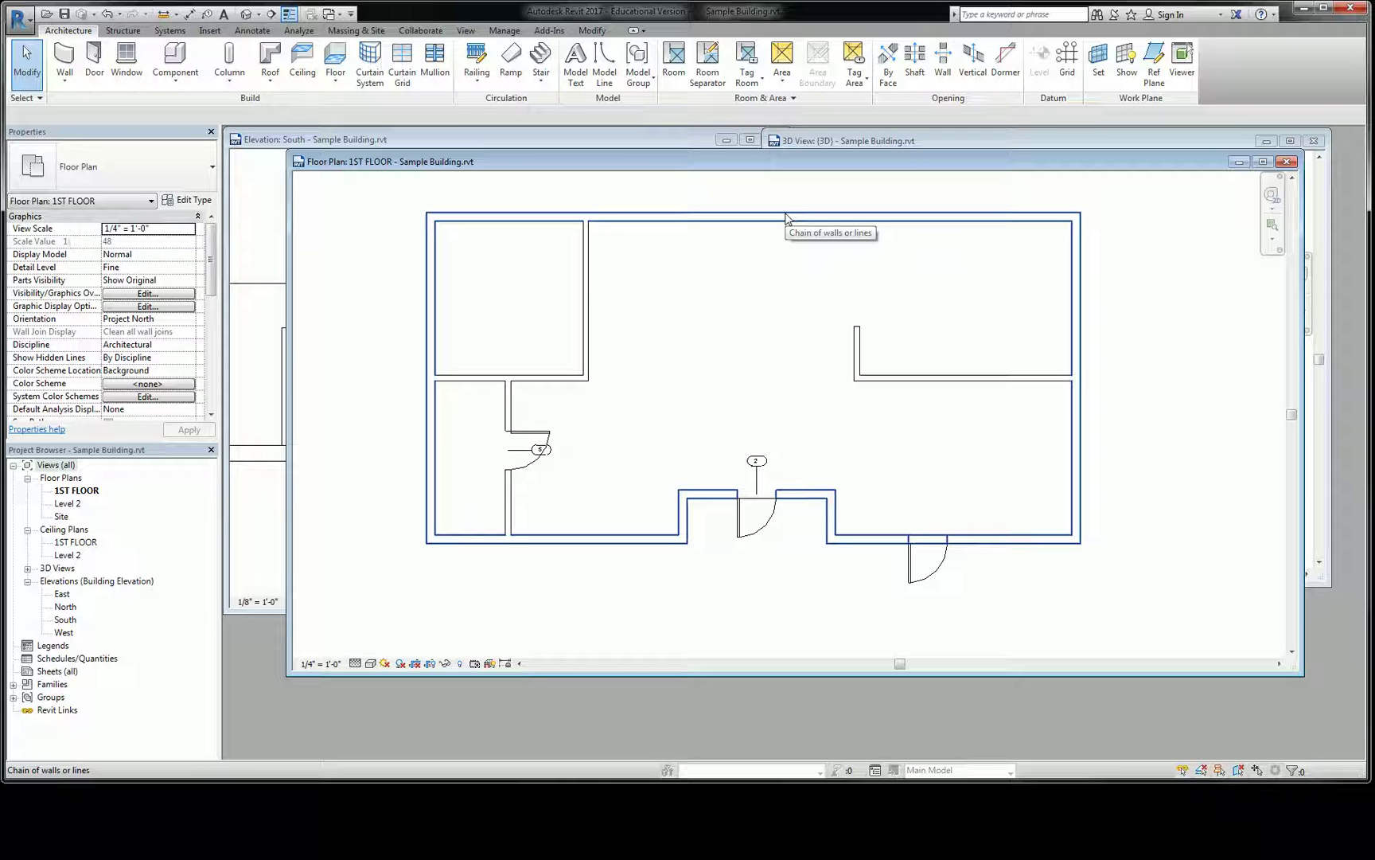
key(Tab)
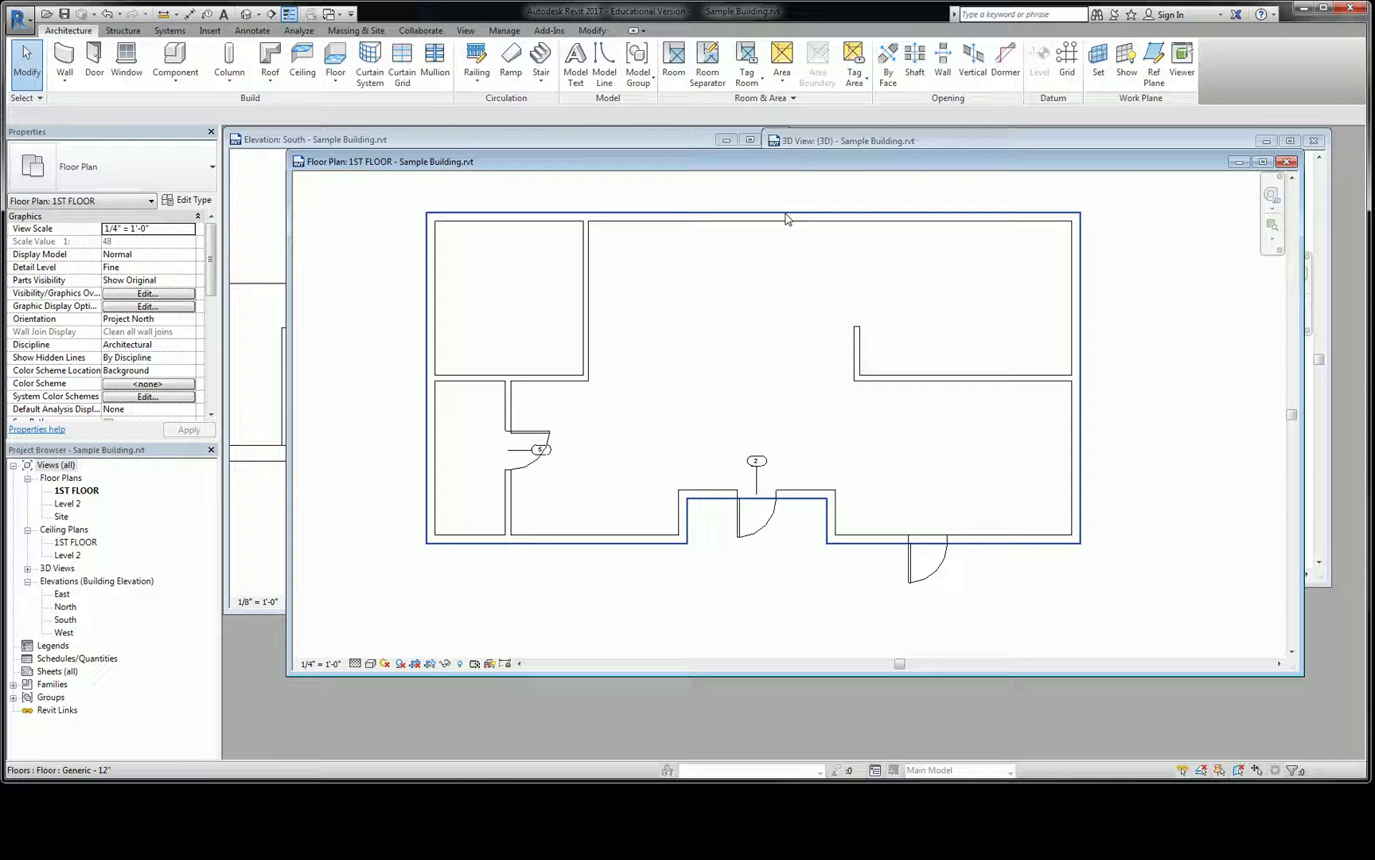
click(787, 216)
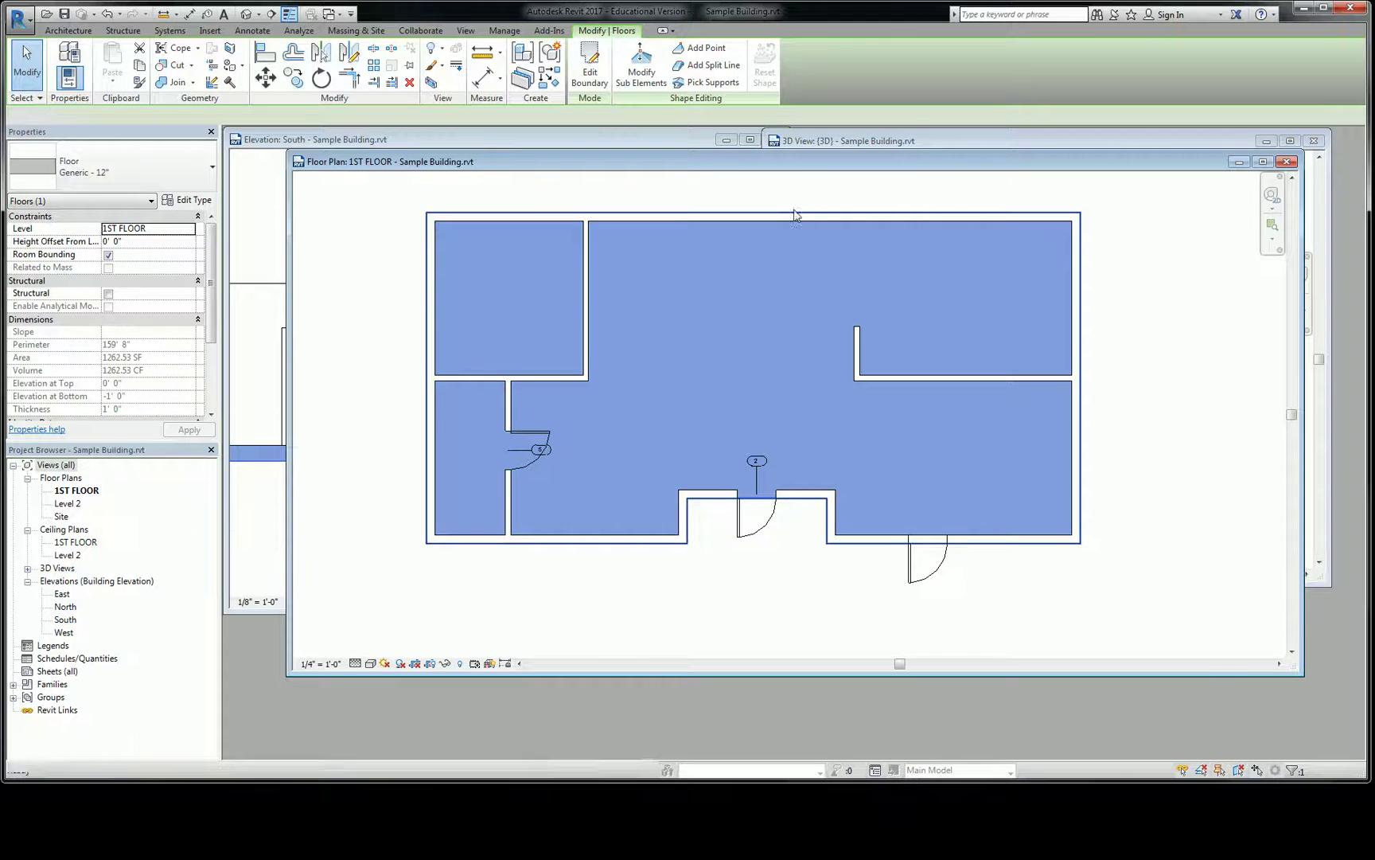
key(Escape)
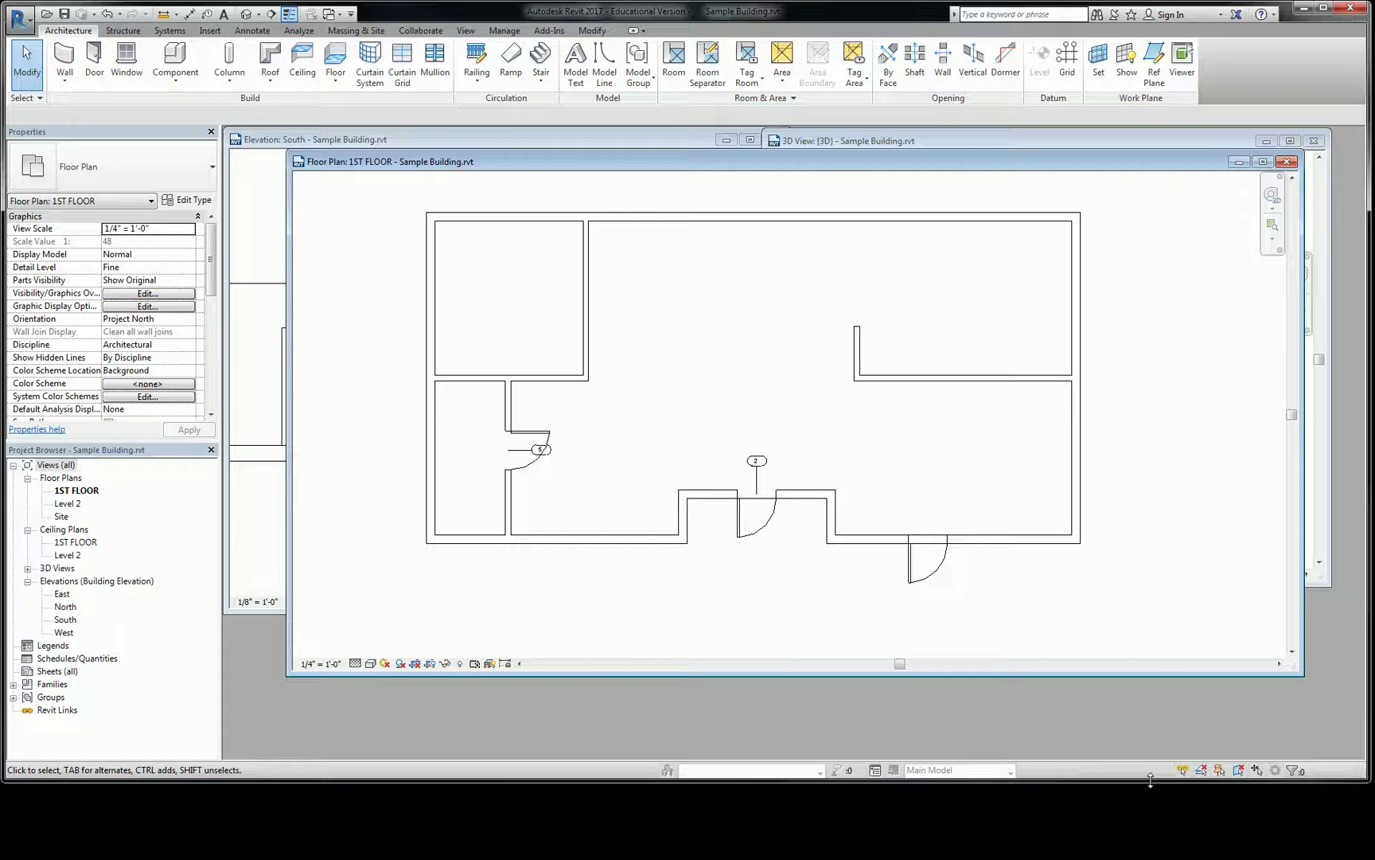
drag(1177, 783, 1112, 530)
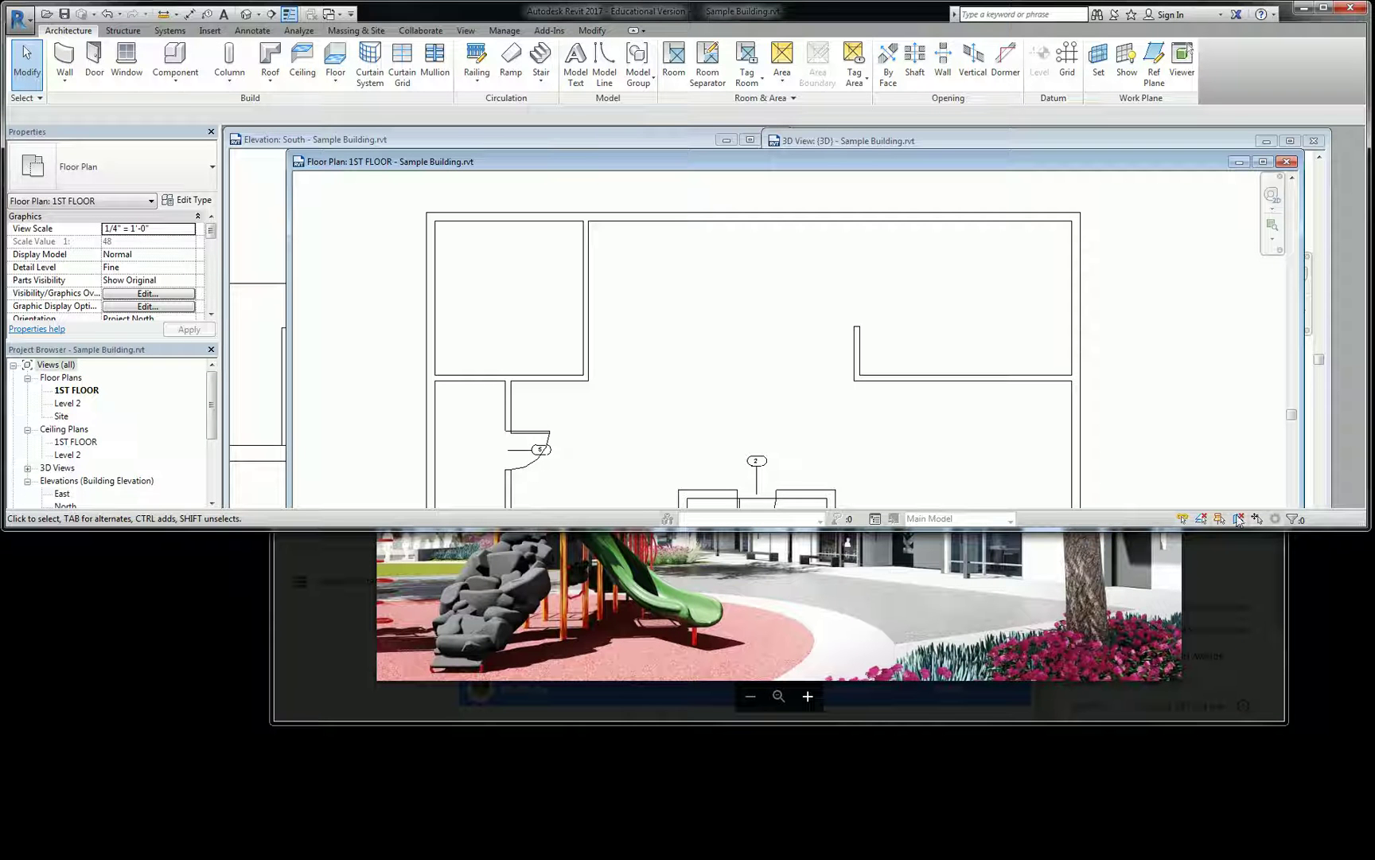
click(1294, 648)
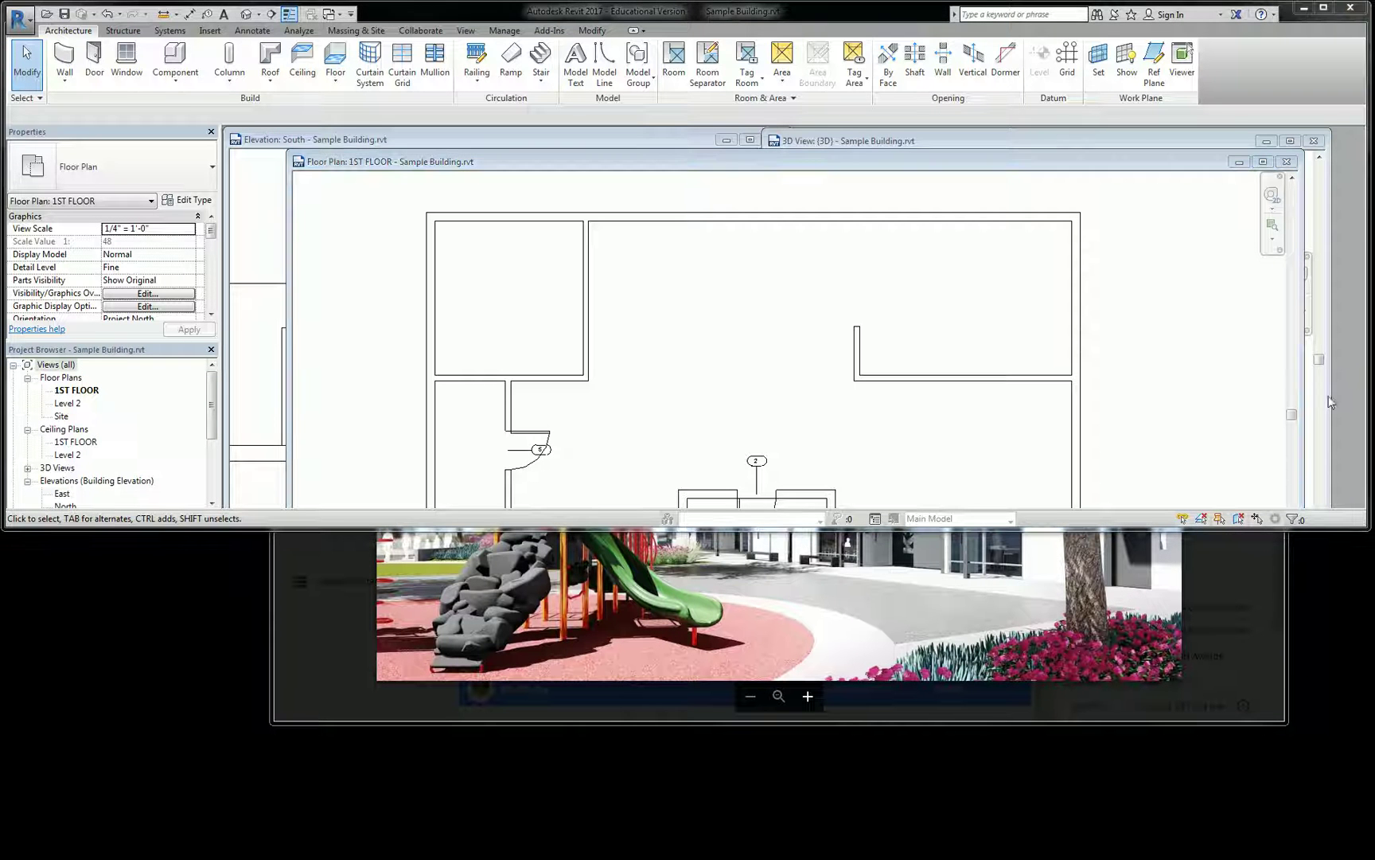
drag(1198, 529, 1242, 673)
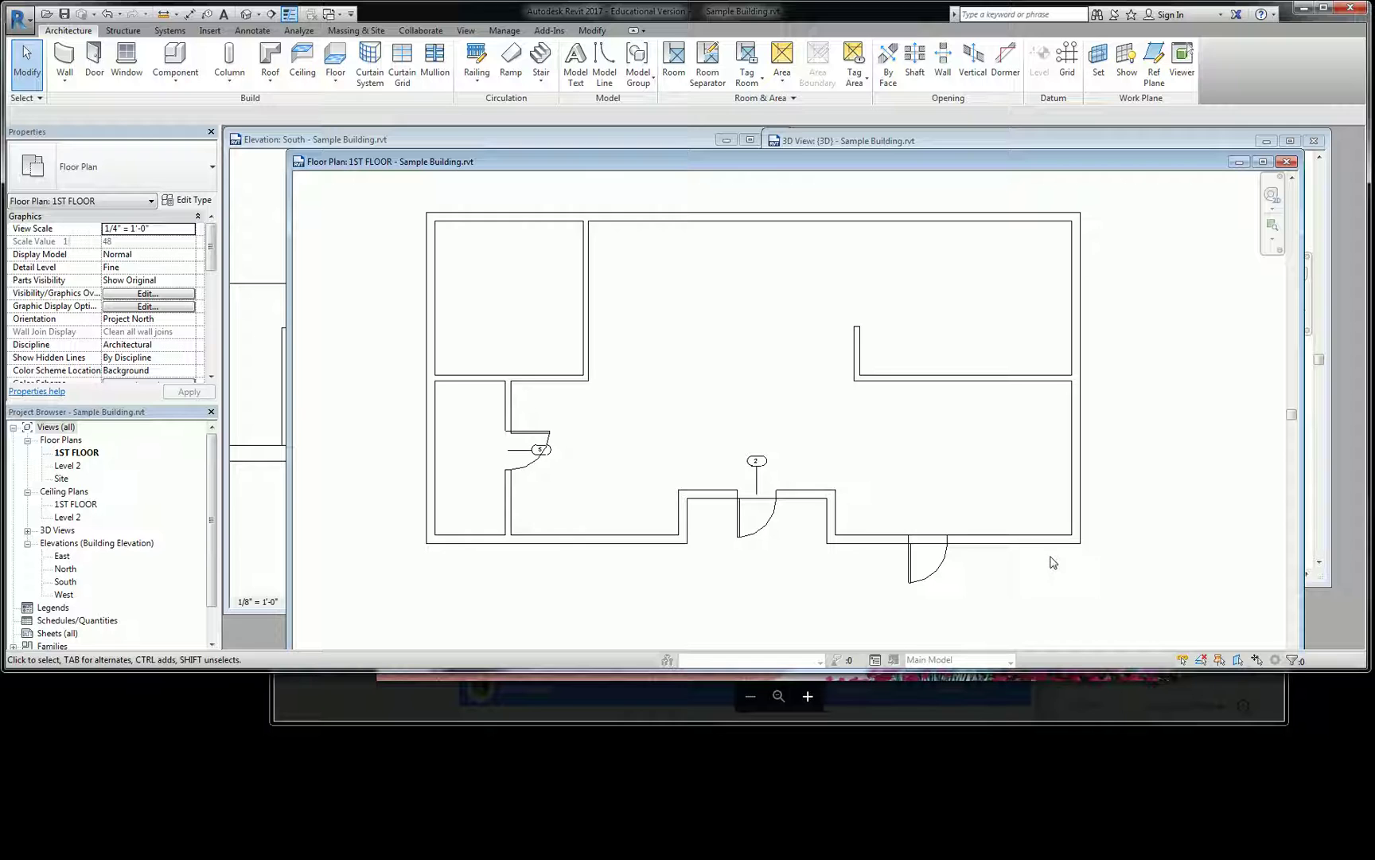
Select the 1ST FLOOR floor and edit its boundary with the Line draw option
click(854, 445)
click(1176, 520)
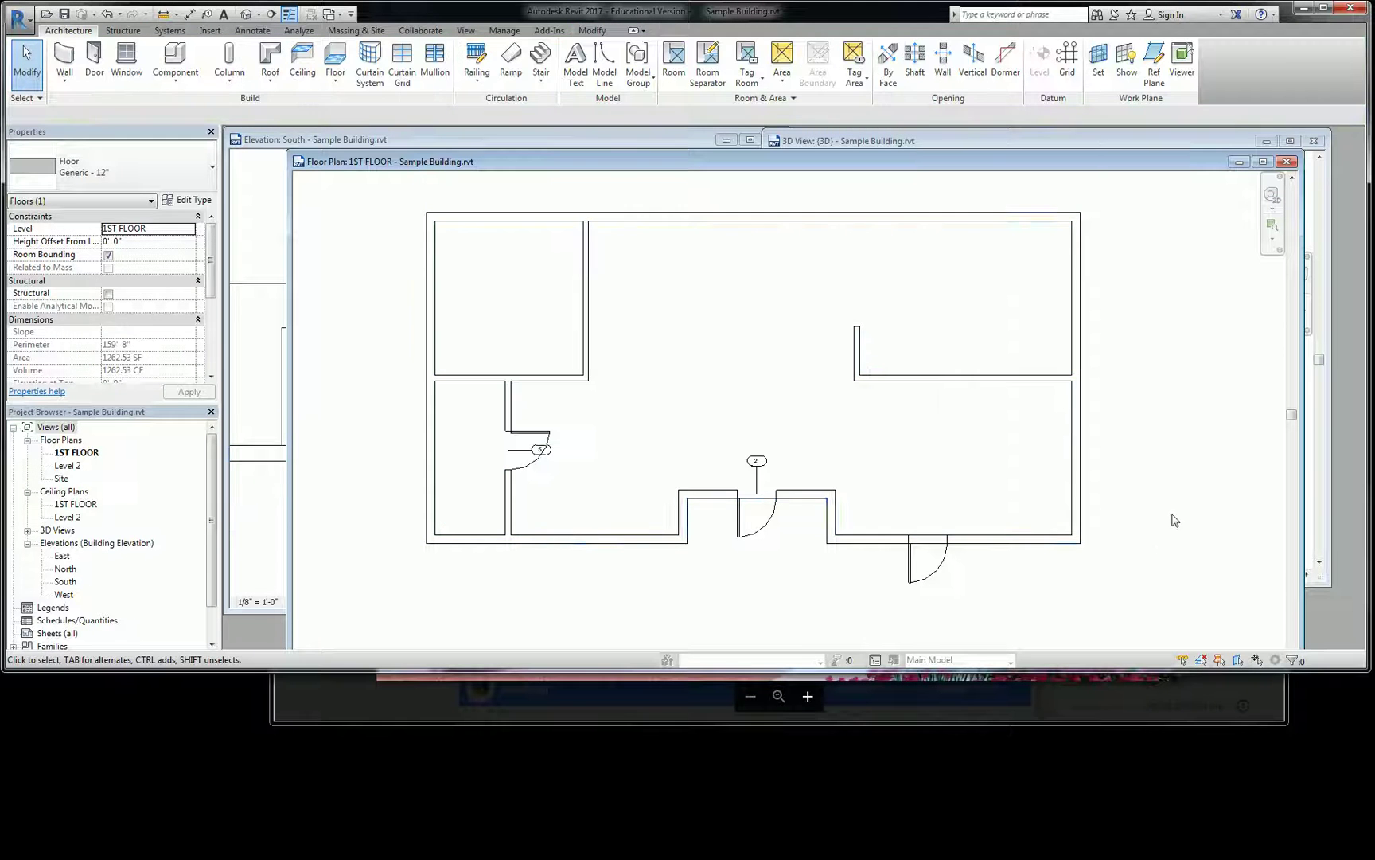
click(623, 319)
click(1124, 308)
click(747, 350)
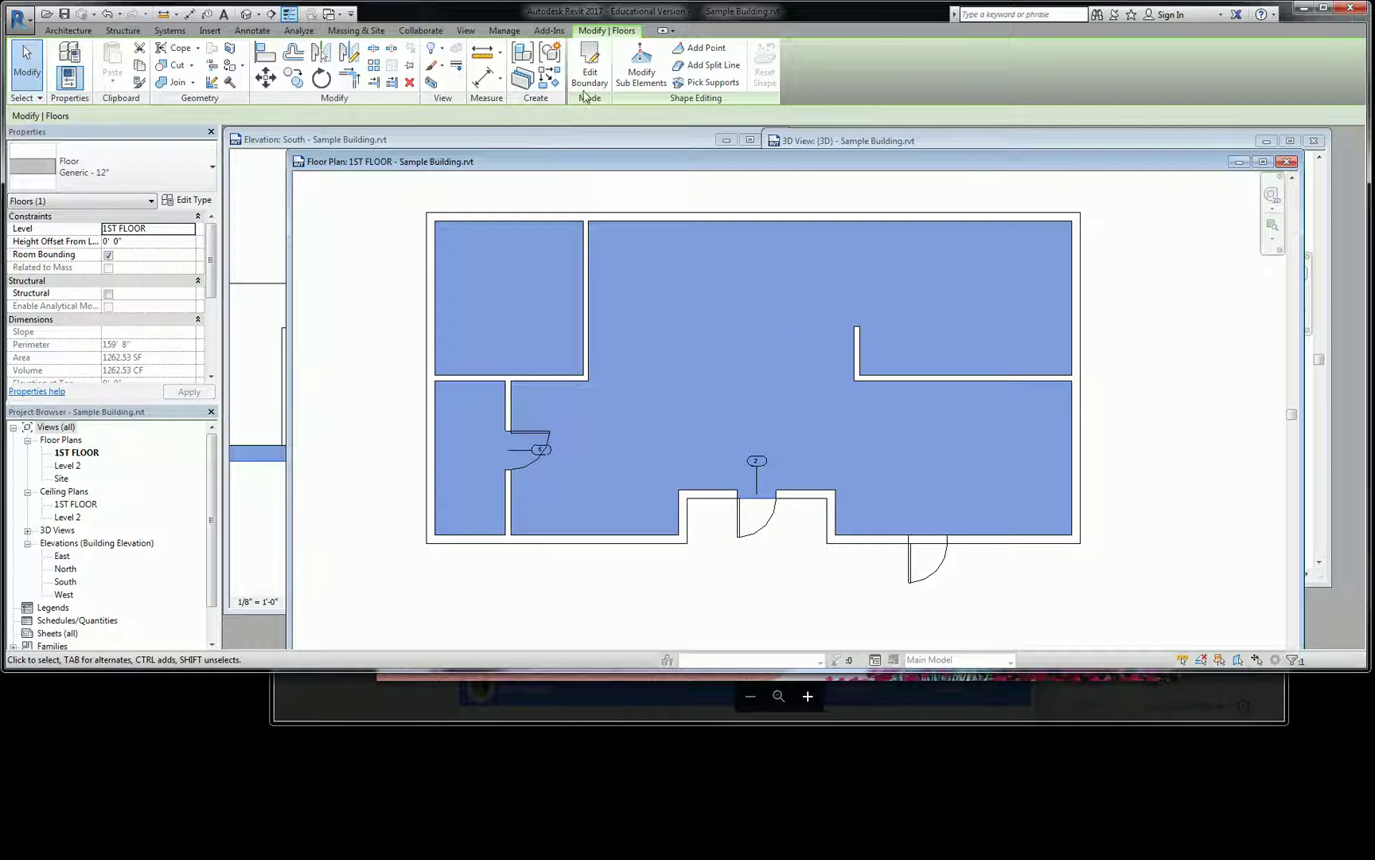
click(590, 64)
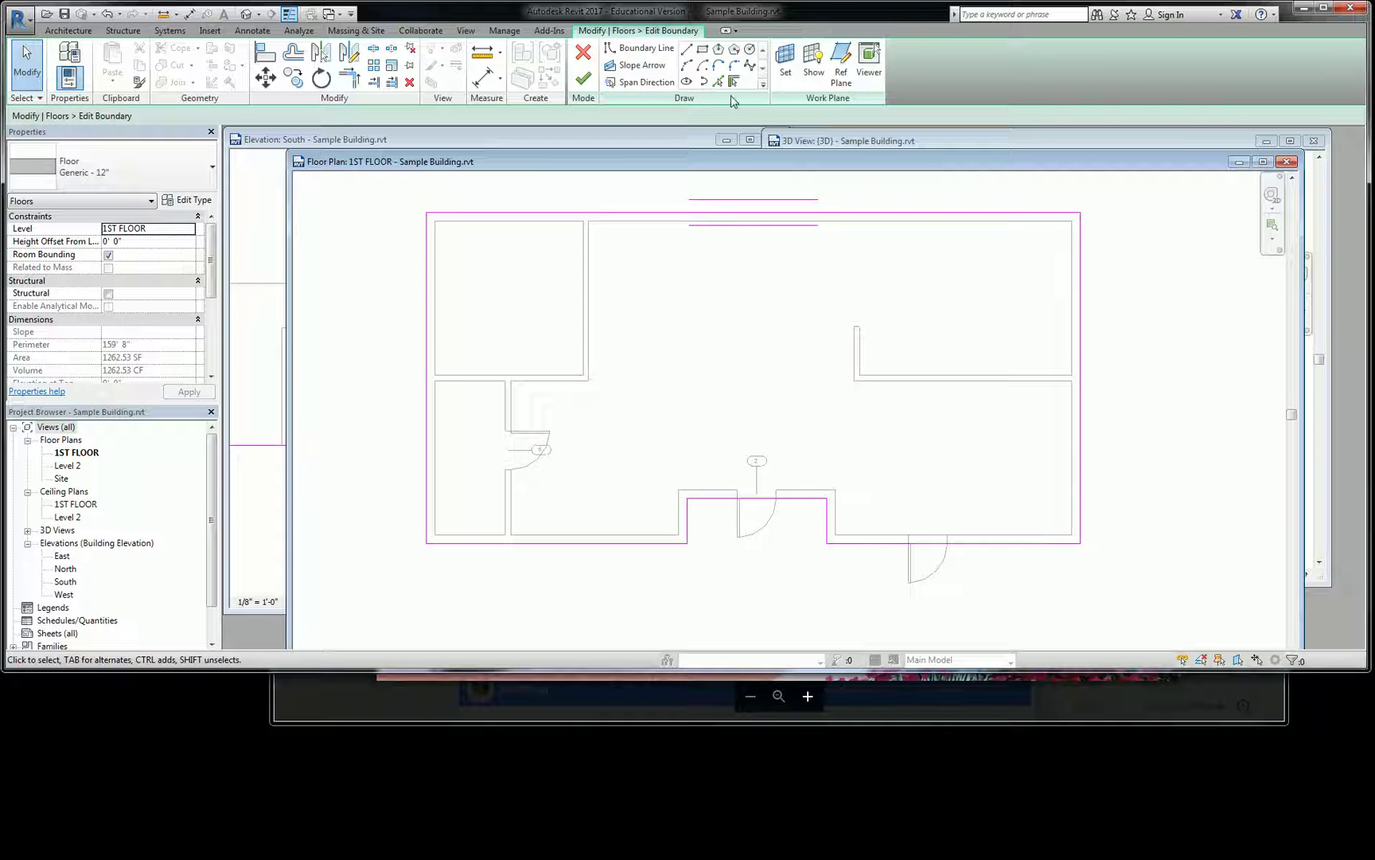
click(686, 51)
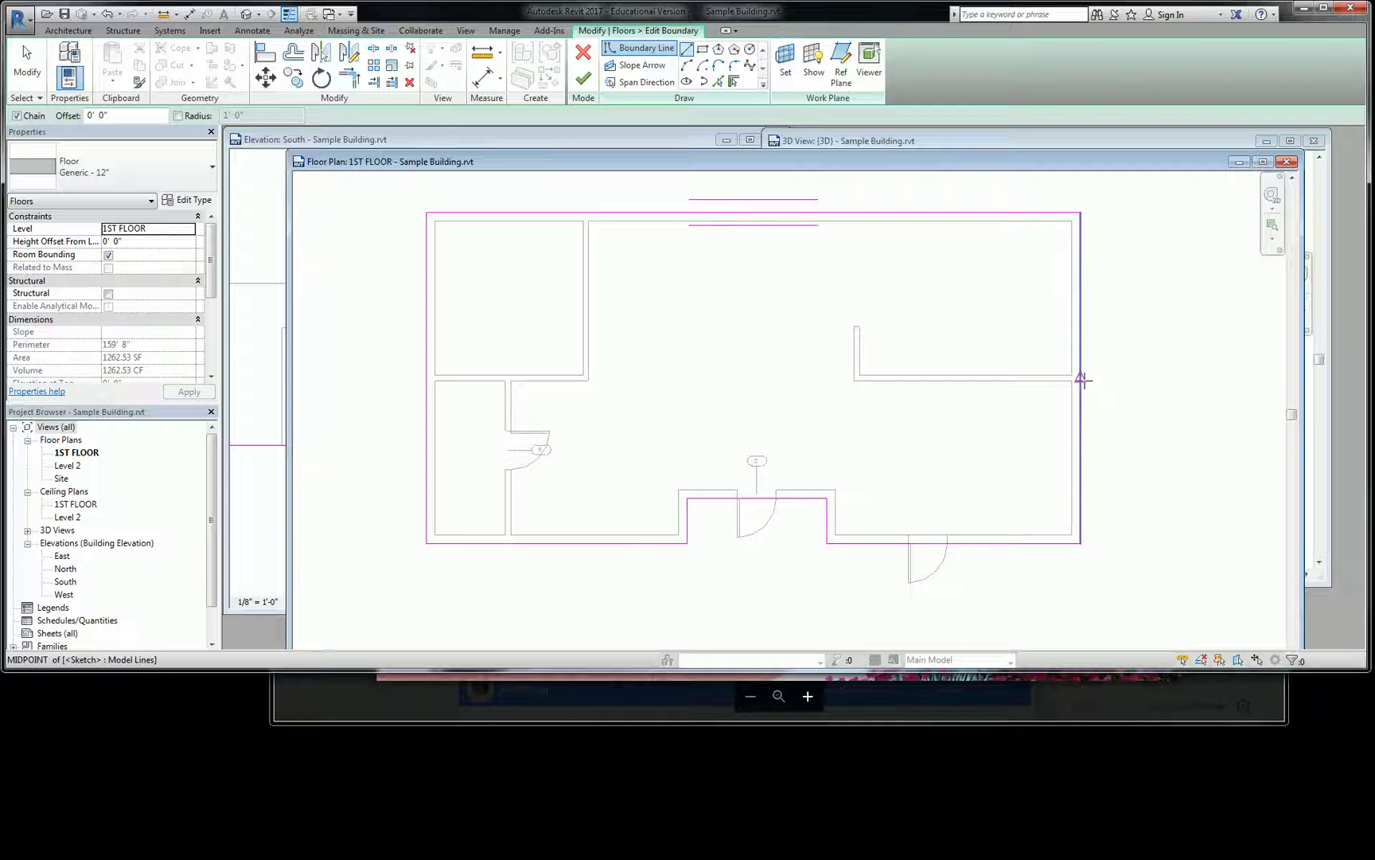
Draw a horizontal boundary line from the right wall intersection left to the interior wall corner
scroll(1072, 379, up, 1)
scroll(1072, 380, up, 1)
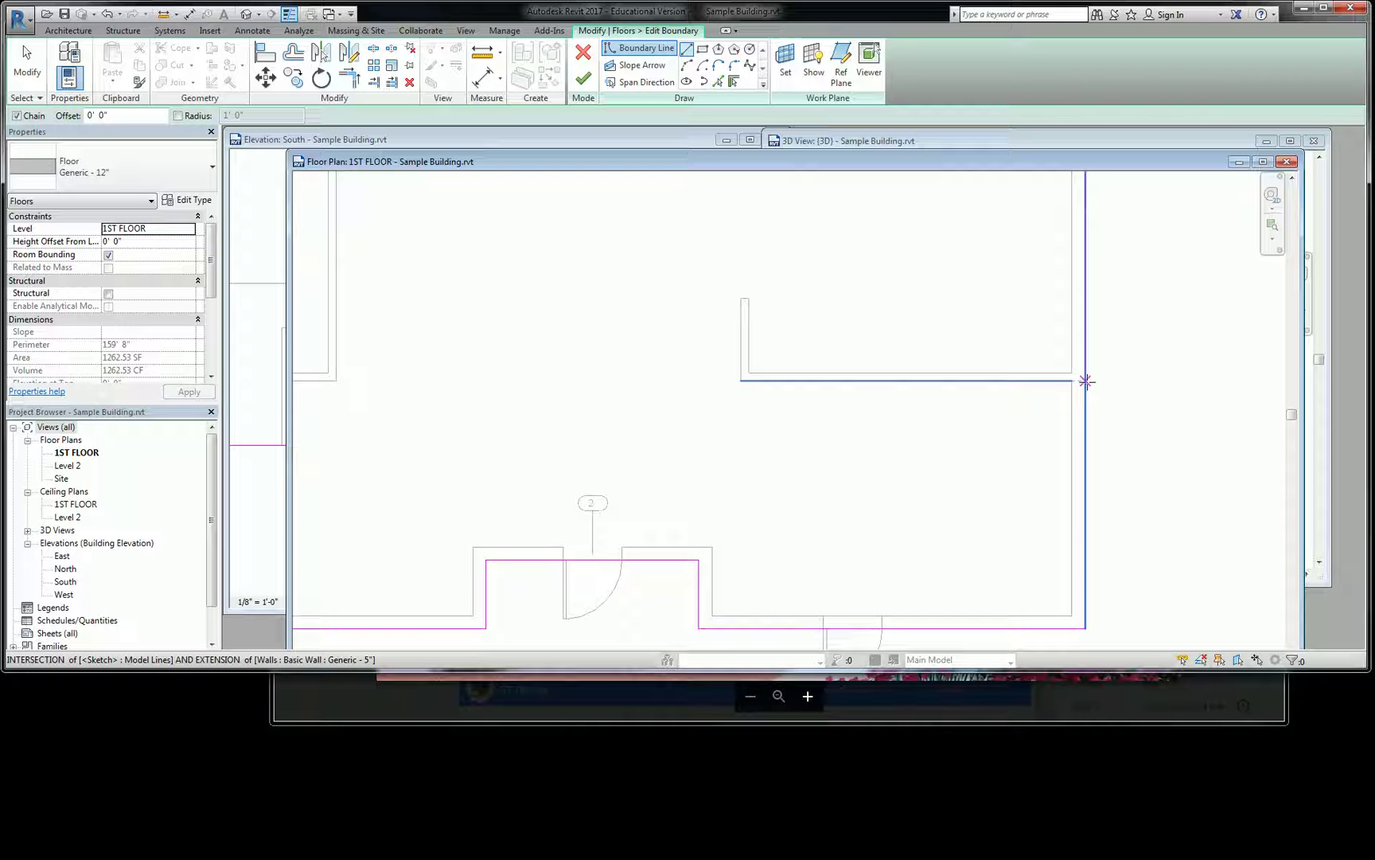
scroll(1085, 380, up, 3)
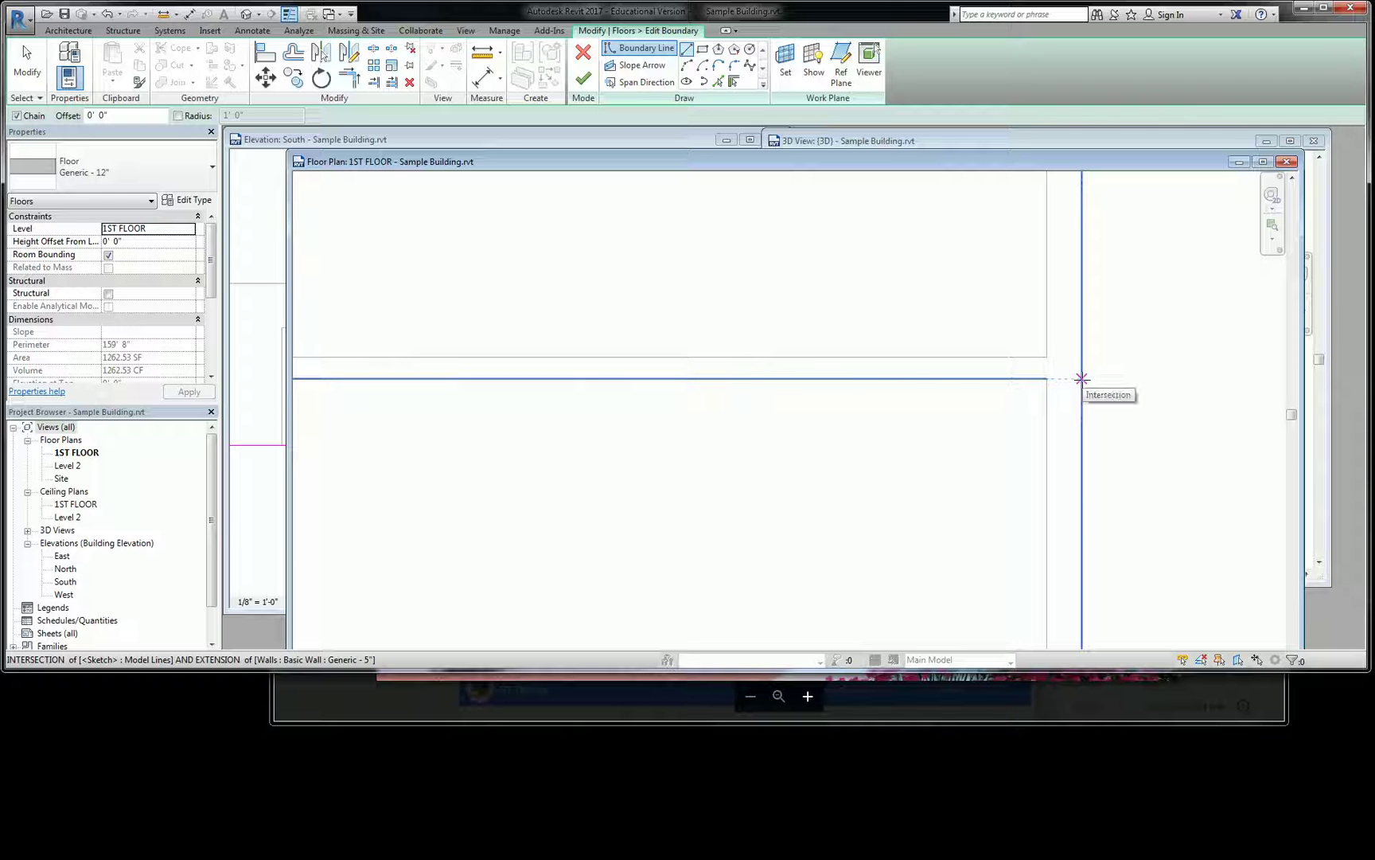
click(1082, 379)
scroll(792, 382, down, 4)
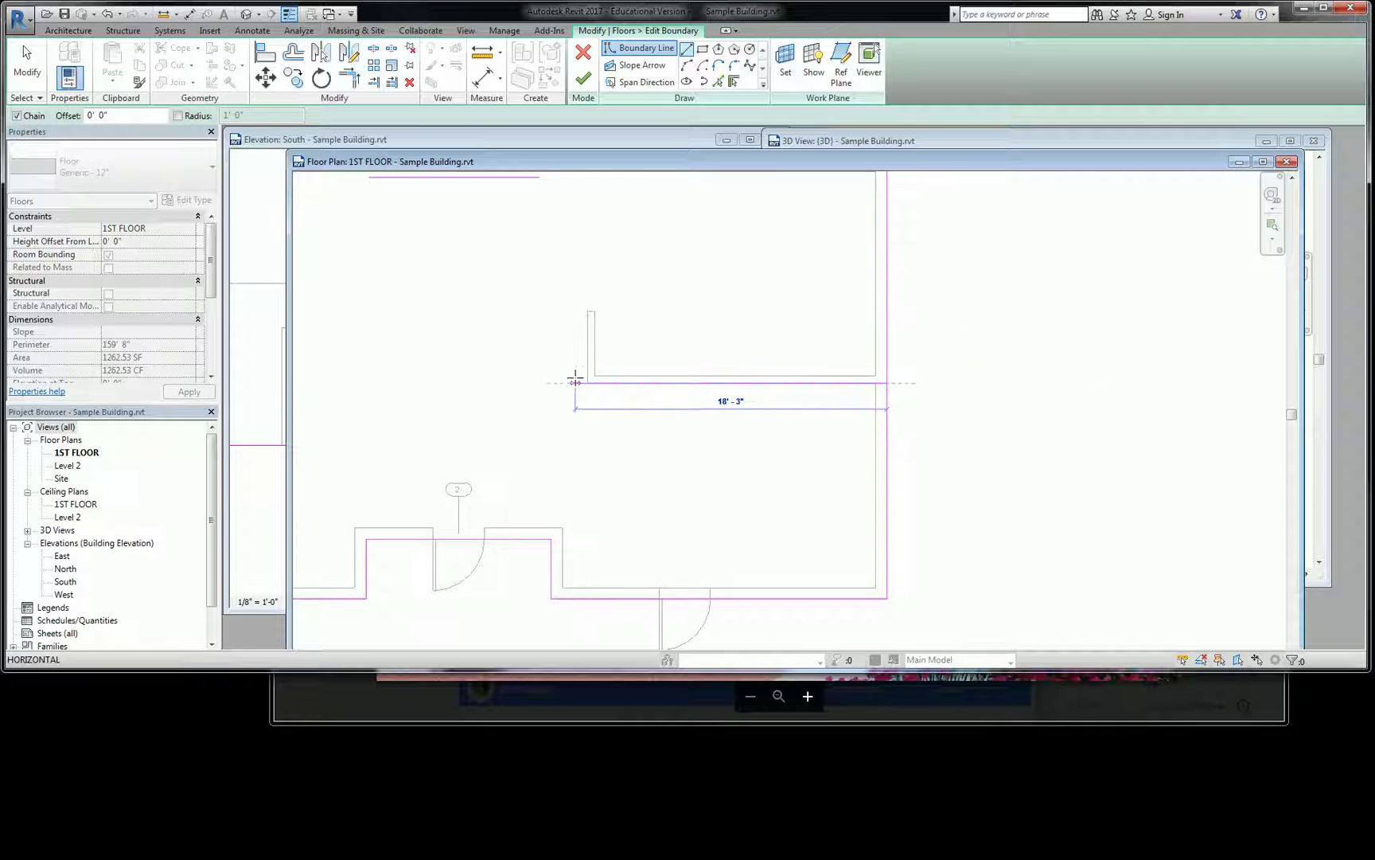
click(570, 377)
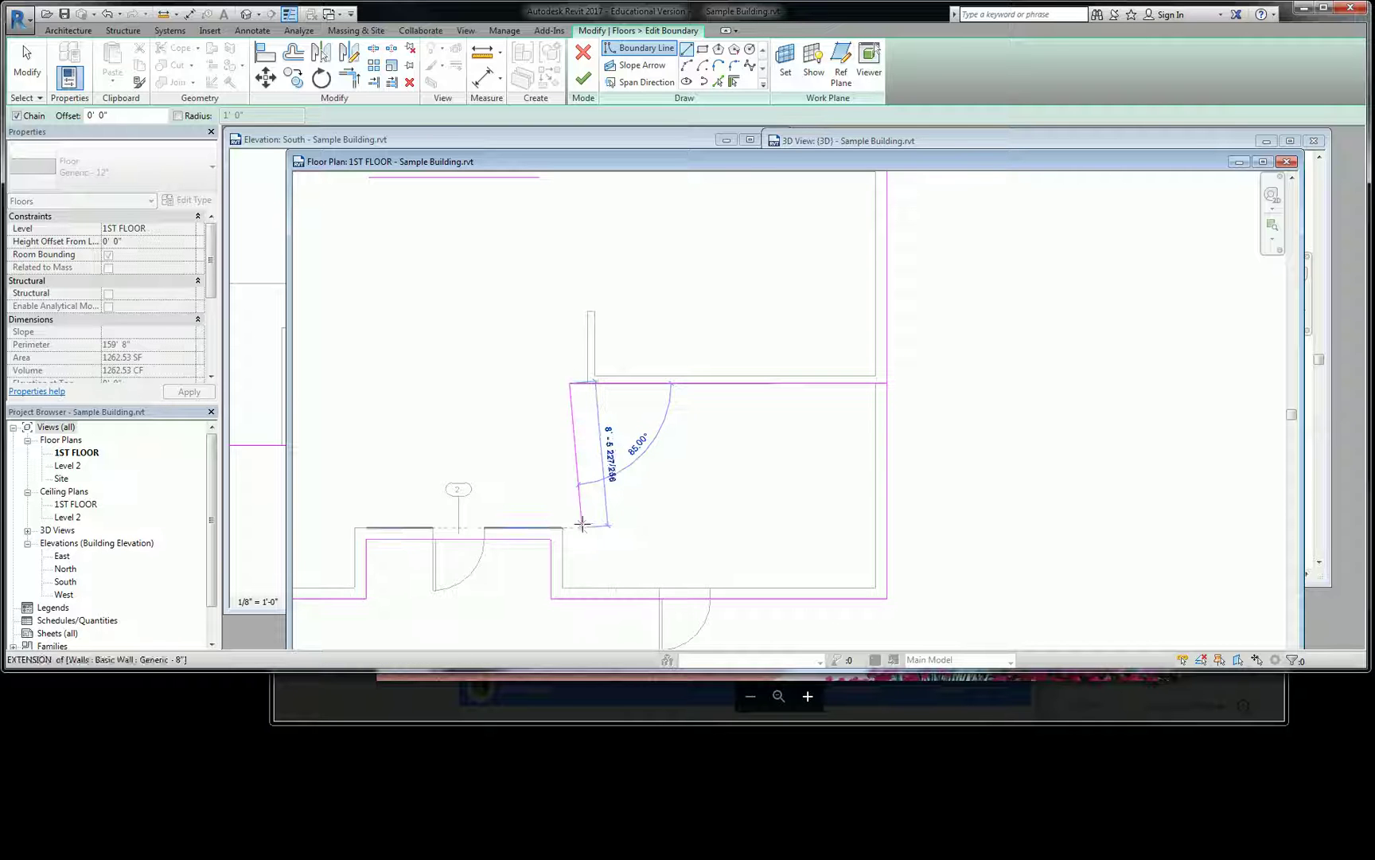
key(Escape)
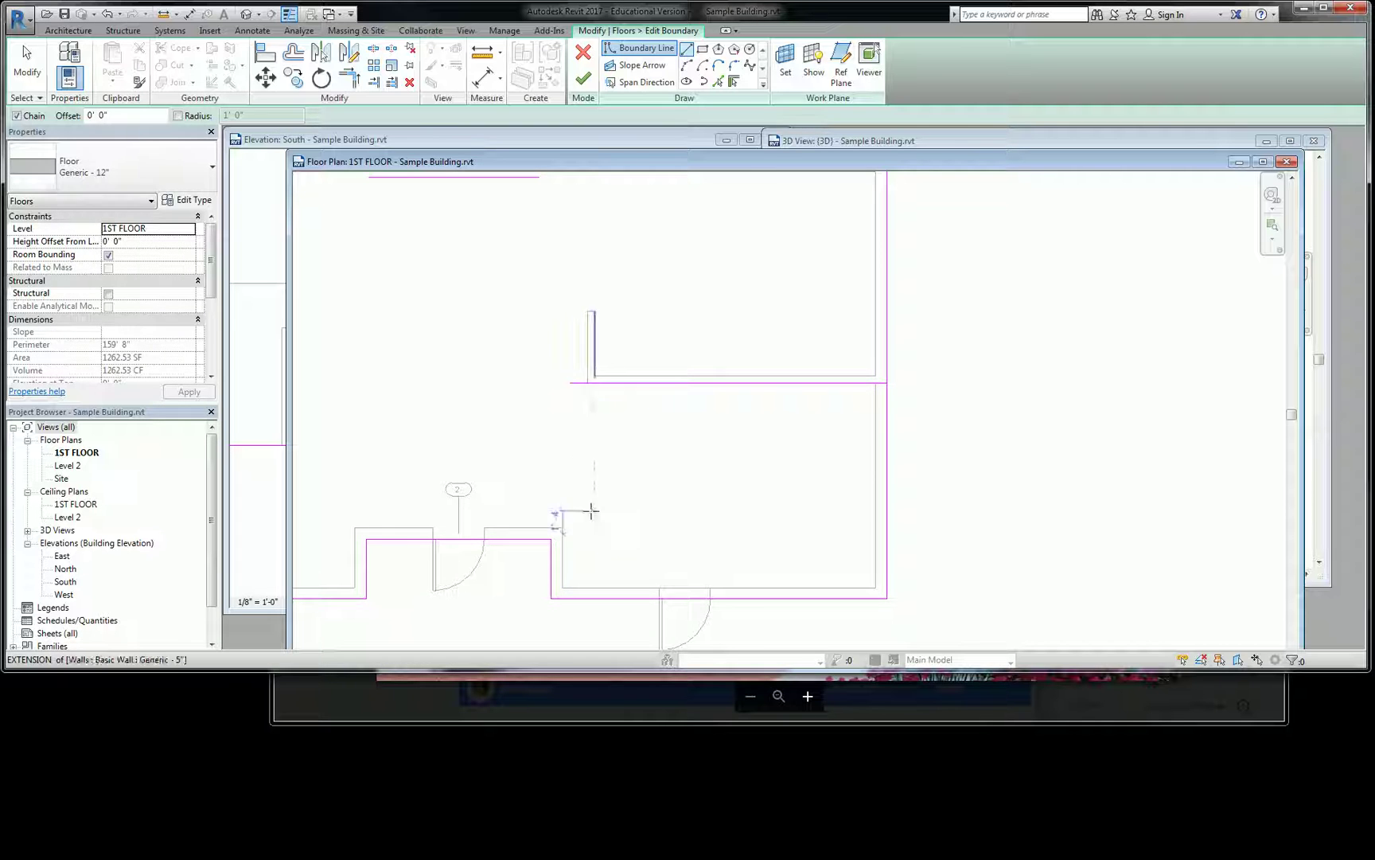
key(Escape)
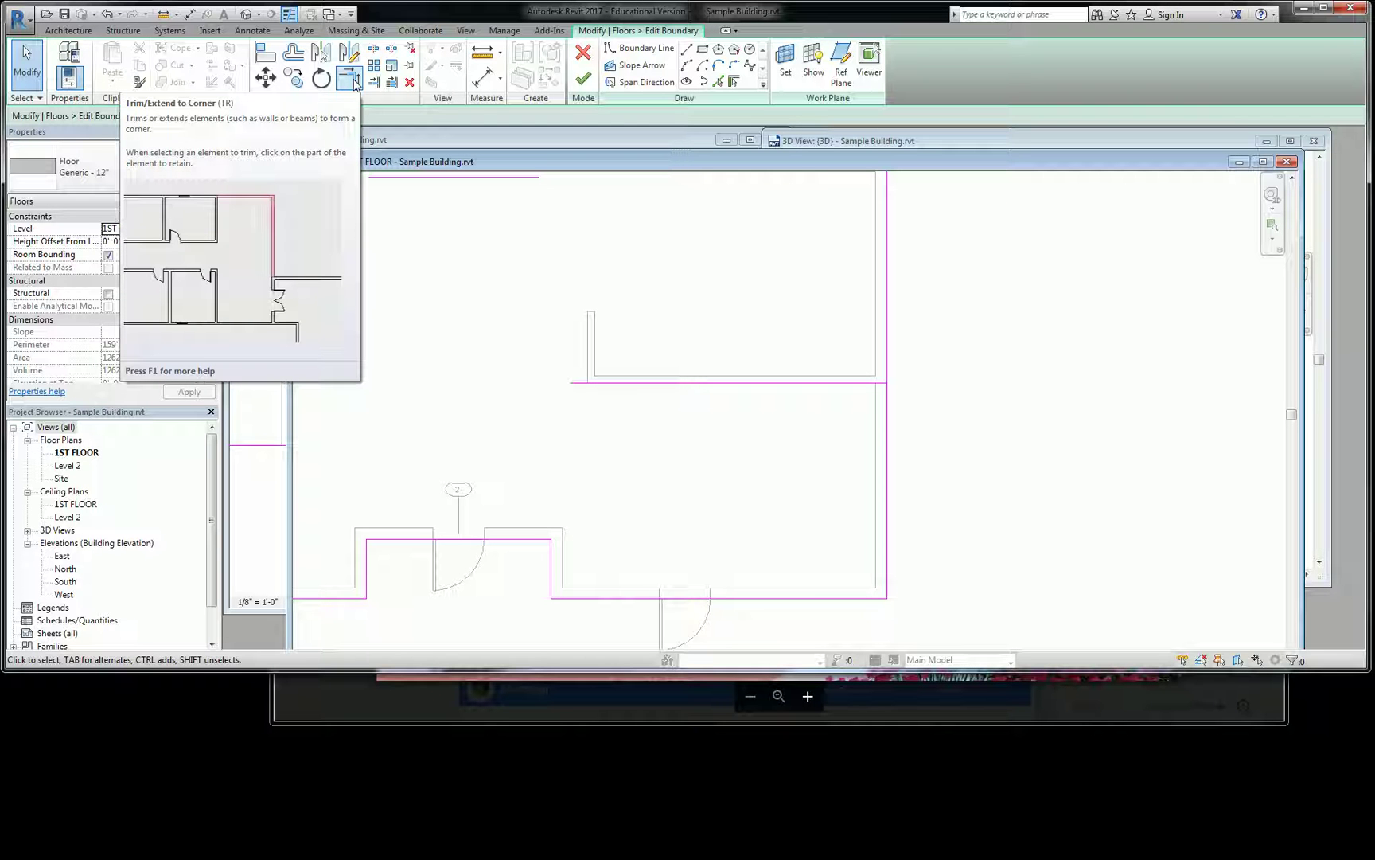
Trim/Extend to Corner the vertical, new horizontal and right sketch lines into clean corners
click(355, 84)
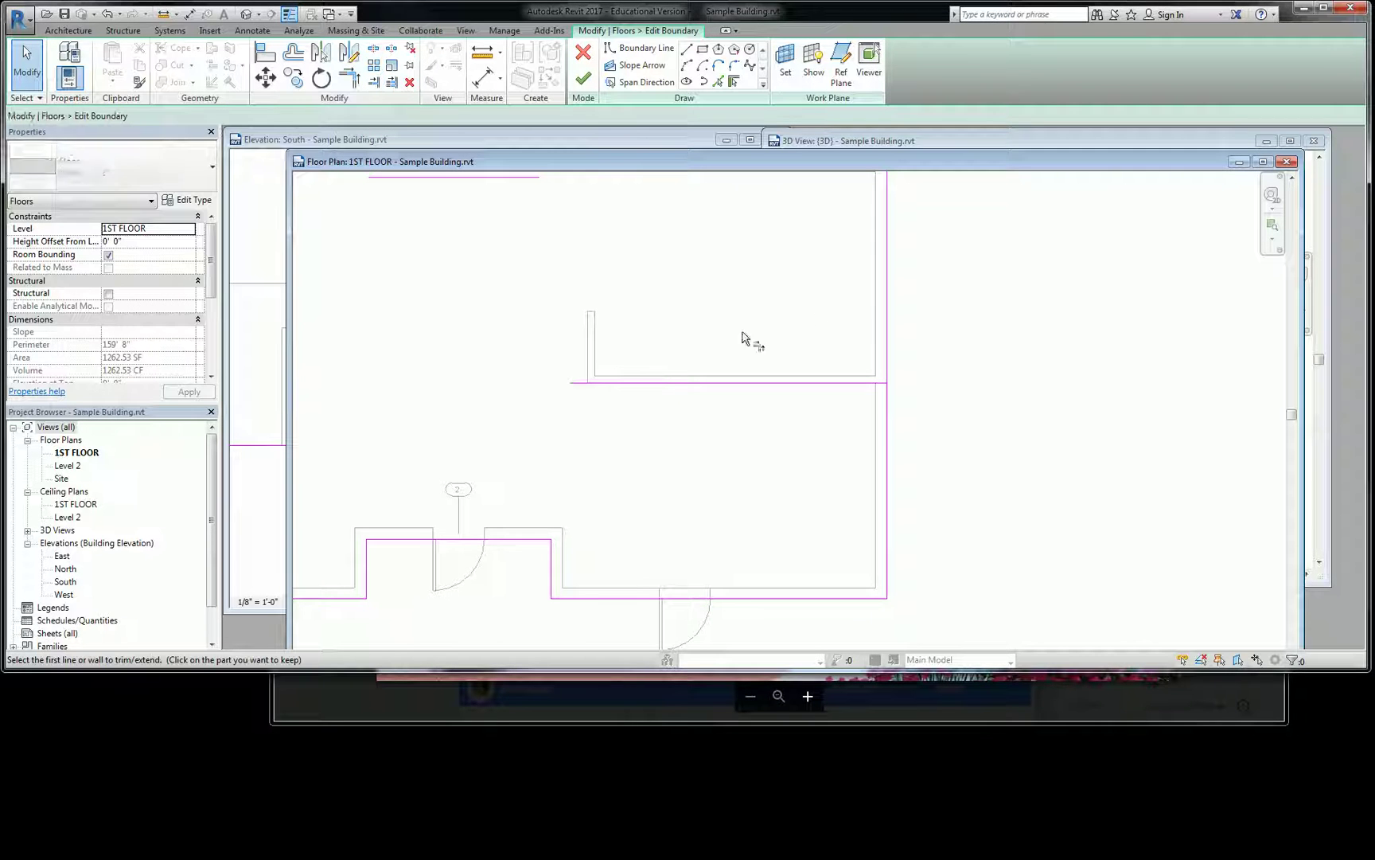
click(552, 569)
click(622, 392)
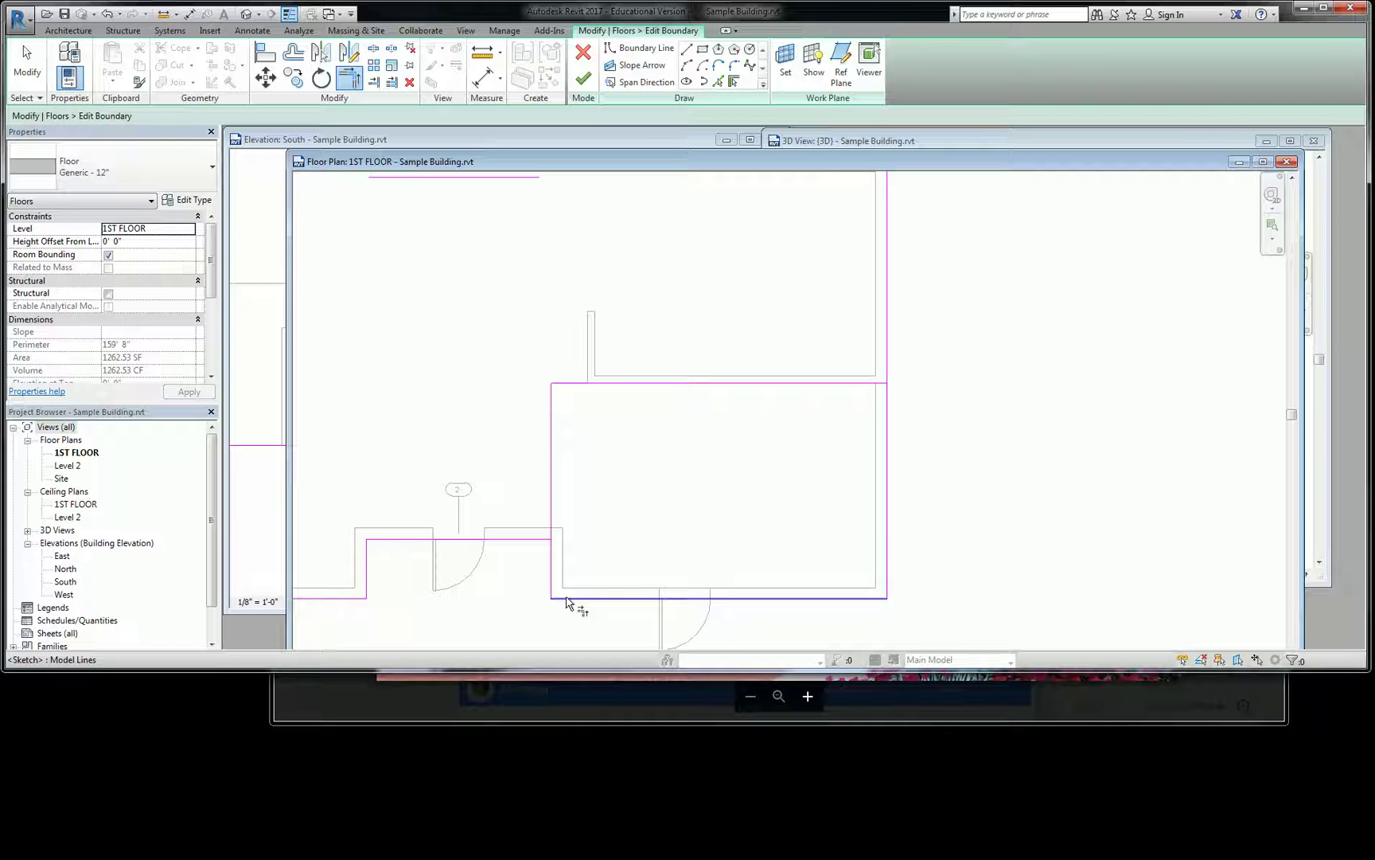
click(538, 541)
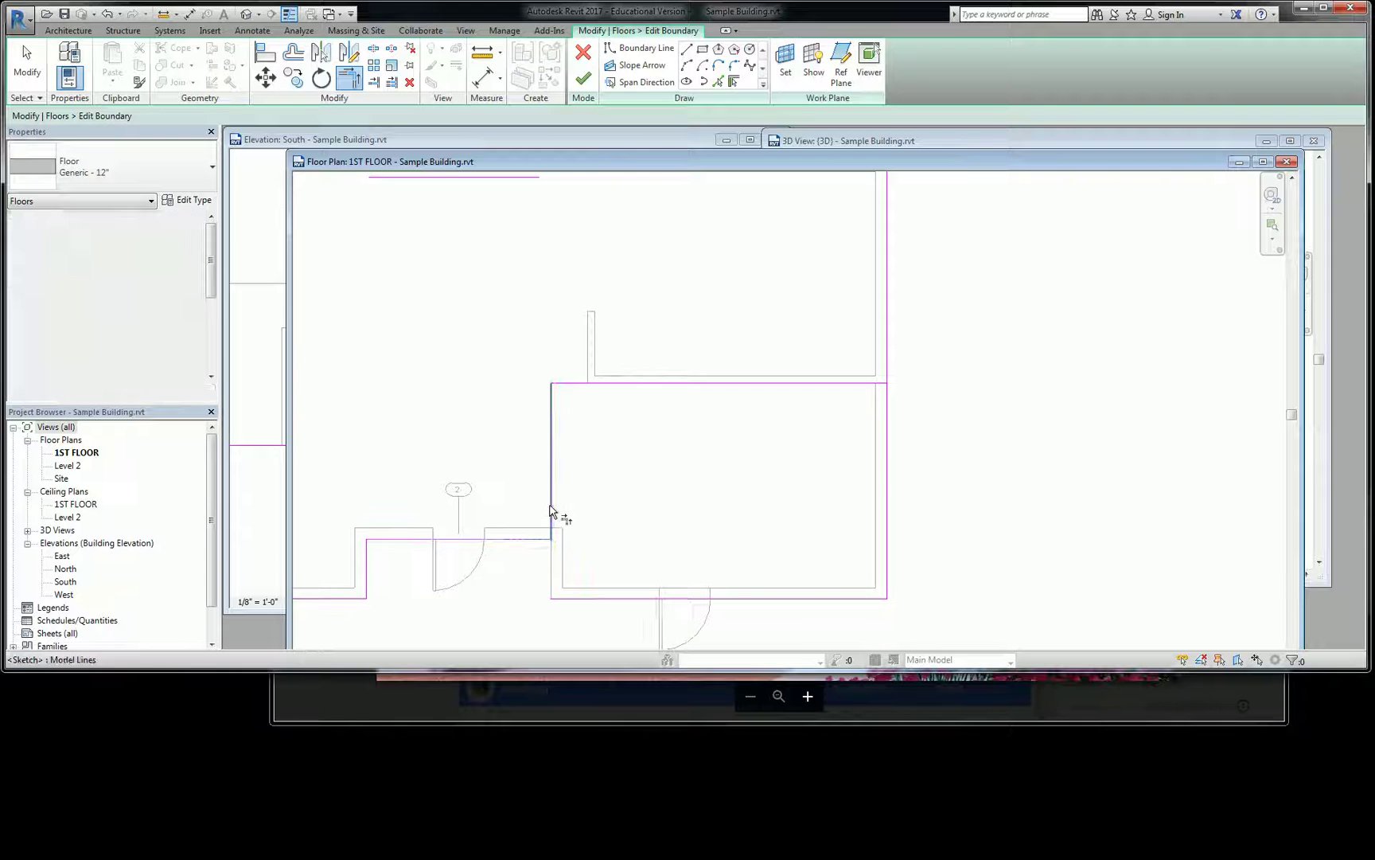
click(552, 516)
click(889, 377)
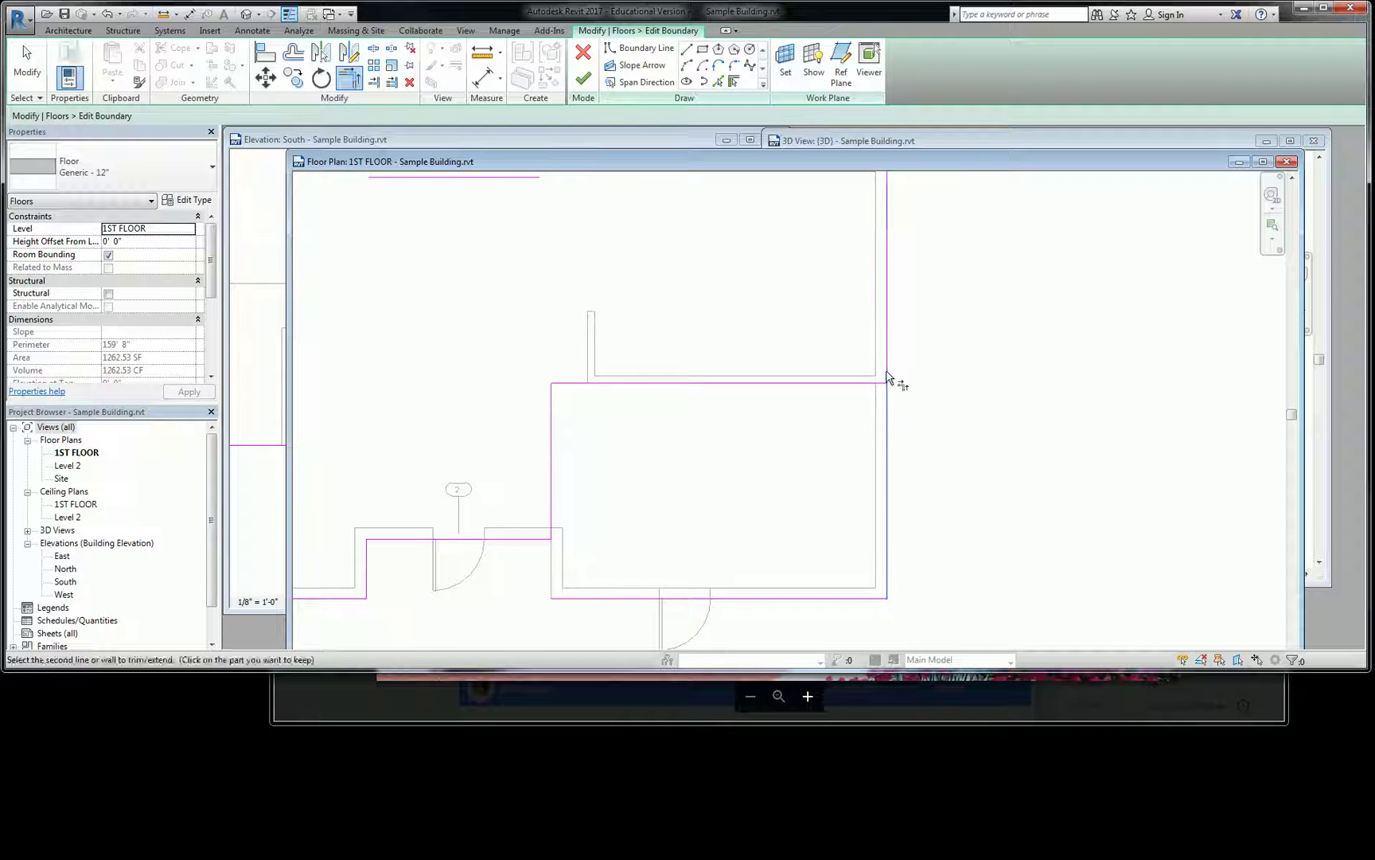
click(880, 384)
key(Escape)
Delete the leftover bottom boundary line and finish the edit, leaving the floor at 1014.24 SF
click(858, 597)
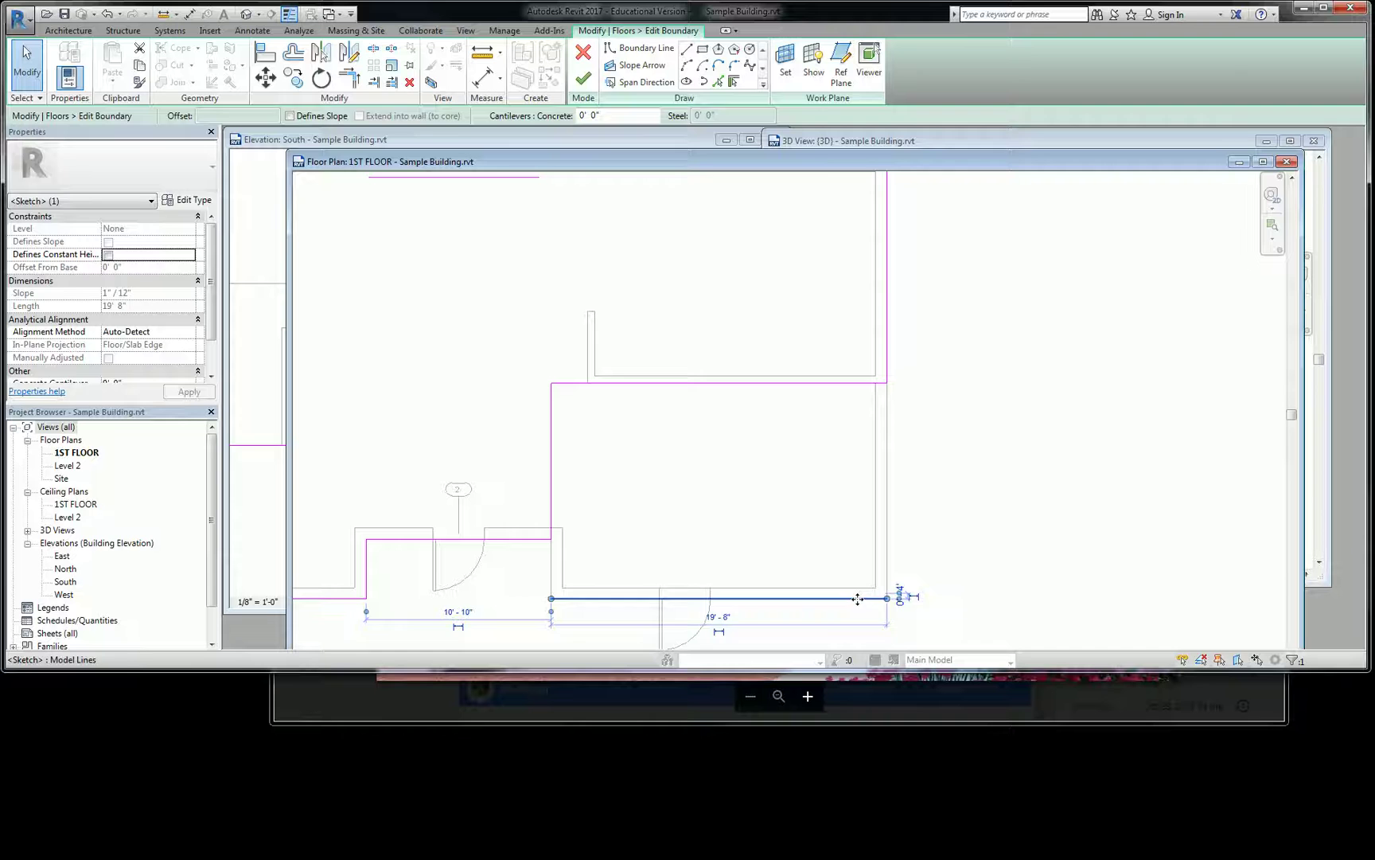
key(Delete)
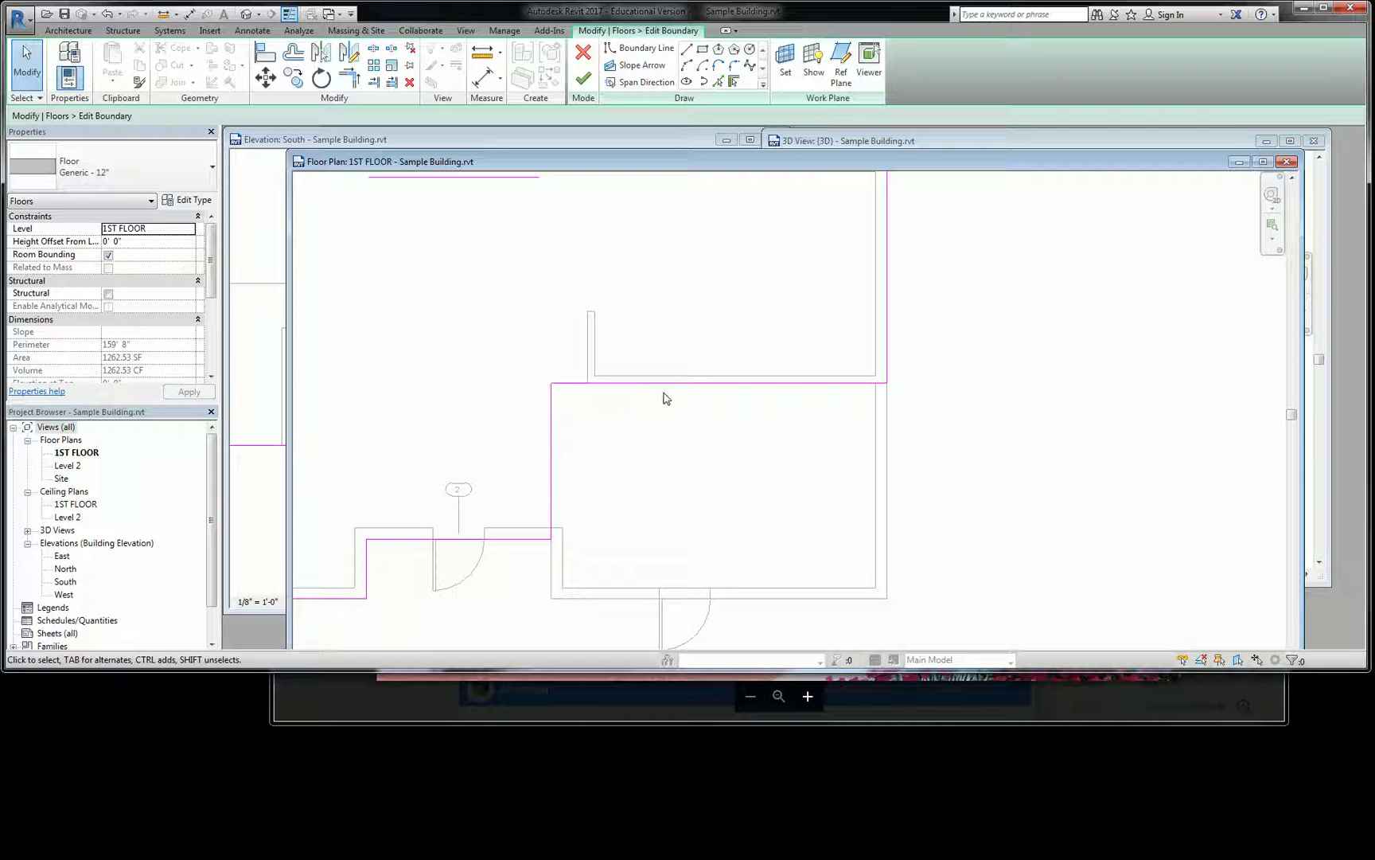
click(585, 80)
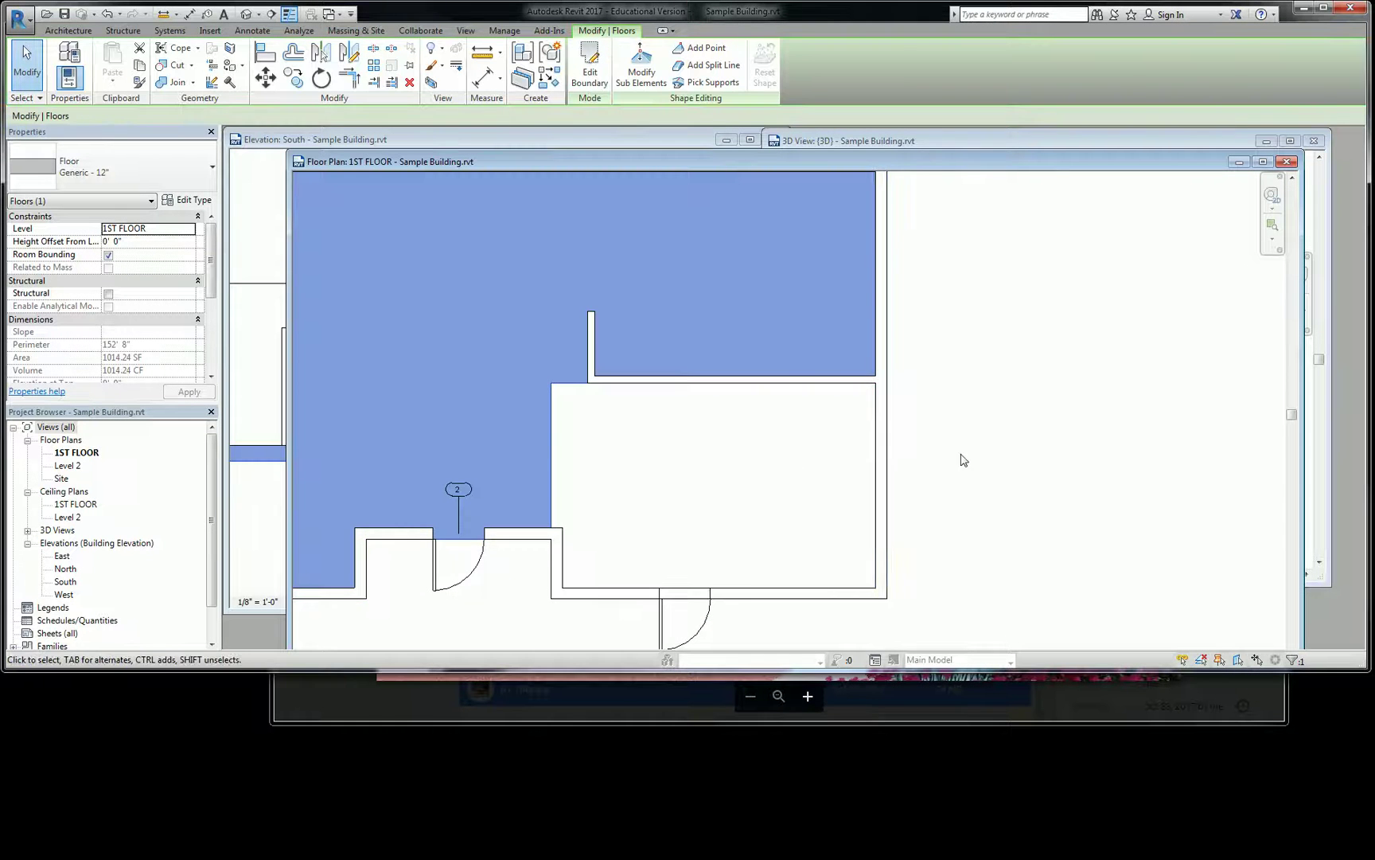
scroll(880, 477, down, 1)
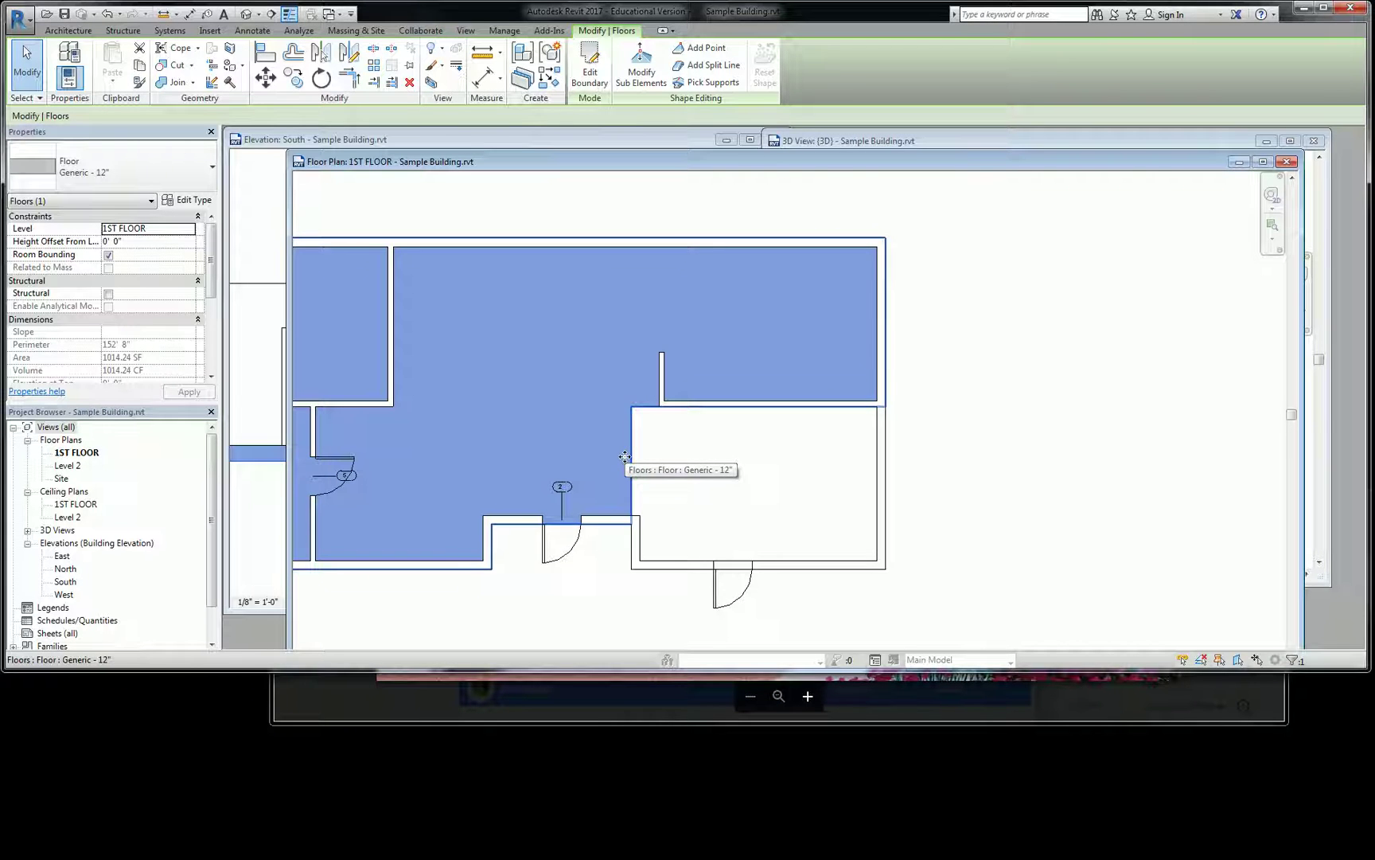
Reopen the floor sketch and join the vertical and lower horizontal lines to the top line with Trim/Extend
double_click(614, 402)
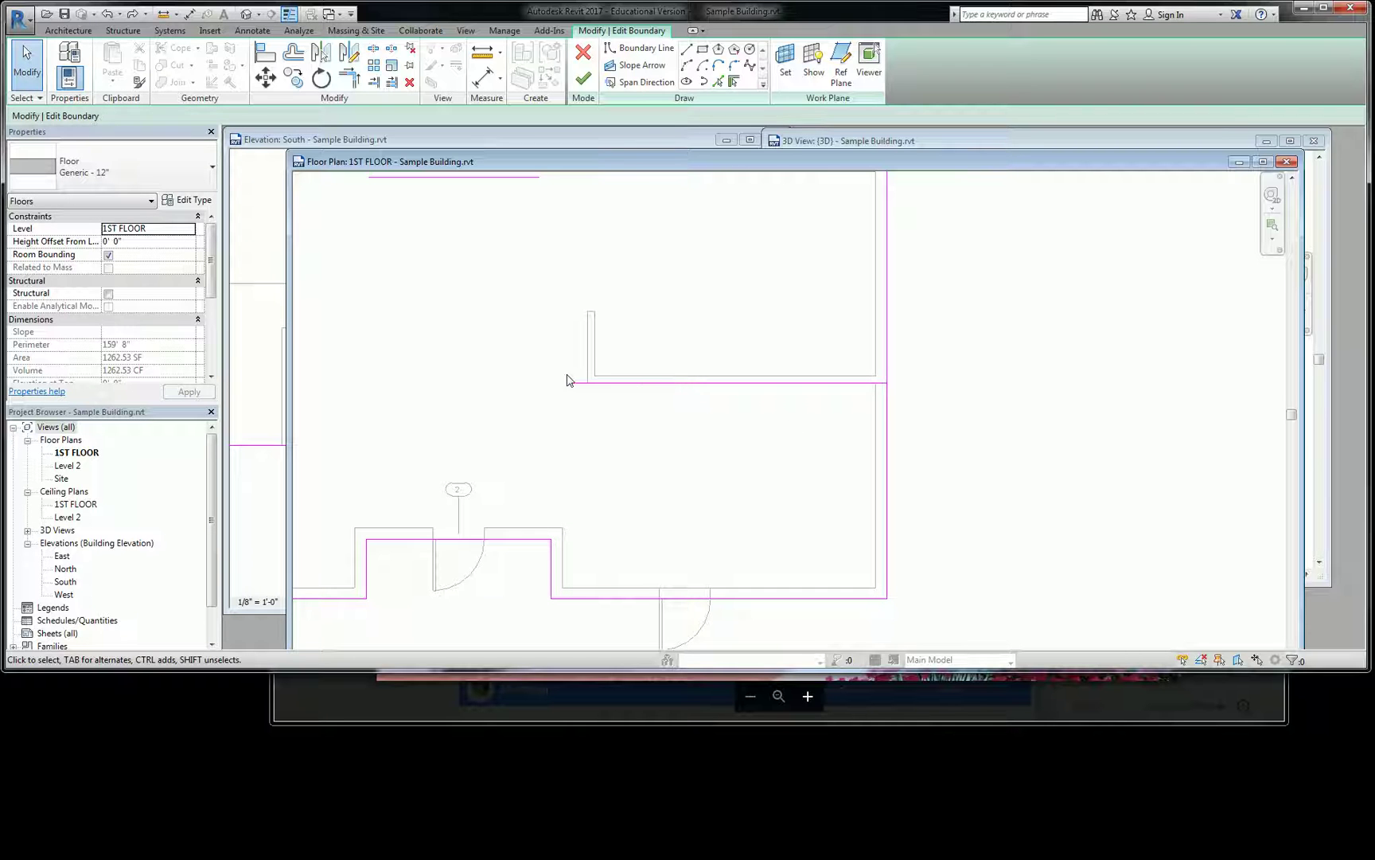
click(348, 77)
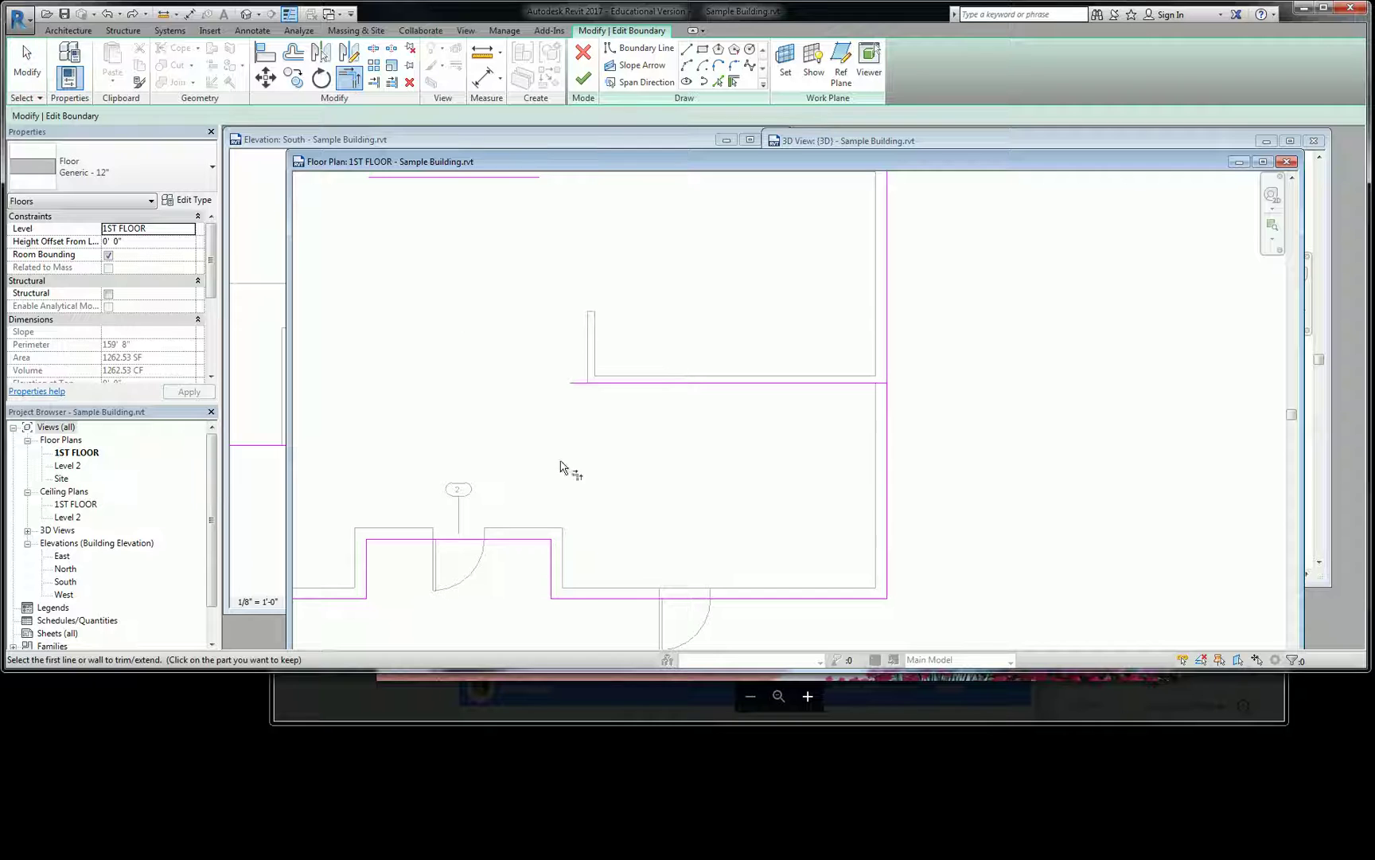
click(550, 567)
click(638, 385)
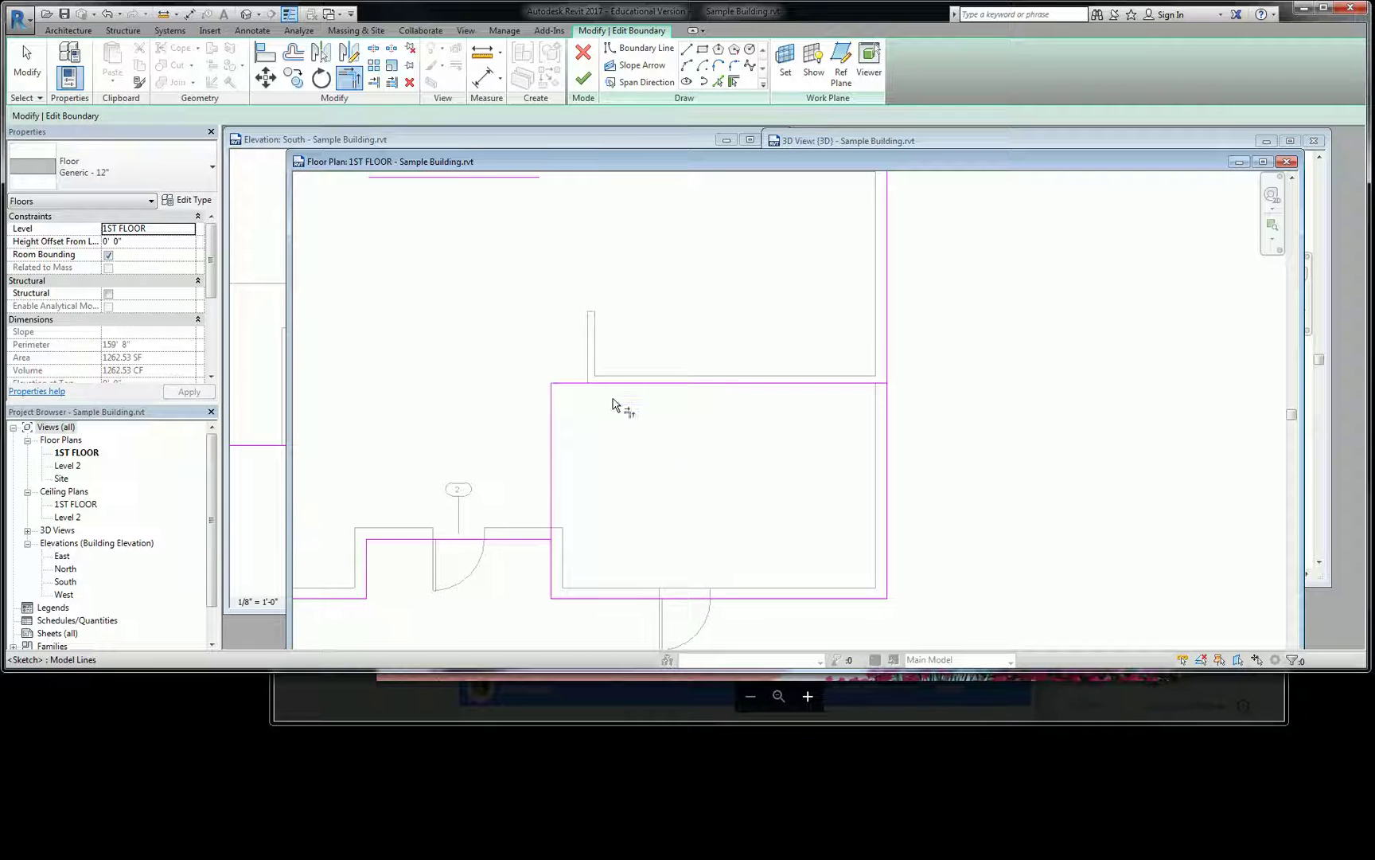
click(550, 540)
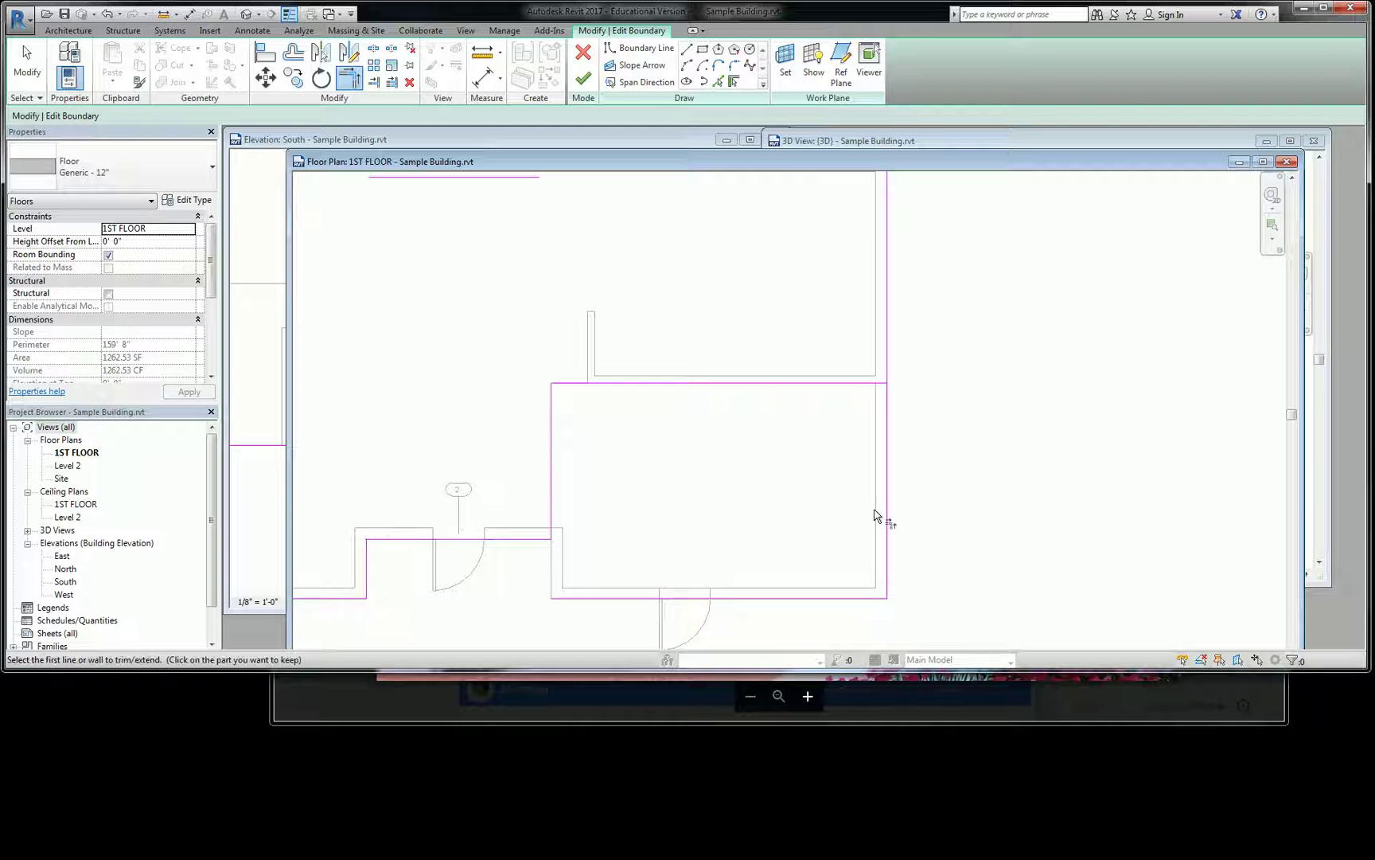
click(869, 385)
key(Escape)
key(Escape)
Delete the leftover bottom and lower-right sketch lines and finish the floor edit
drag(911, 555, 756, 628)
key(Delete)
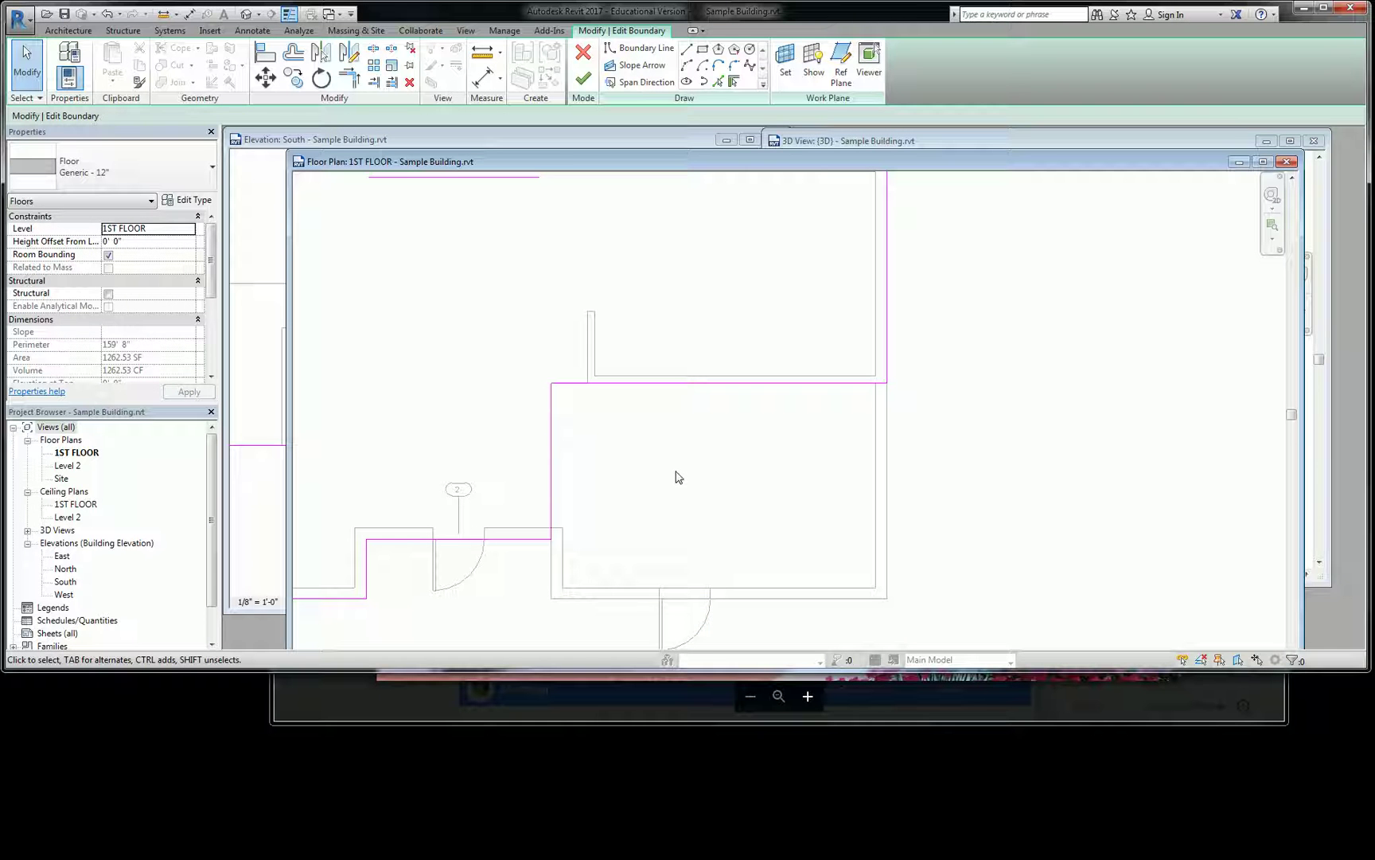
click(584, 77)
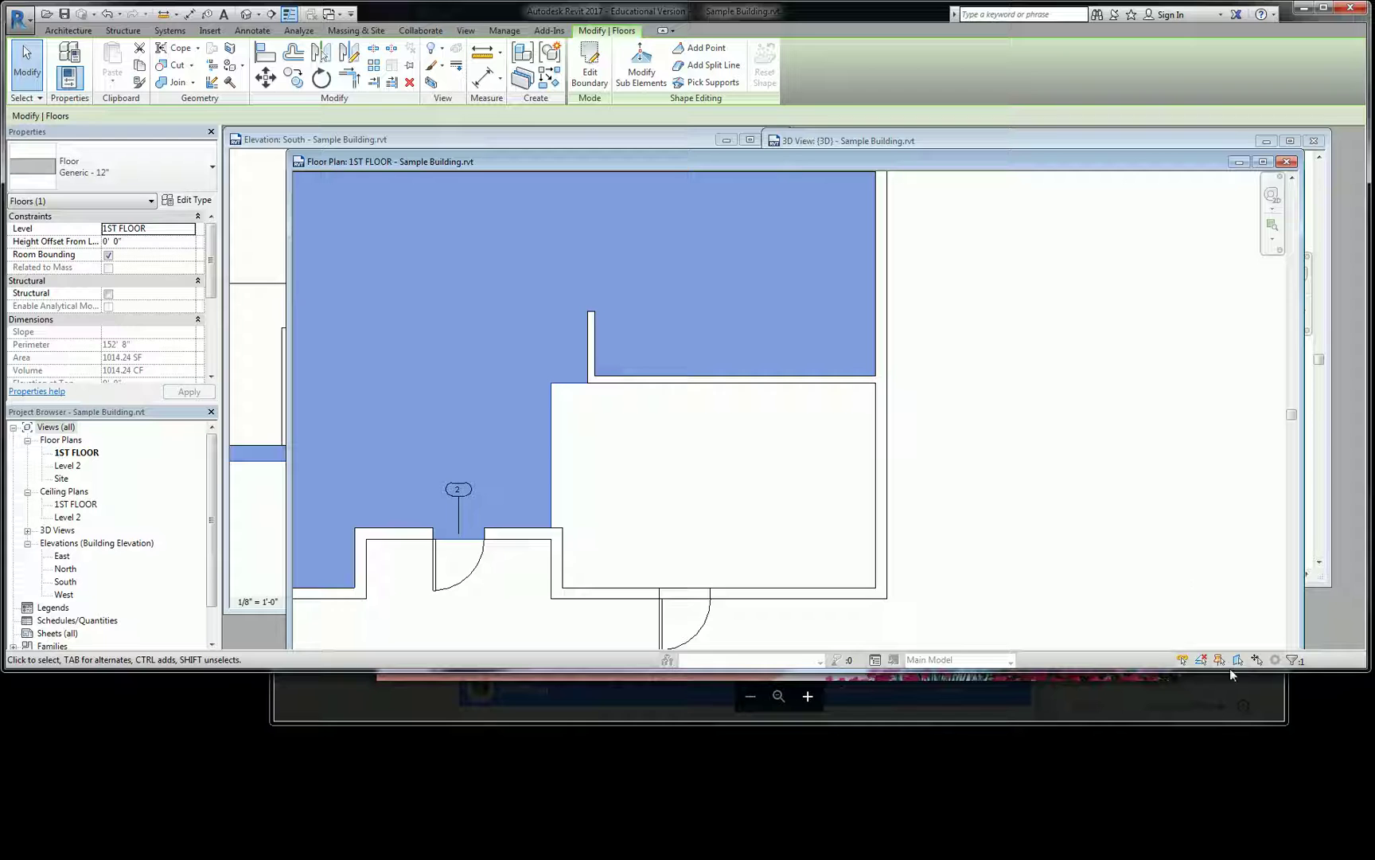
Deselect the floor, pan the plan to the room walls, and start the Align tool (AL)
click(1147, 566)
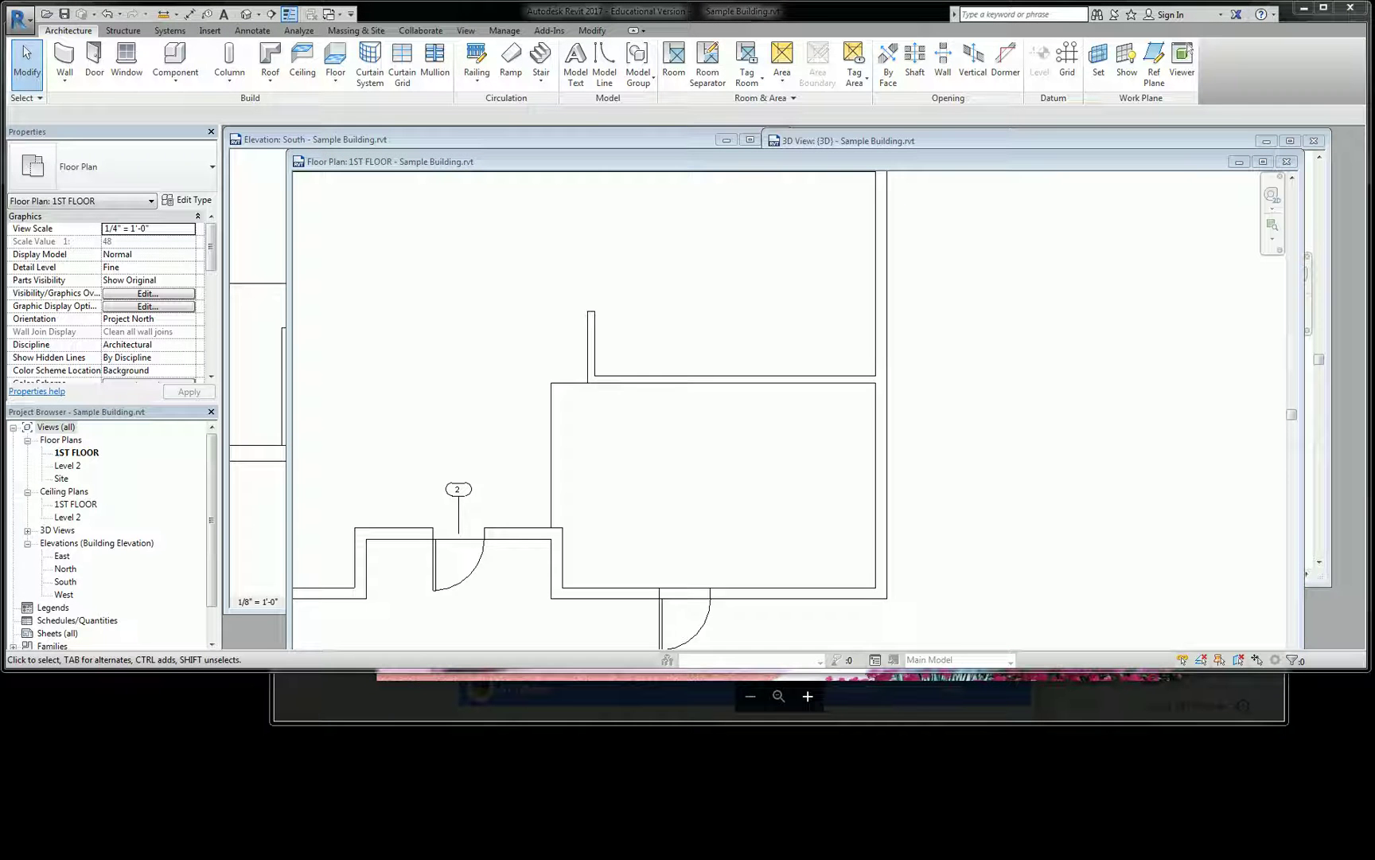
middle_drag(716, 397, 768, 342)
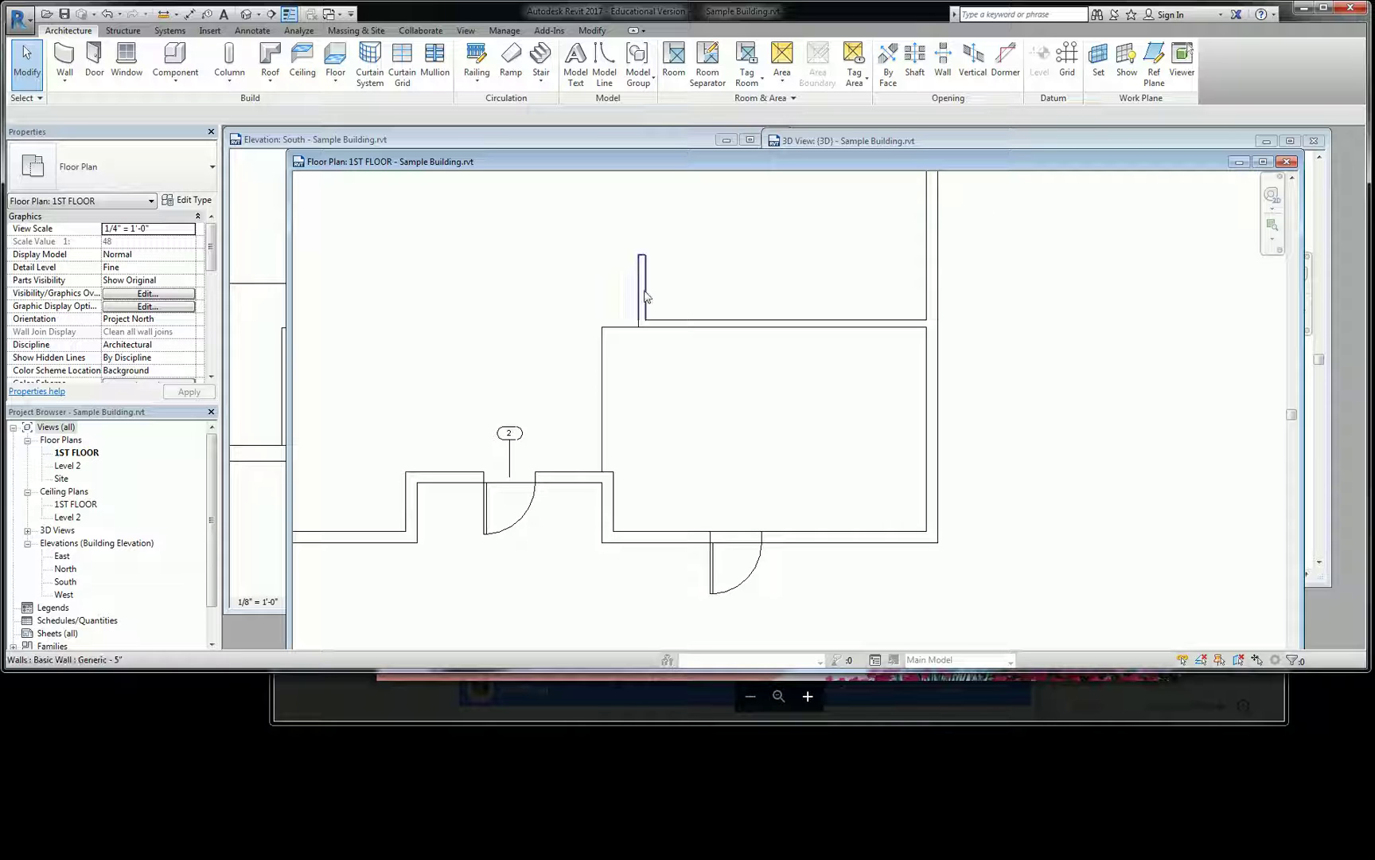
key(a)
key(l)
key(Escape)
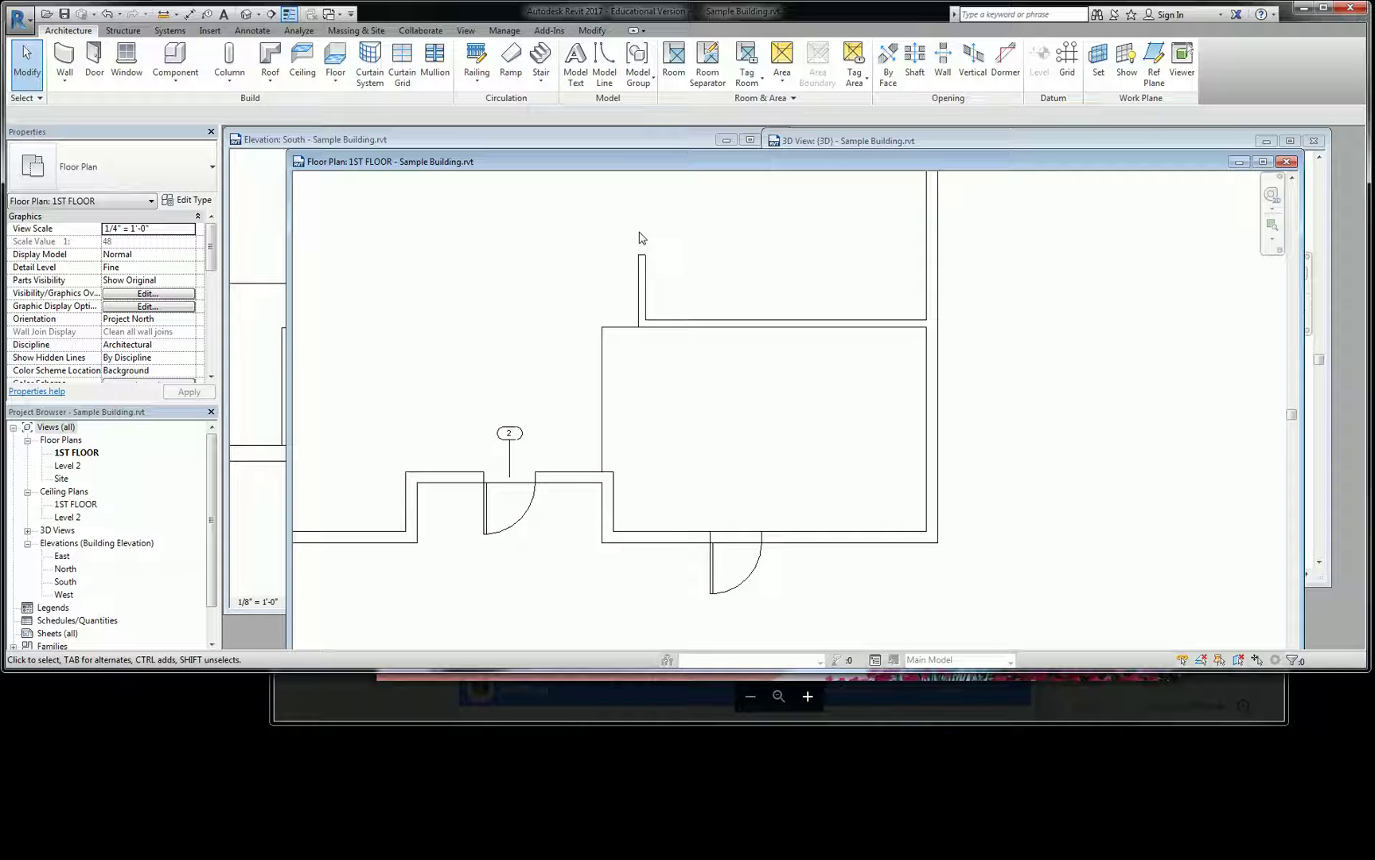
key(a)
key(l)
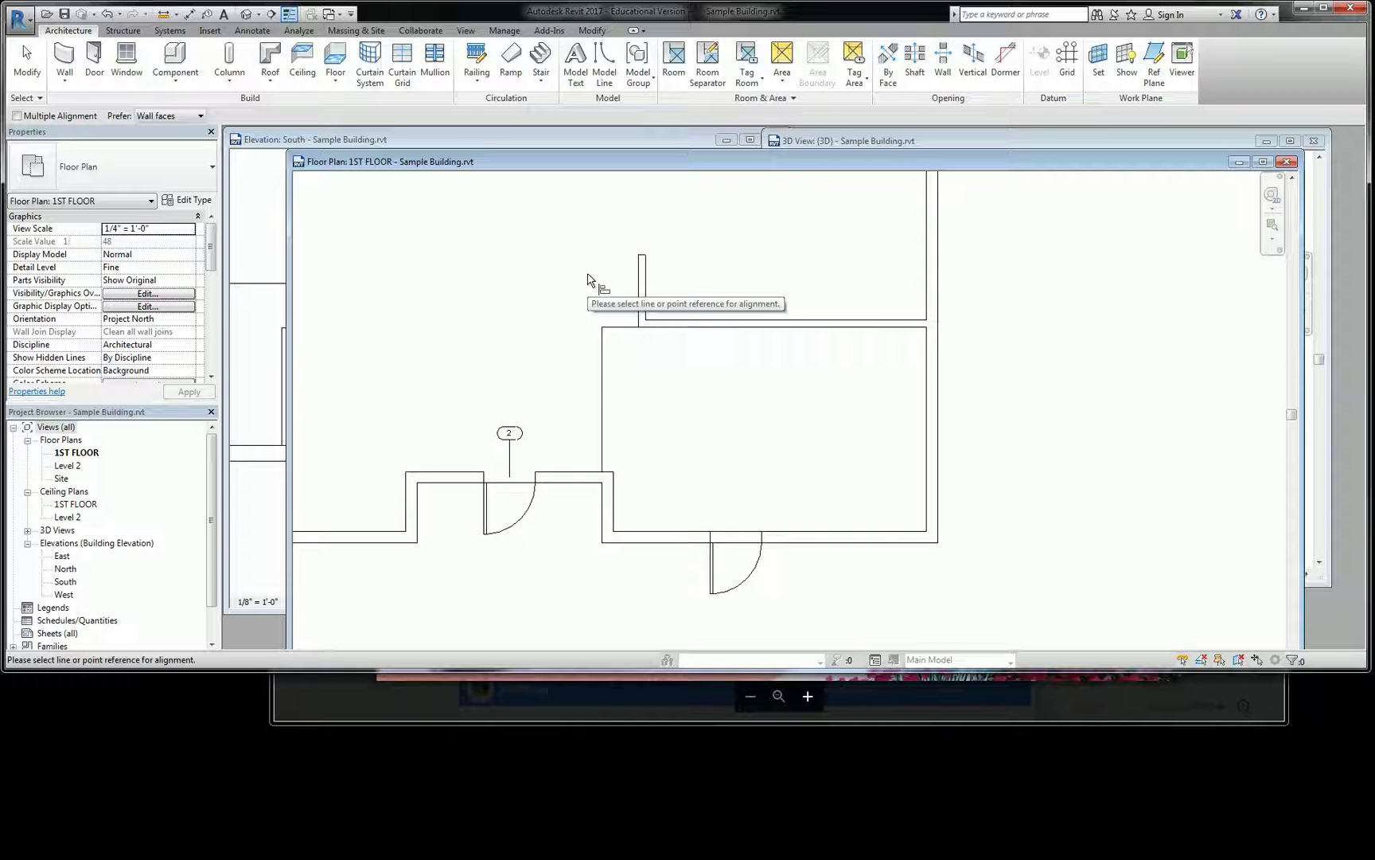
Align the short wall stub to the lower room's left wall face, then undo it
click(604, 348)
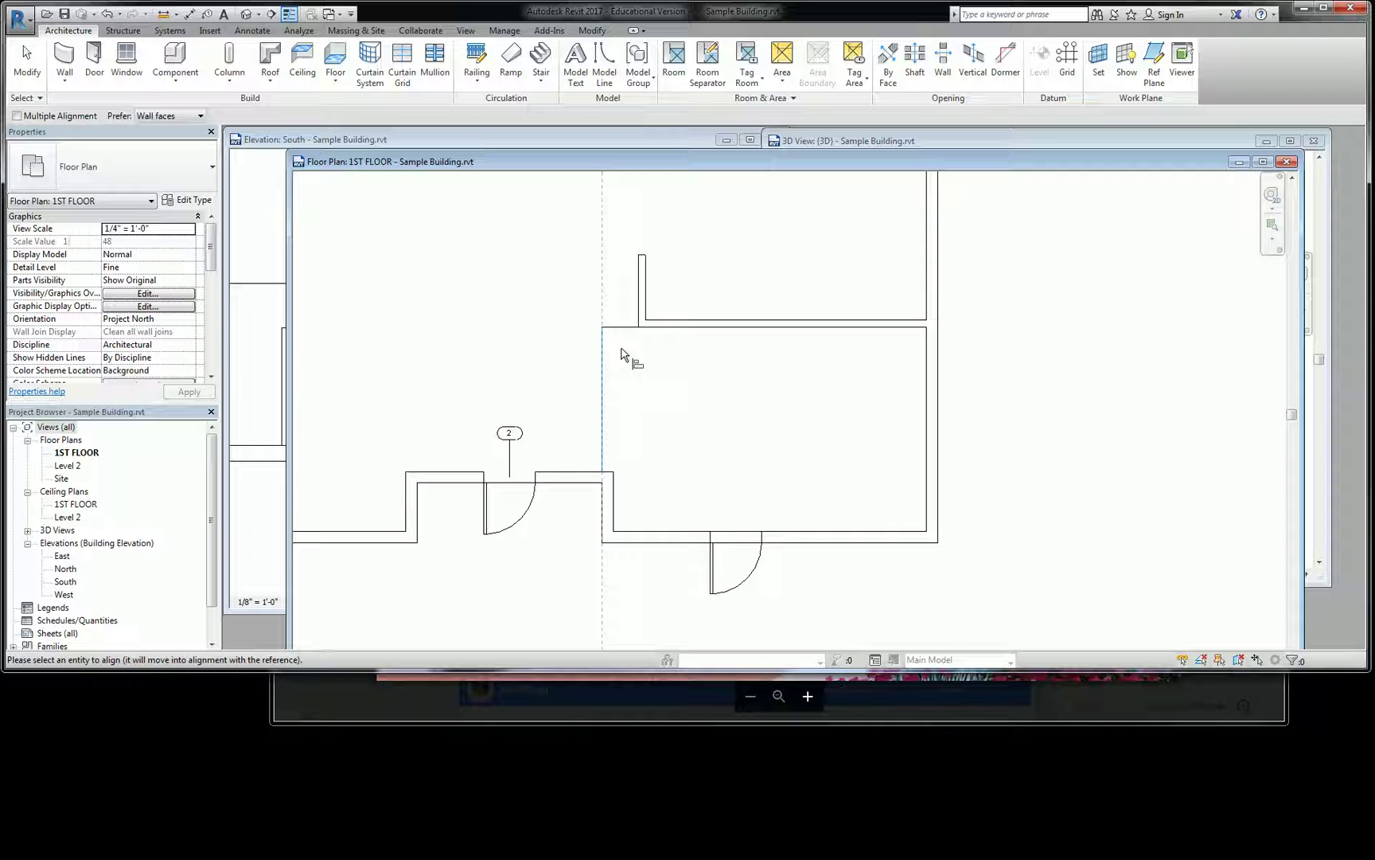
click(640, 296)
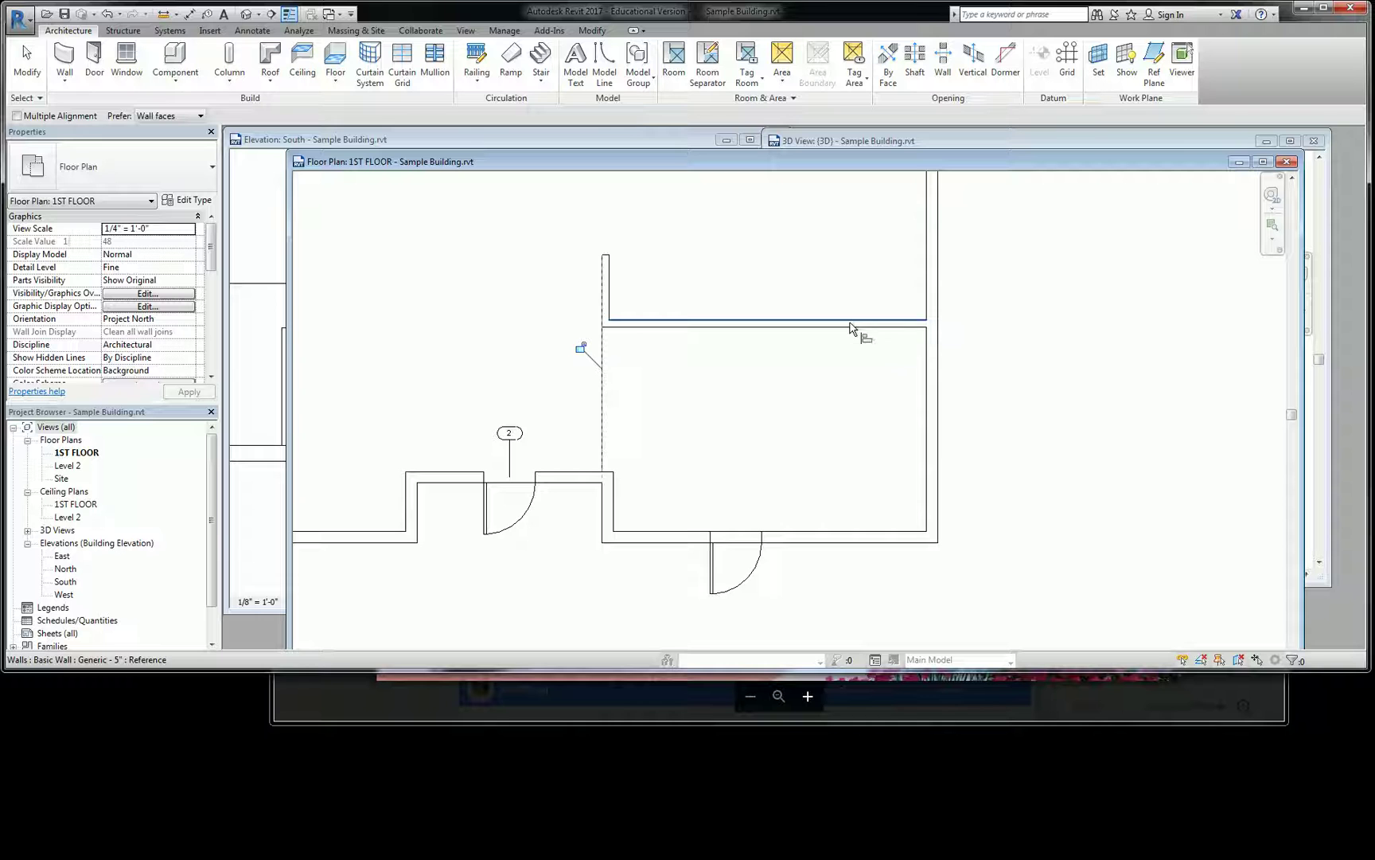
key(Escape)
key(Escape)
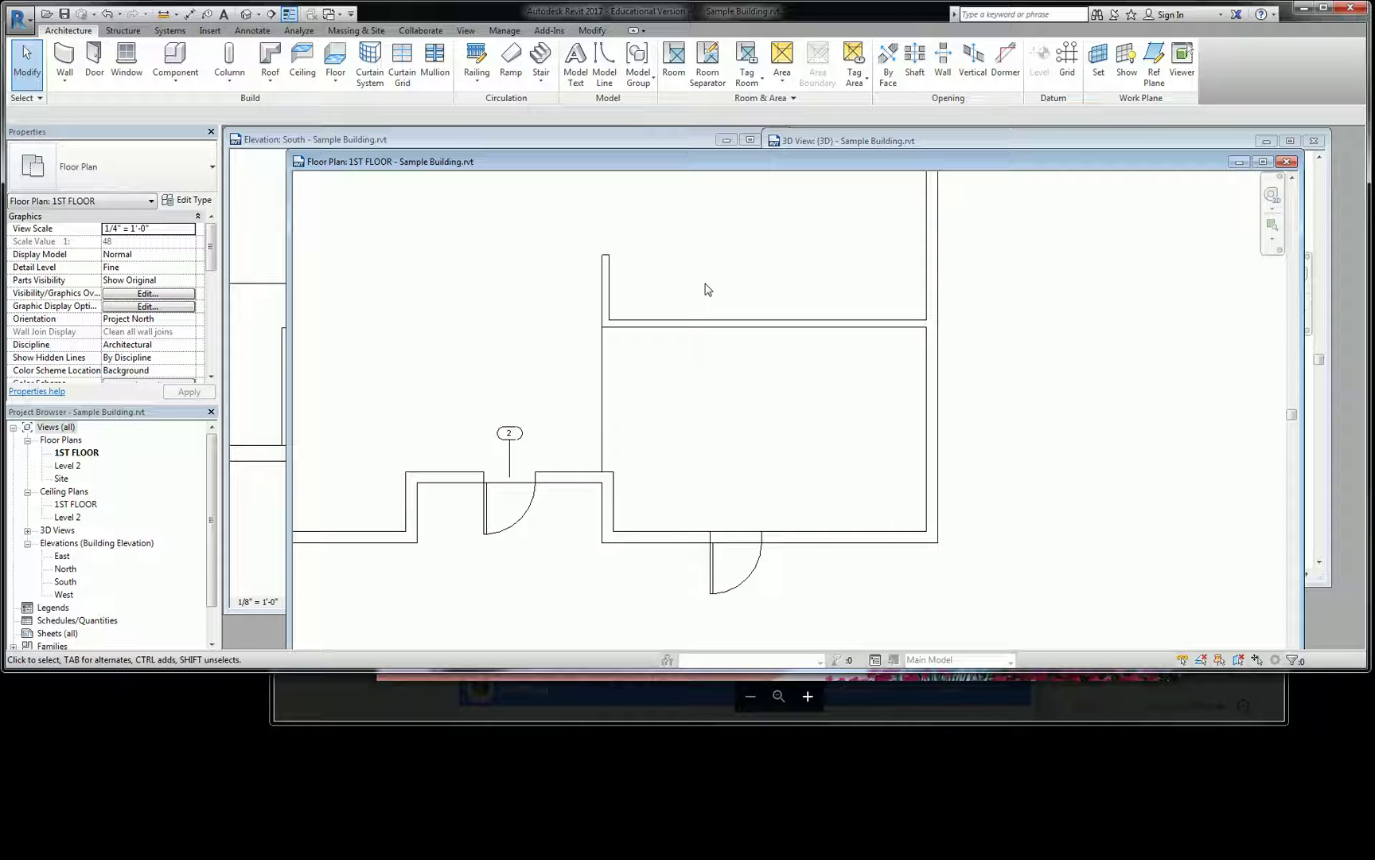
key(ctrl+z)
Re-align the short wall stub with the lower room's left wall face and exit Align
key(a)
key(l)
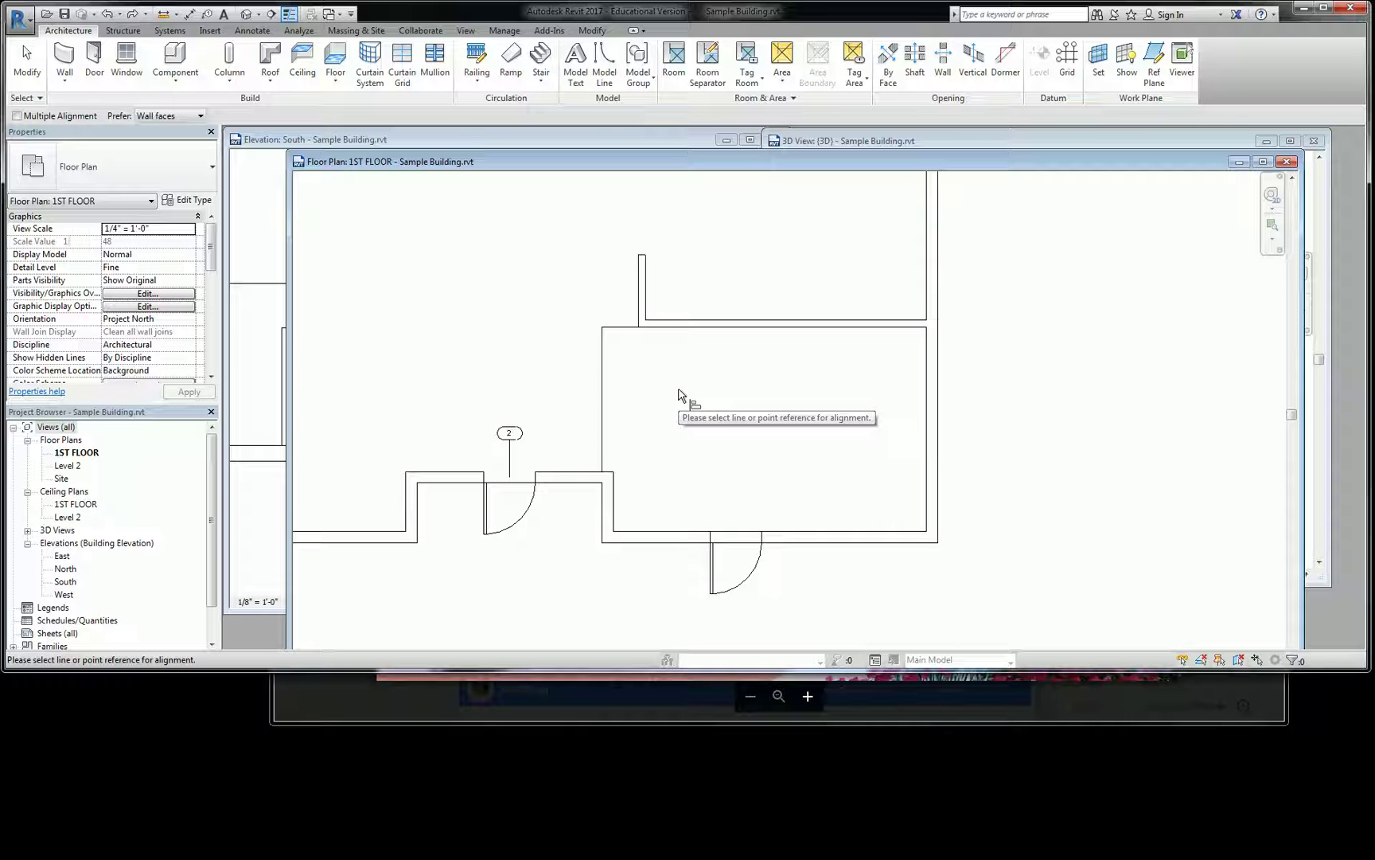
click(613, 379)
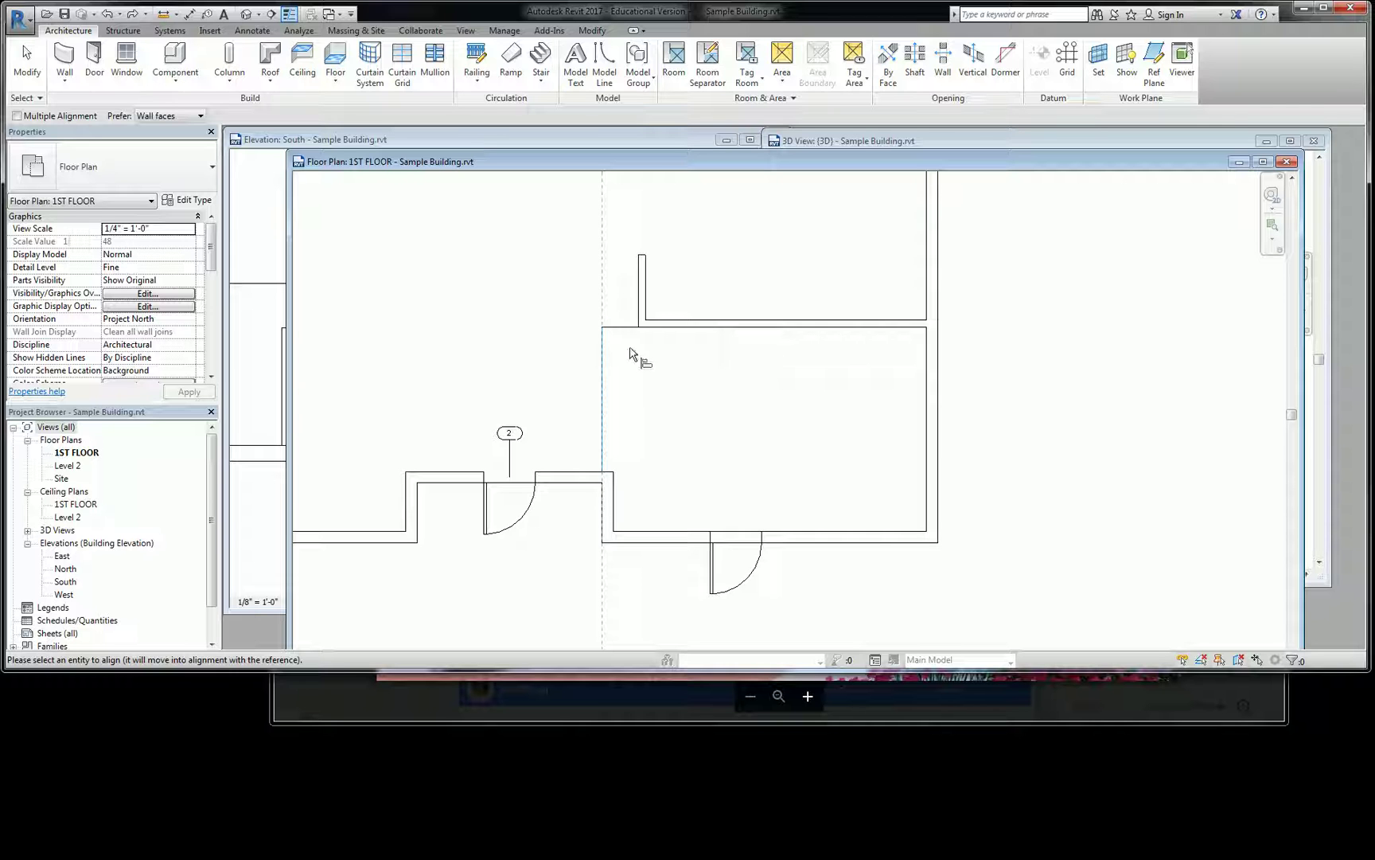
click(639, 286)
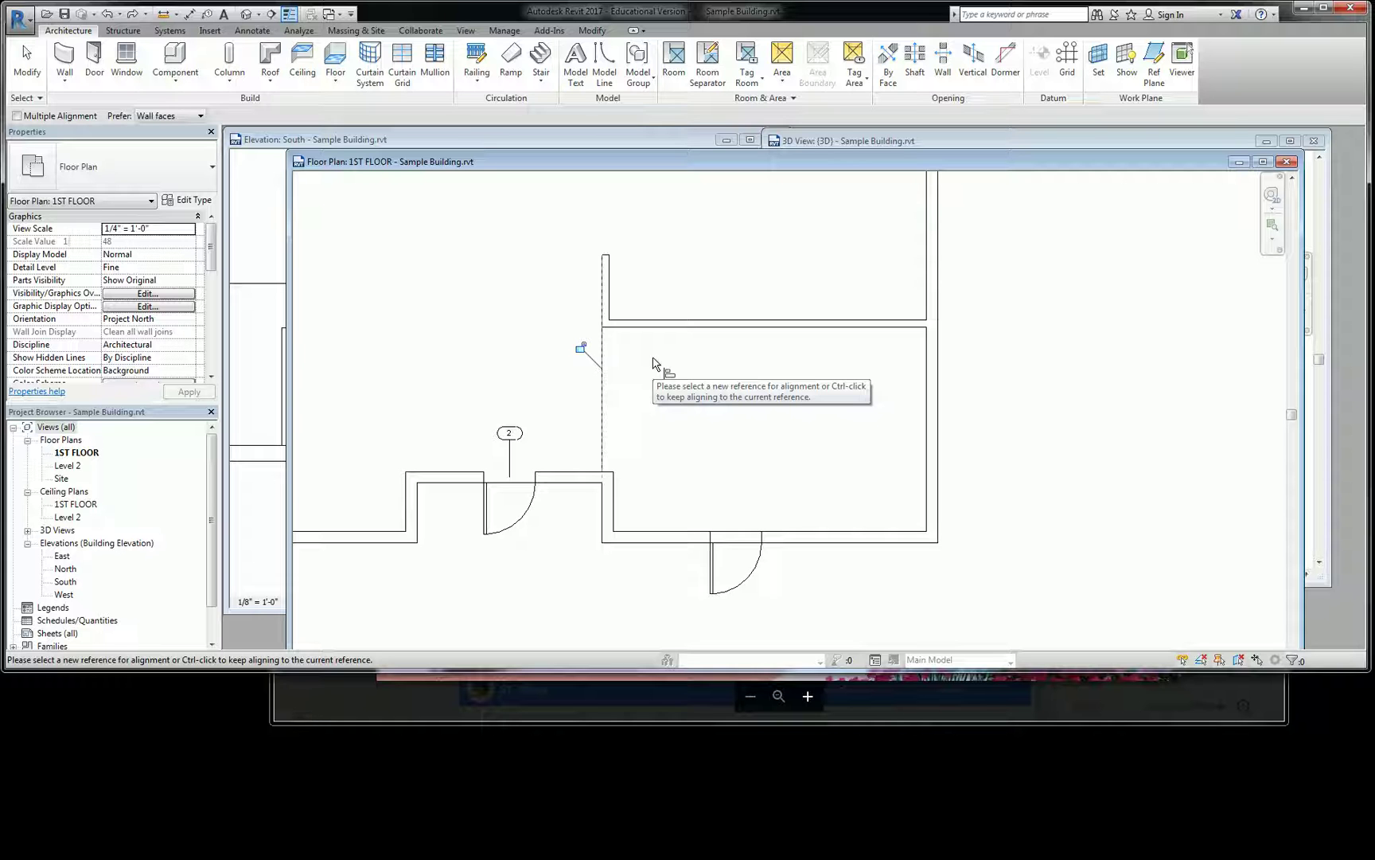
click(592, 32)
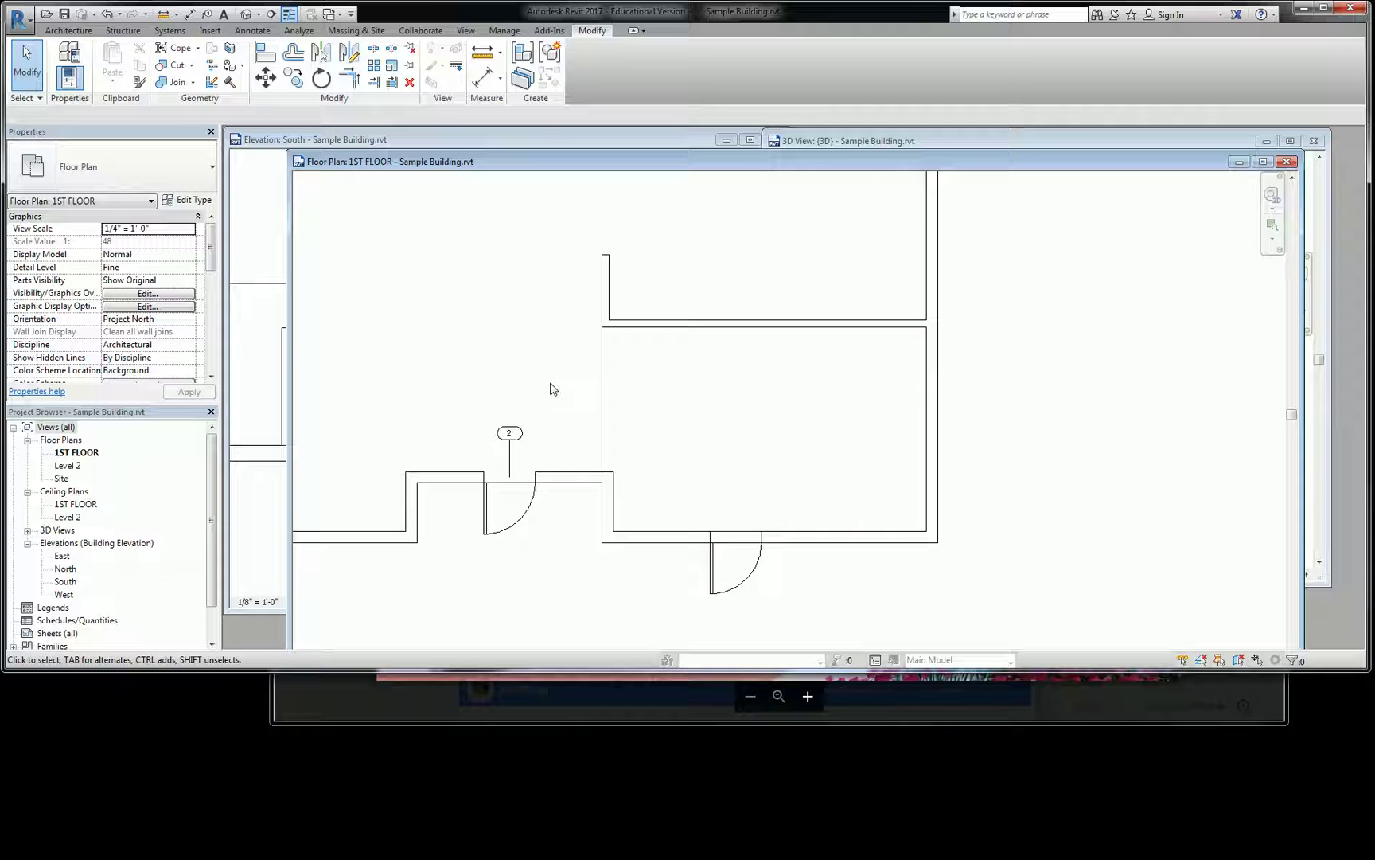
Sketch a rectangular Generic - 12" floor between the room's inner wall corners, giving 248.29 SF
click(603, 383)
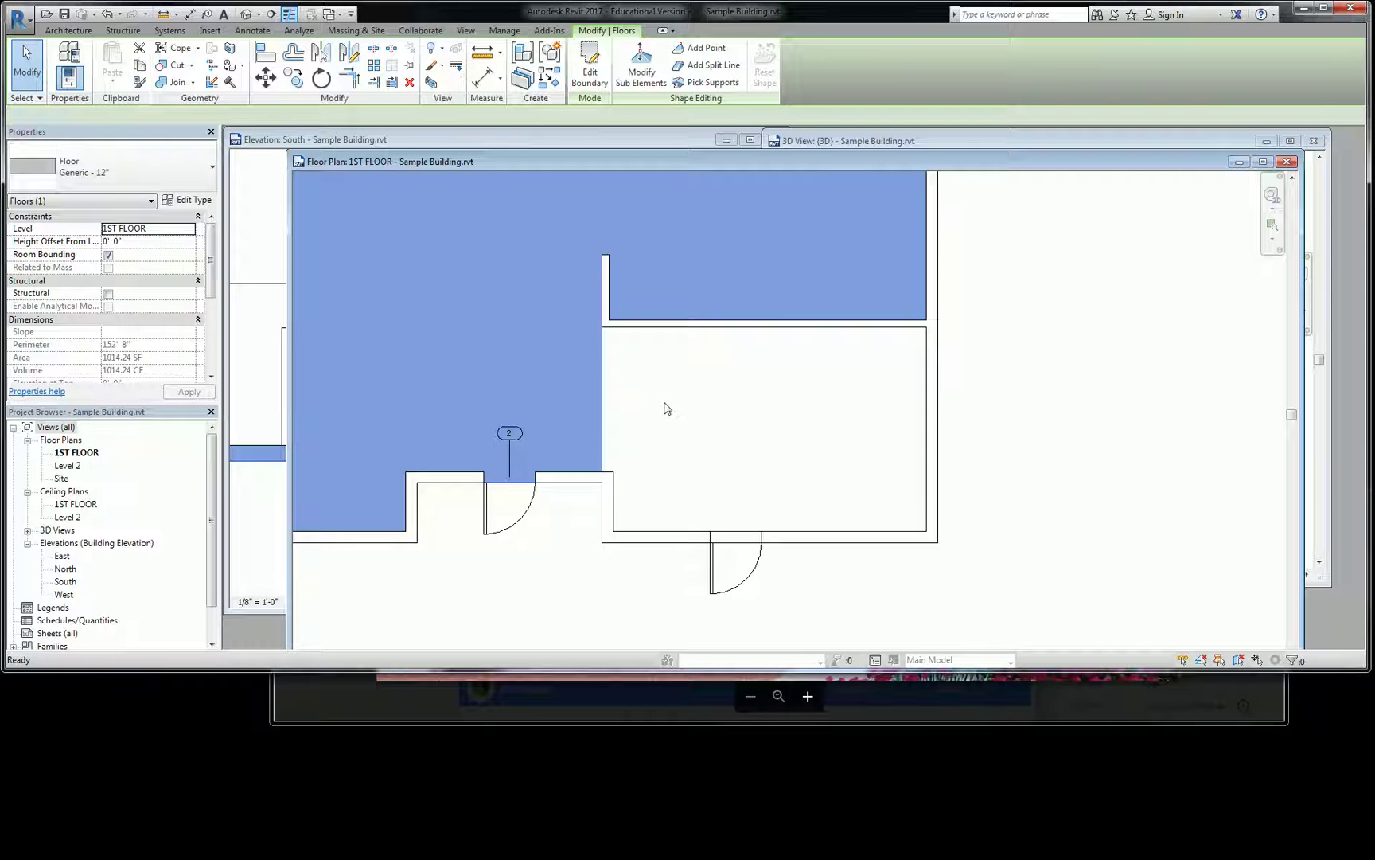
key(e)
key(b)
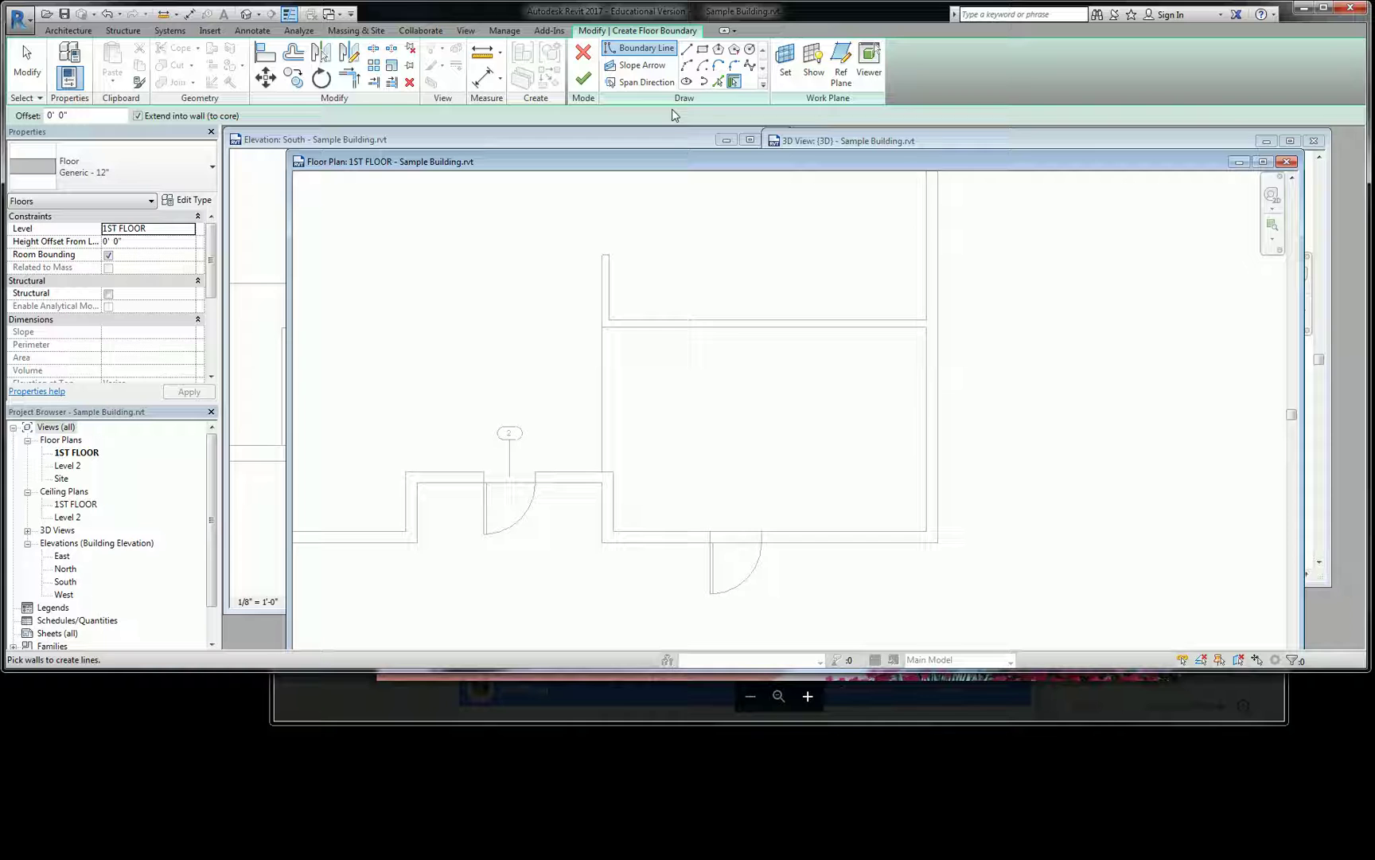
click(702, 50)
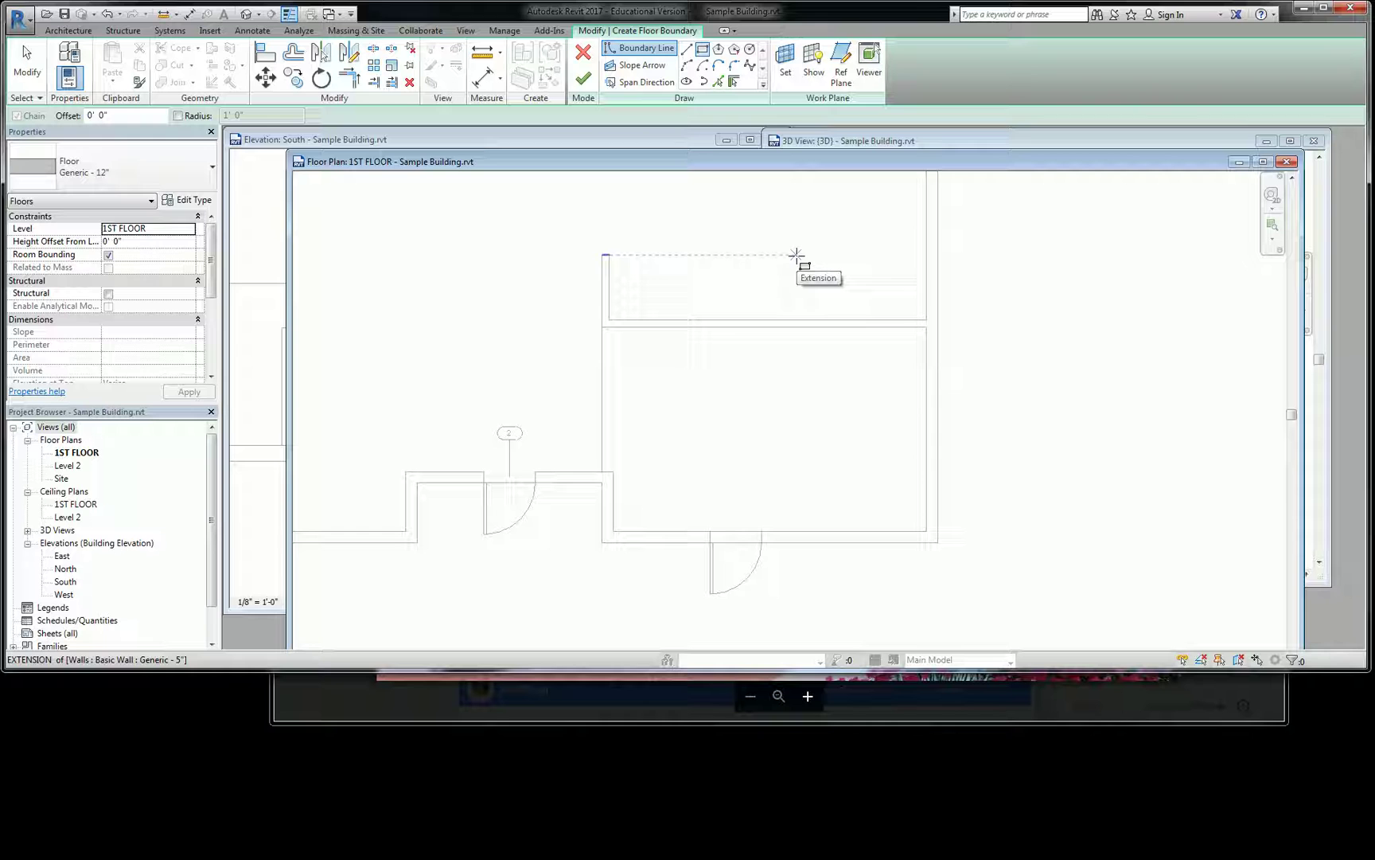
click(602, 327)
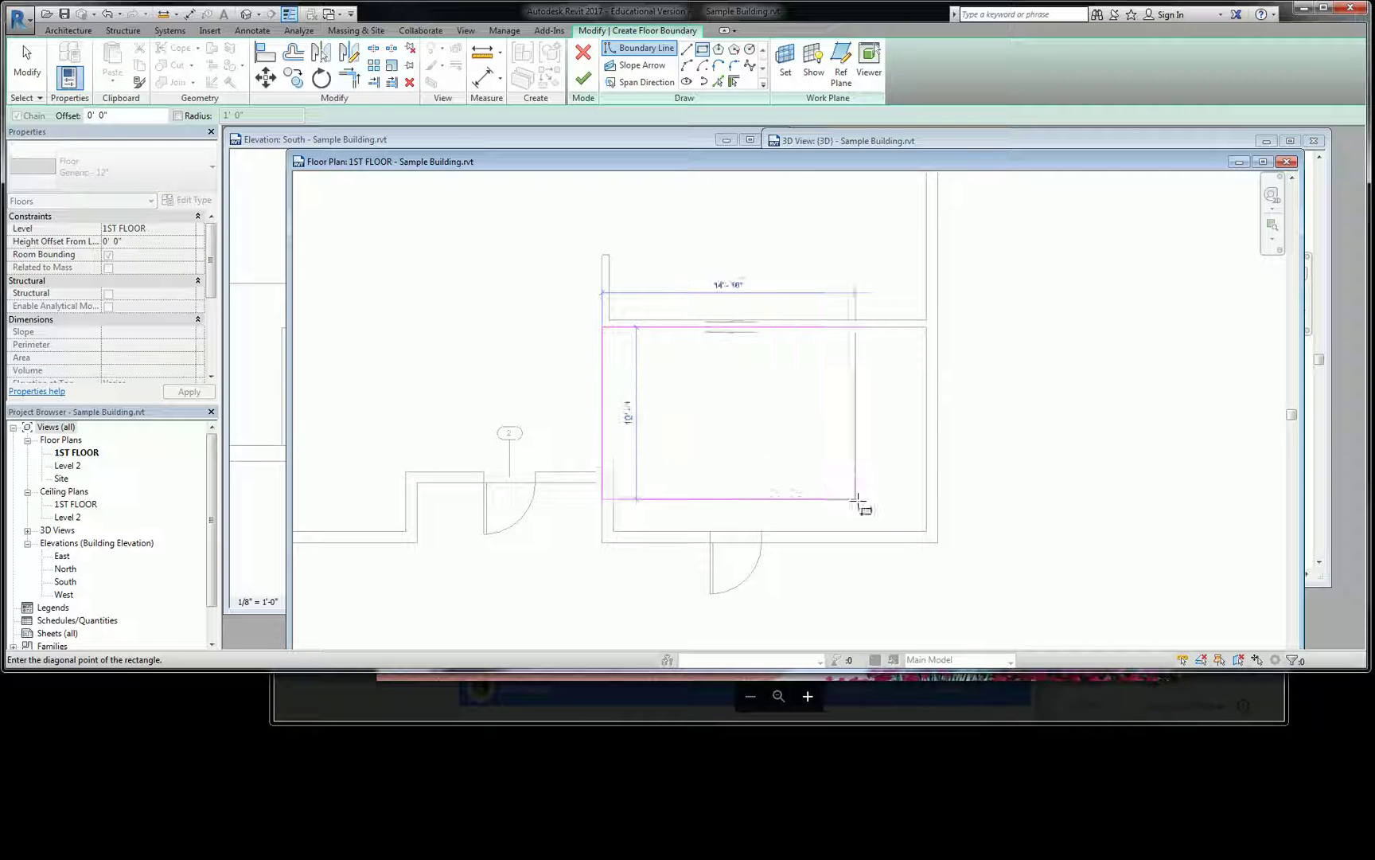
click(941, 542)
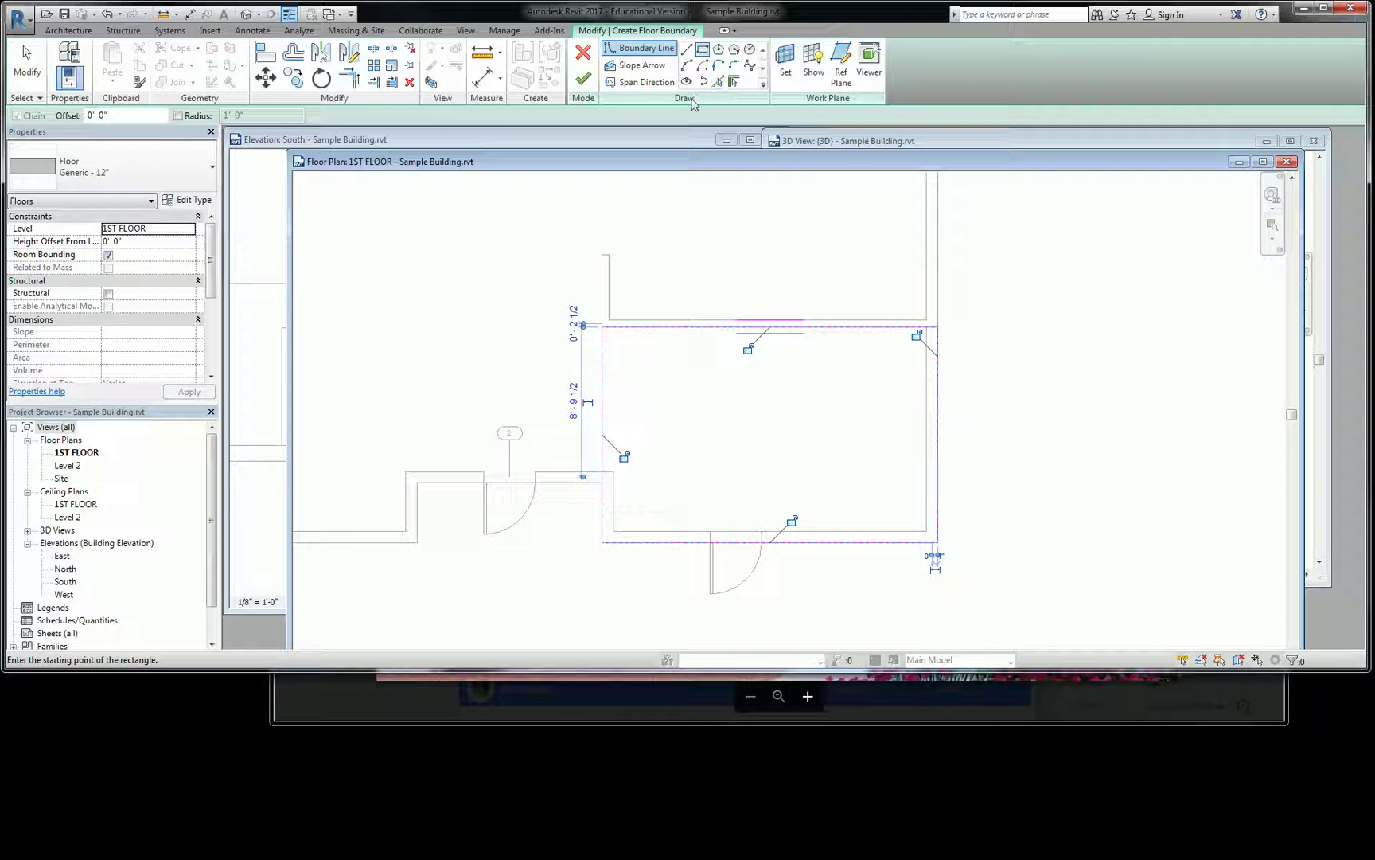
click(584, 77)
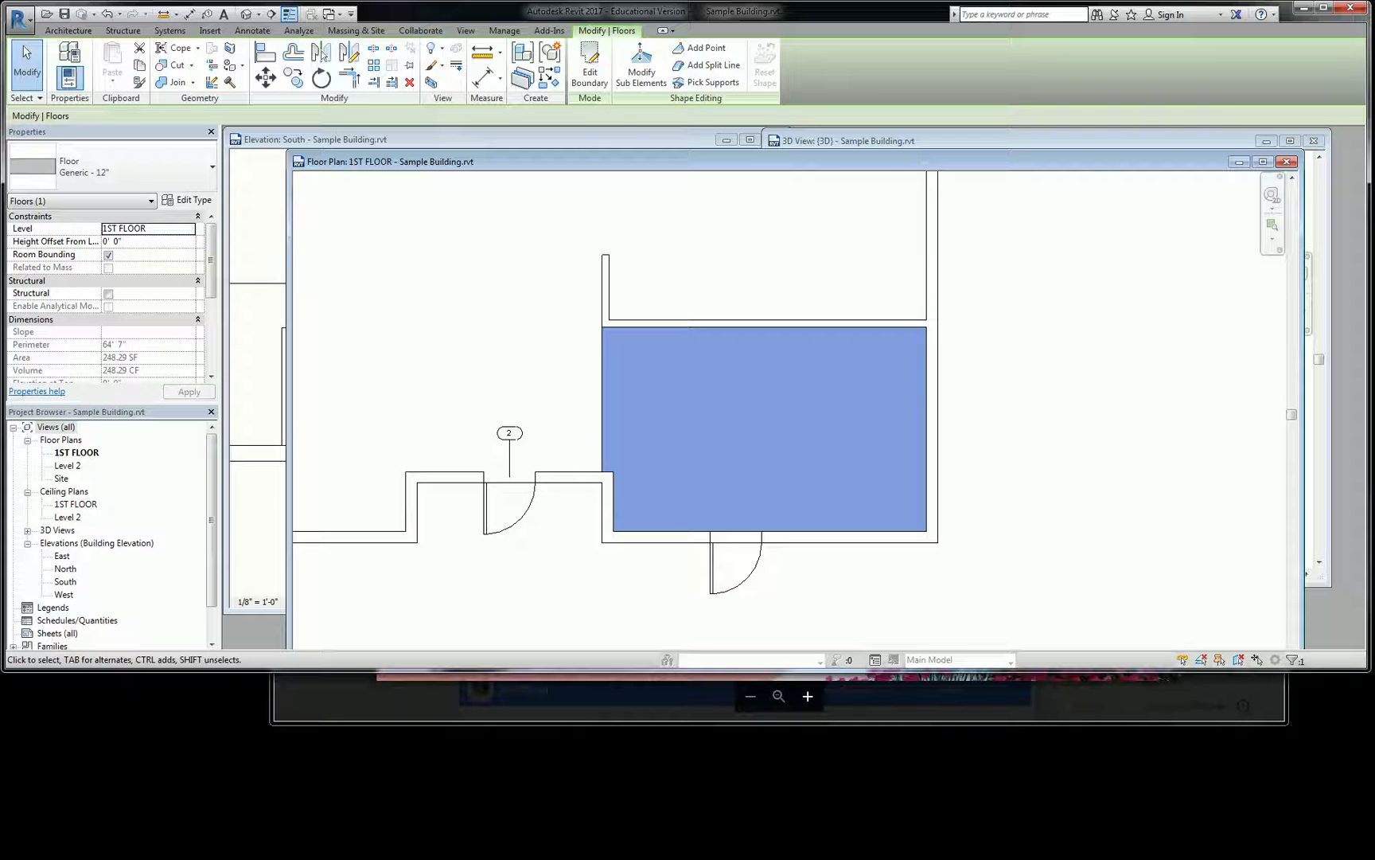
In the South elevation, drag the 1ST FLOOR level line ends closer to the building
click(247, 240)
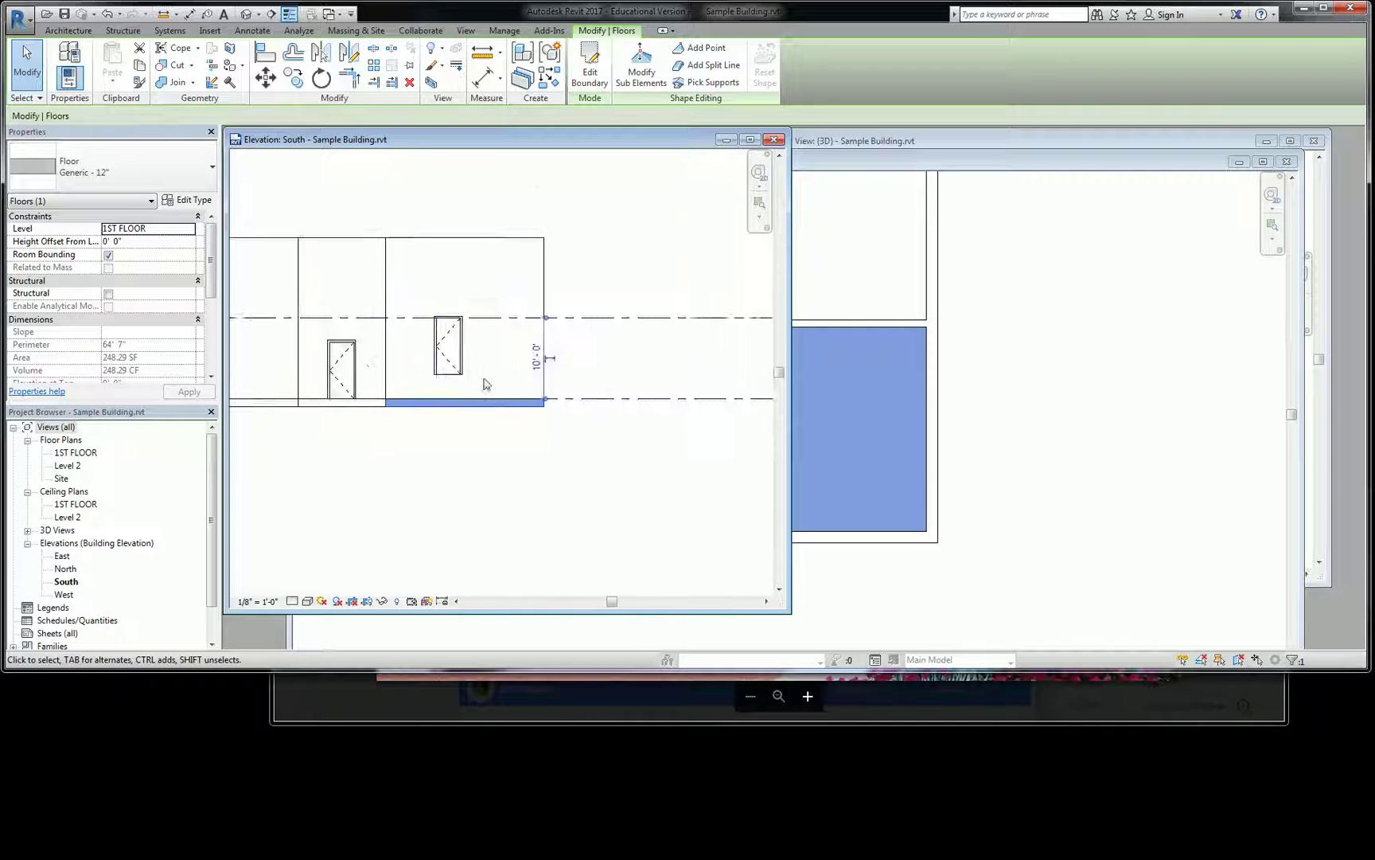
scroll(598, 390, down, 1)
click(699, 374)
right_click(659, 365)
key(Escape)
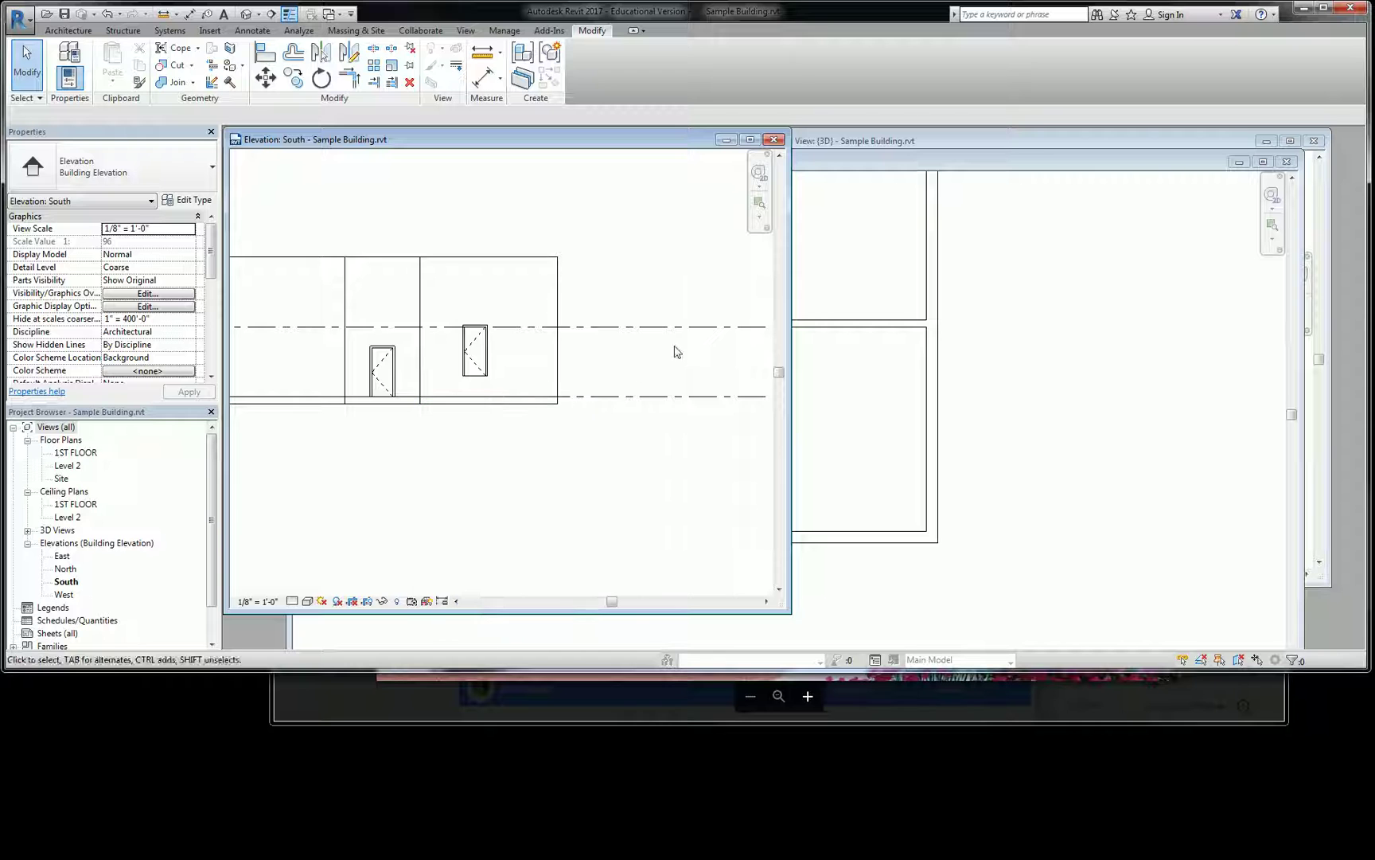
middle_drag(674, 351, 642, 368)
click(482, 394)
scroll(464, 378, down, 2)
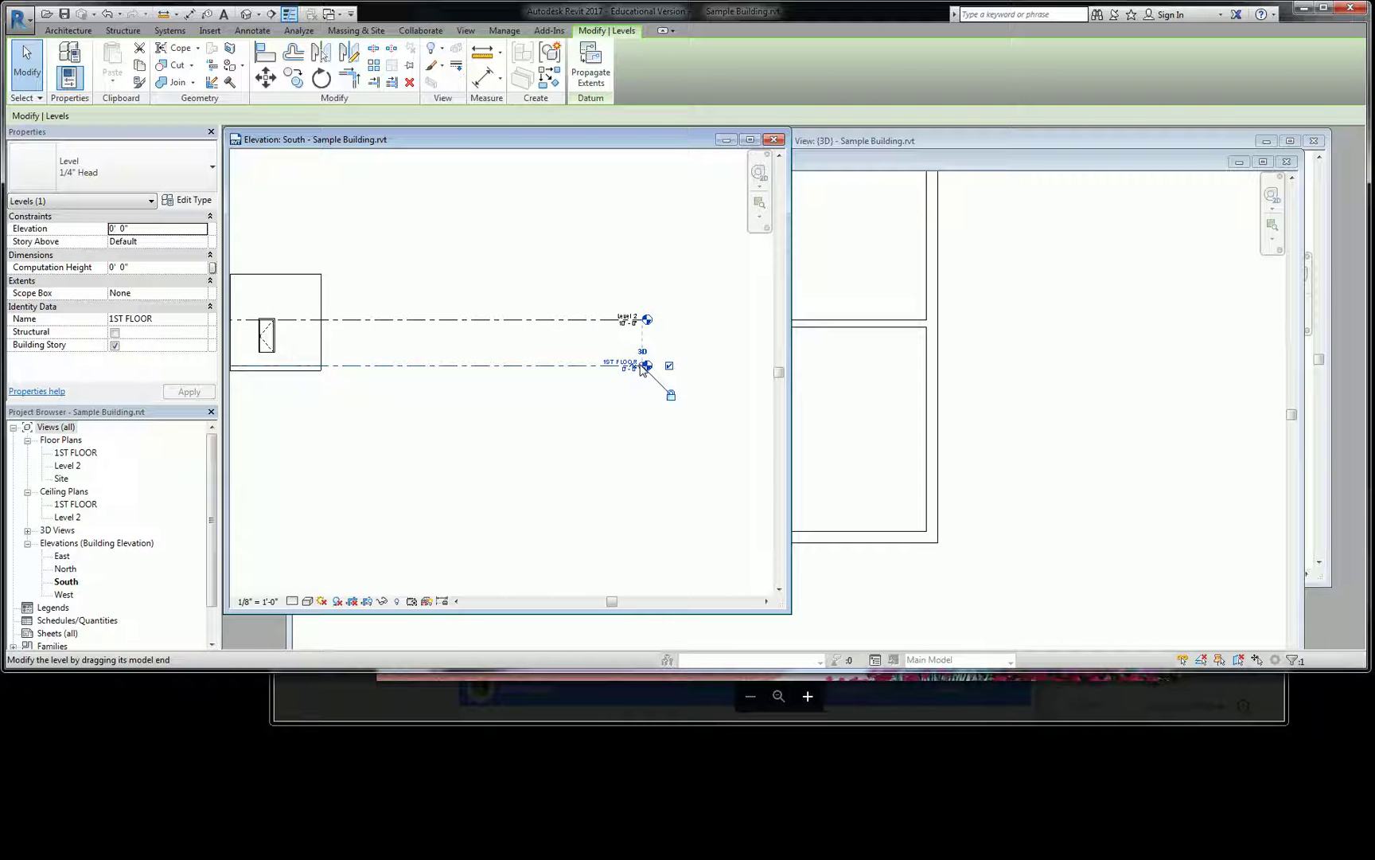
drag(641, 369, 393, 370)
click(292, 399)
scroll(313, 395, up, 5)
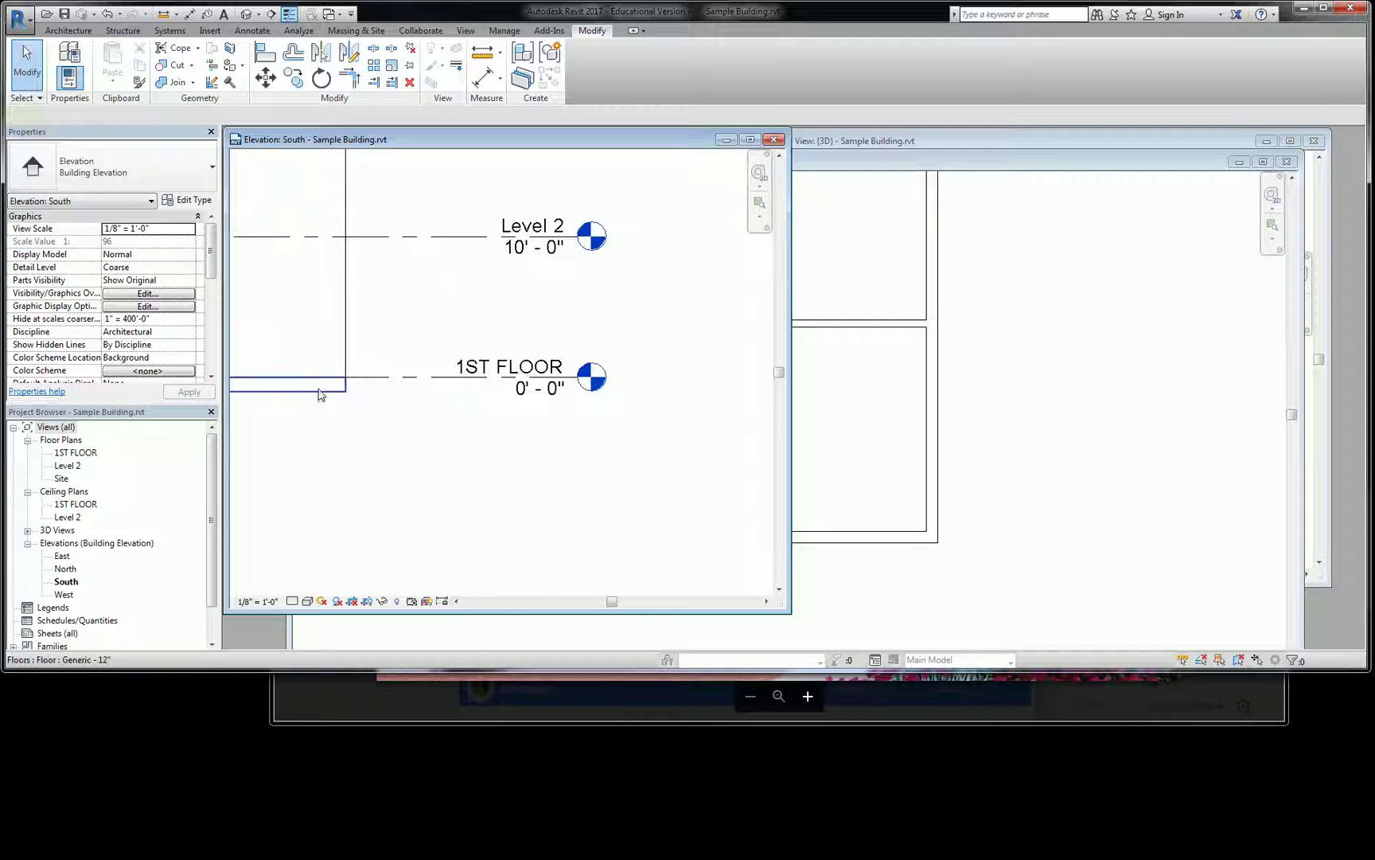
Select the new floor and set its Height Offset From Level to 3' 0"
click(318, 394)
scroll(384, 385, up, 3)
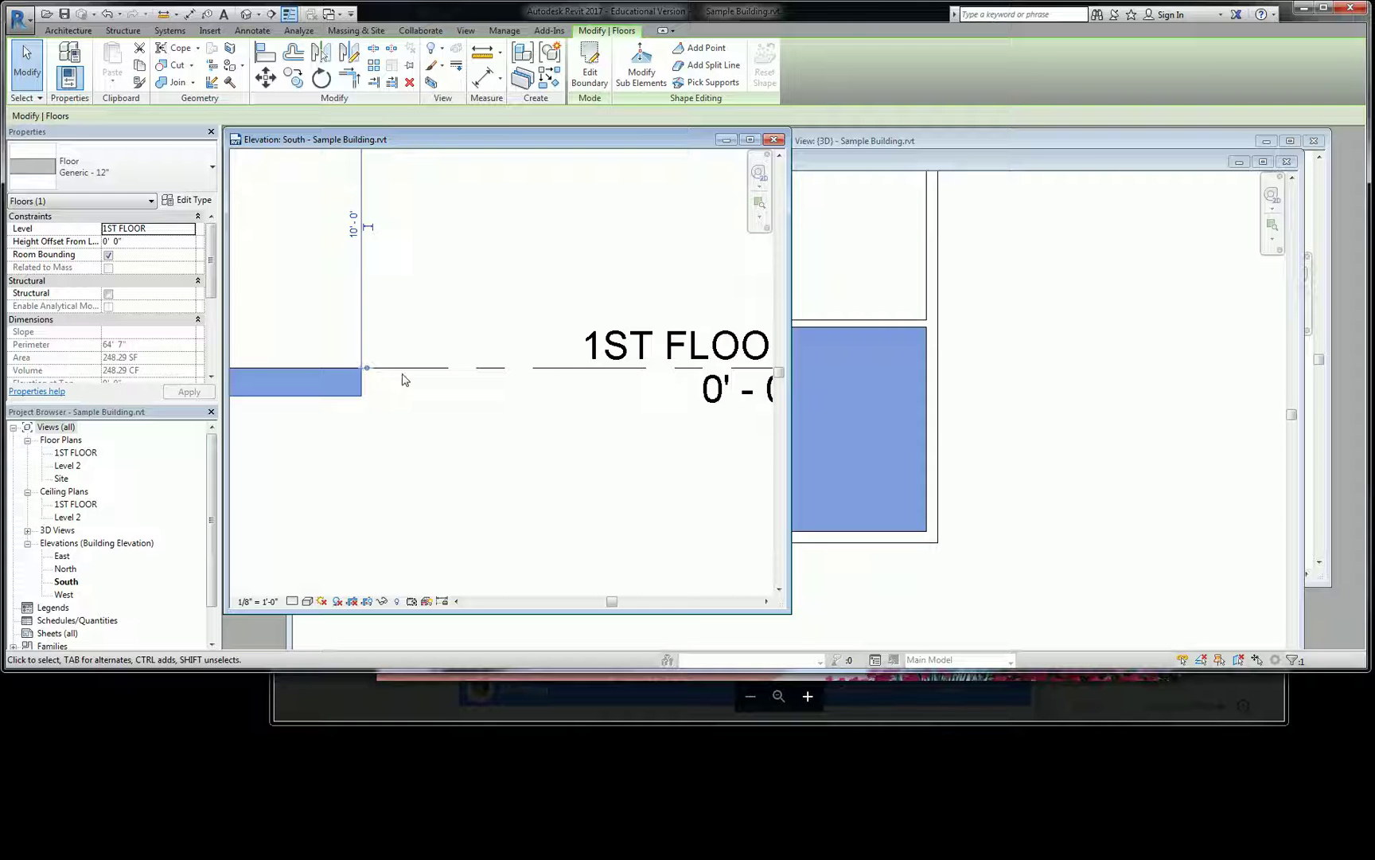
scroll(440, 384, down, 2)
scroll(525, 366, down, 3)
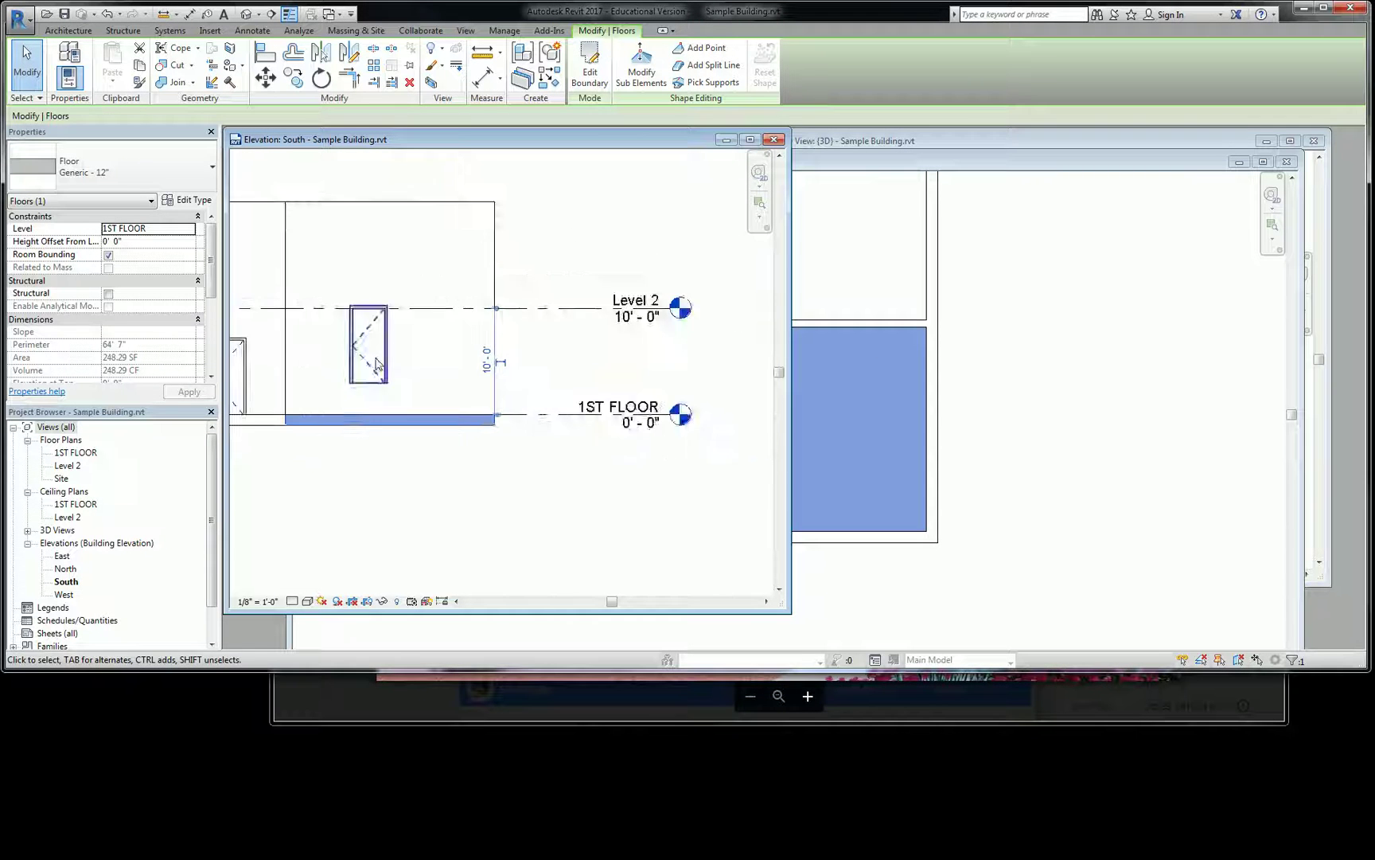
scroll(335, 398, up, 2)
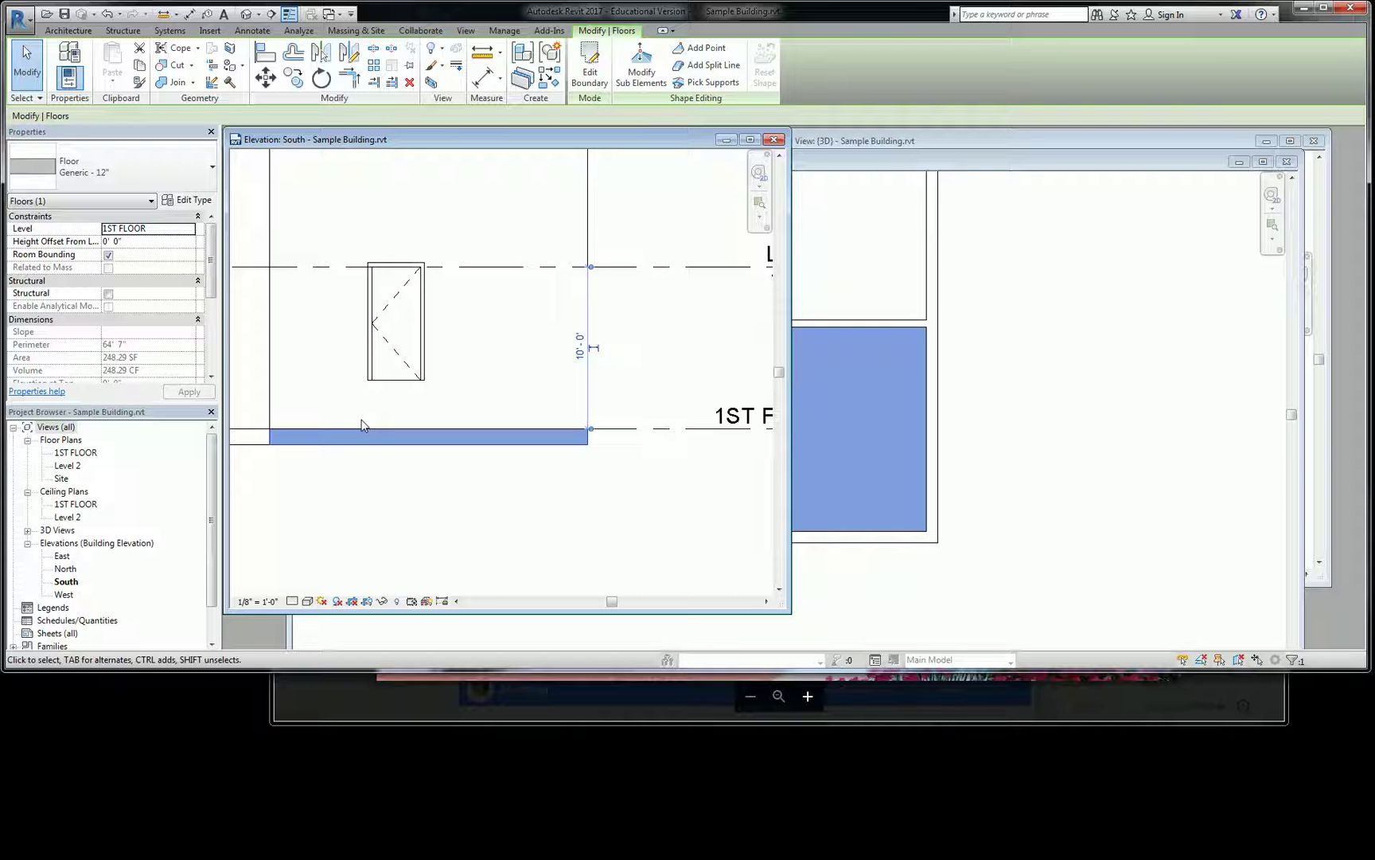
click(173, 239)
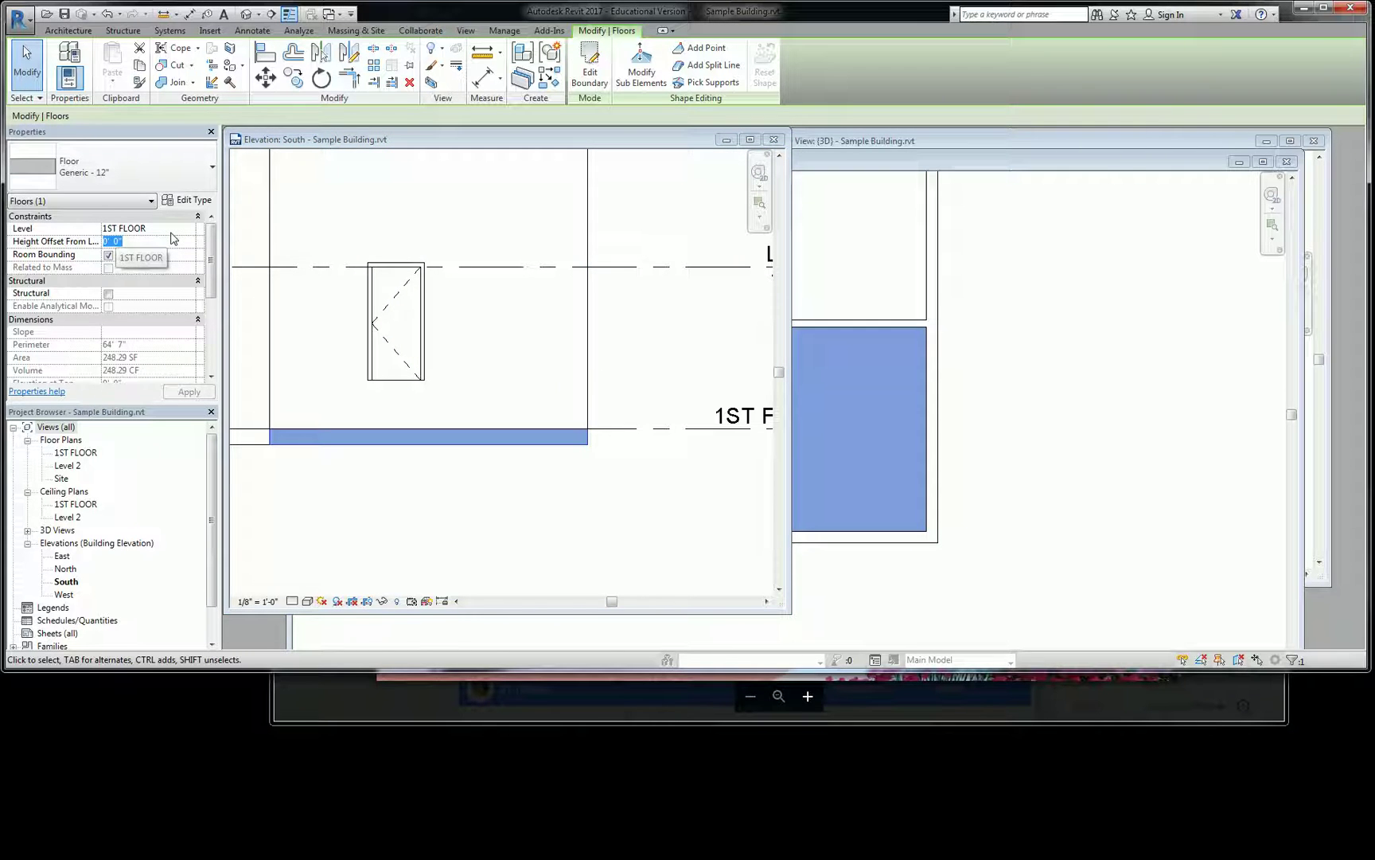
text(3' 0")
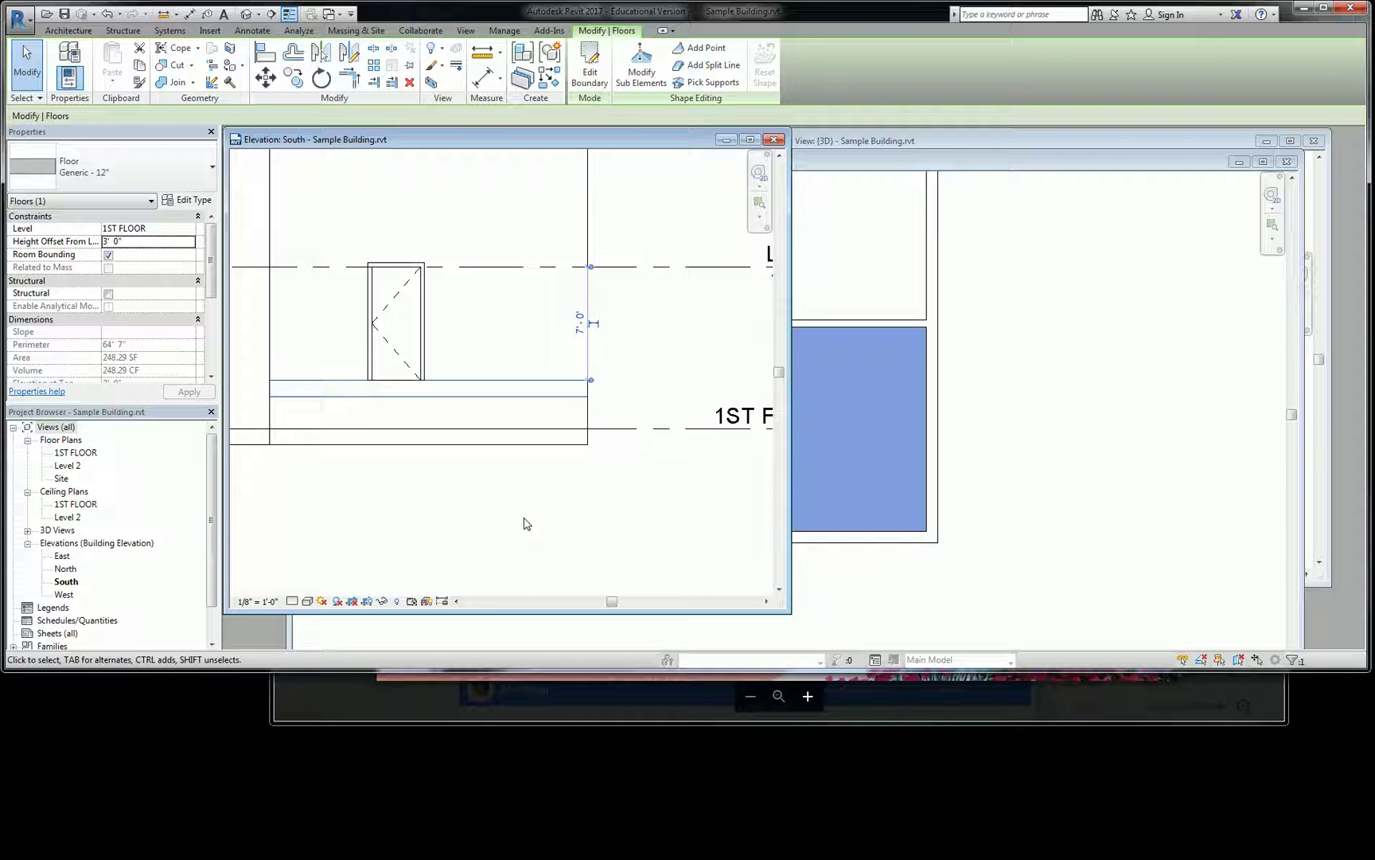
In the 3D view, select the short wall, large front wall and back wall around the raised floor
click(1004, 249)
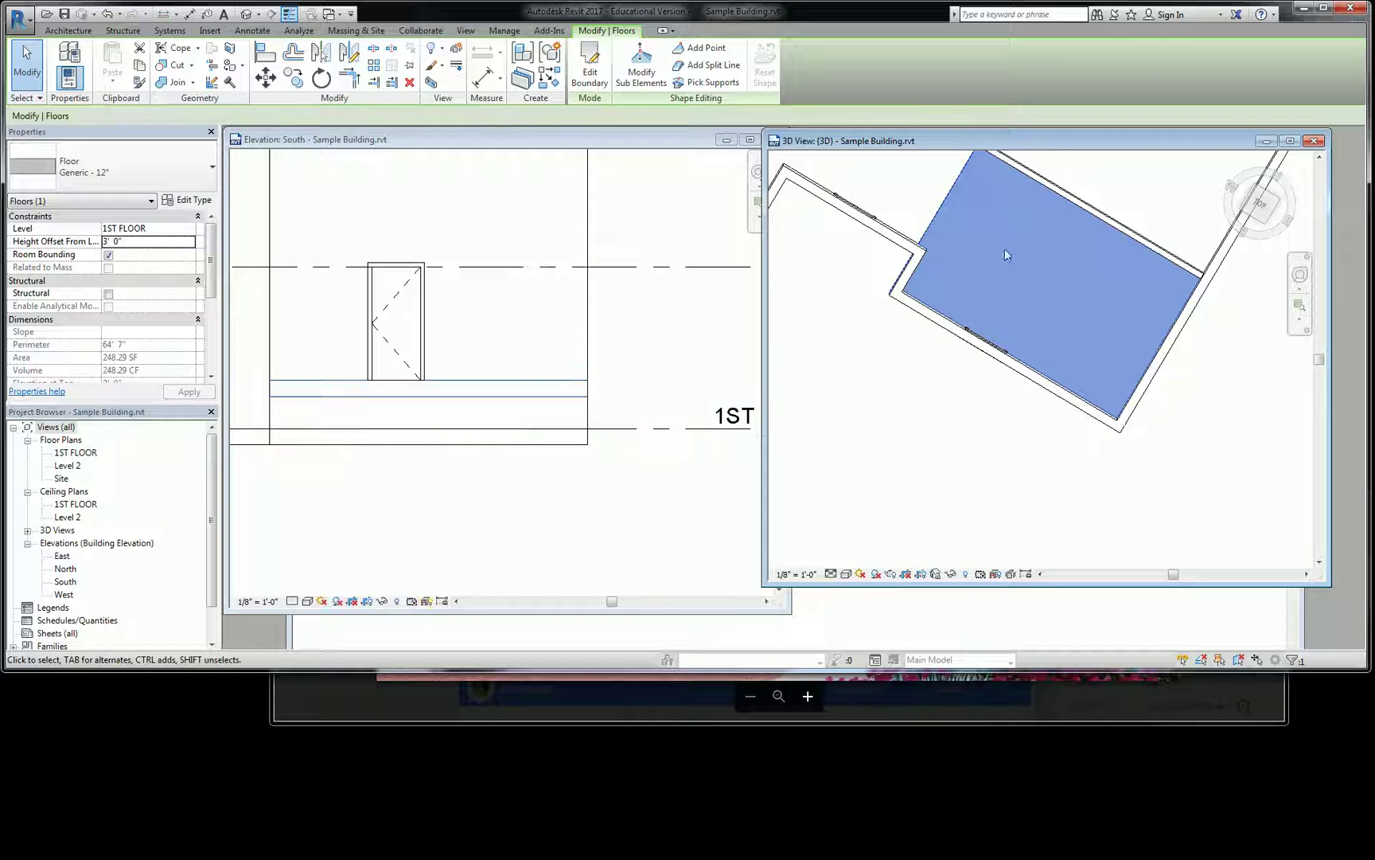
shift+middle_drag(1100, 427, 1154, 451)
click(1127, 527)
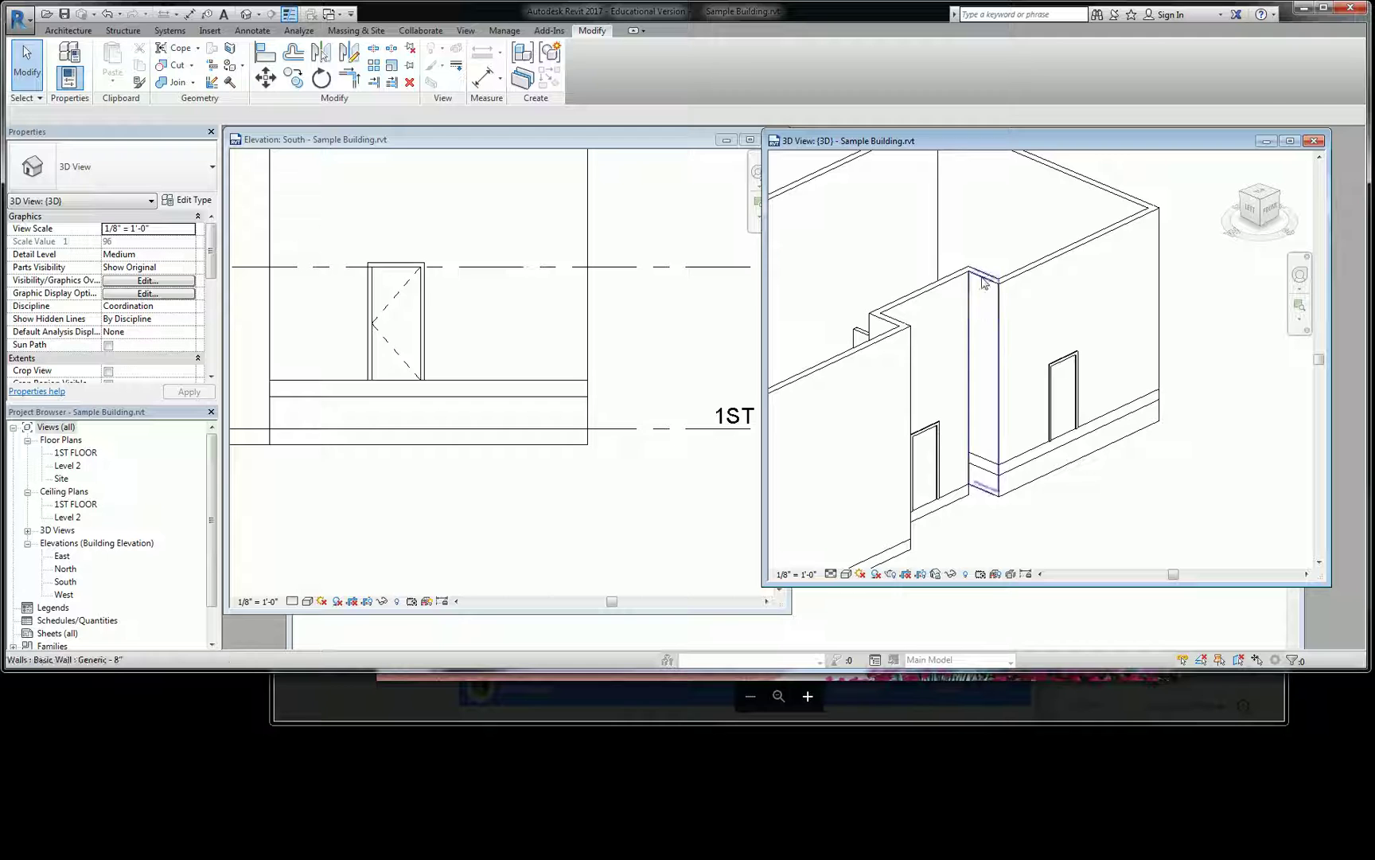
click(983, 310)
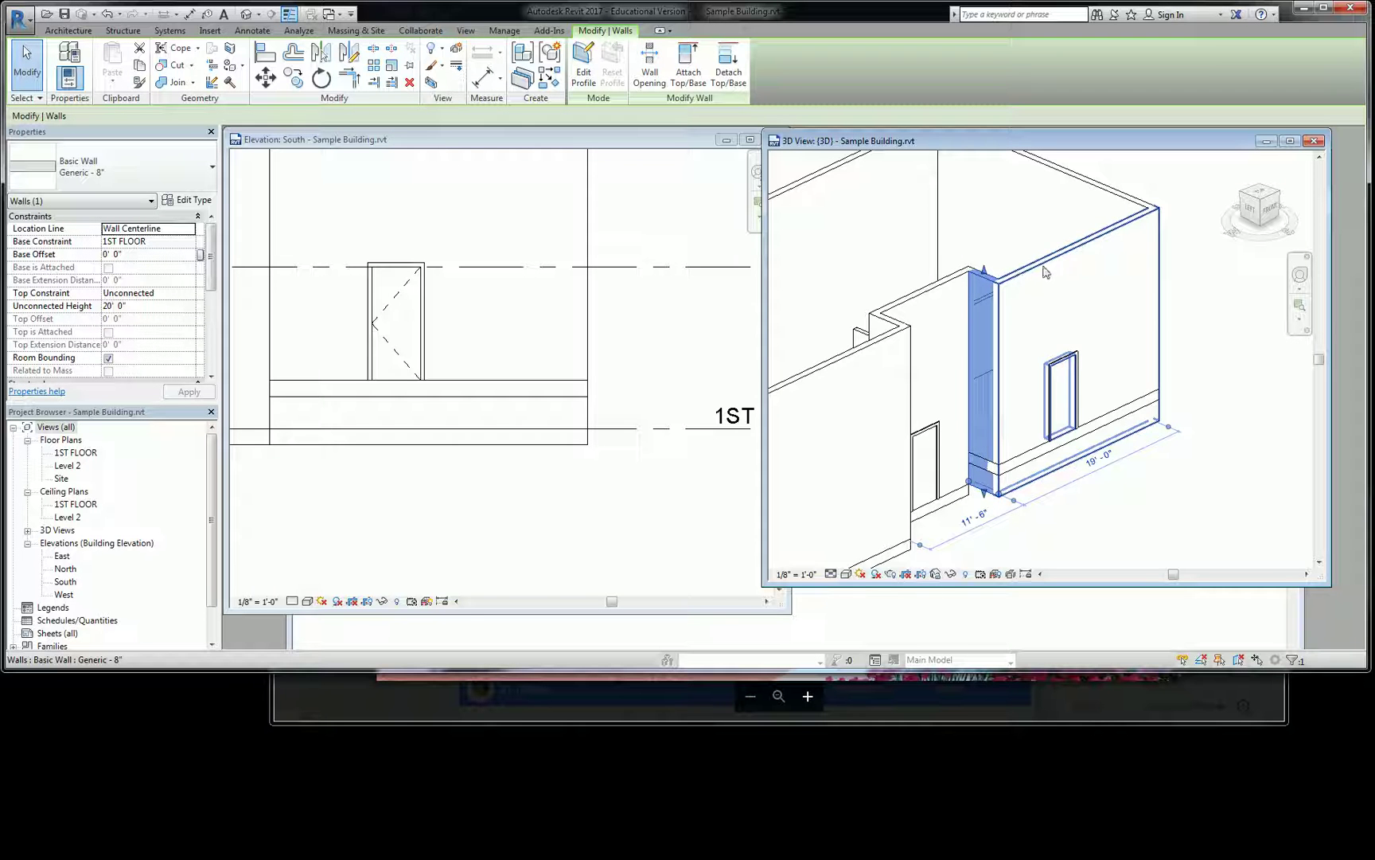
ctrl+click(1098, 287)
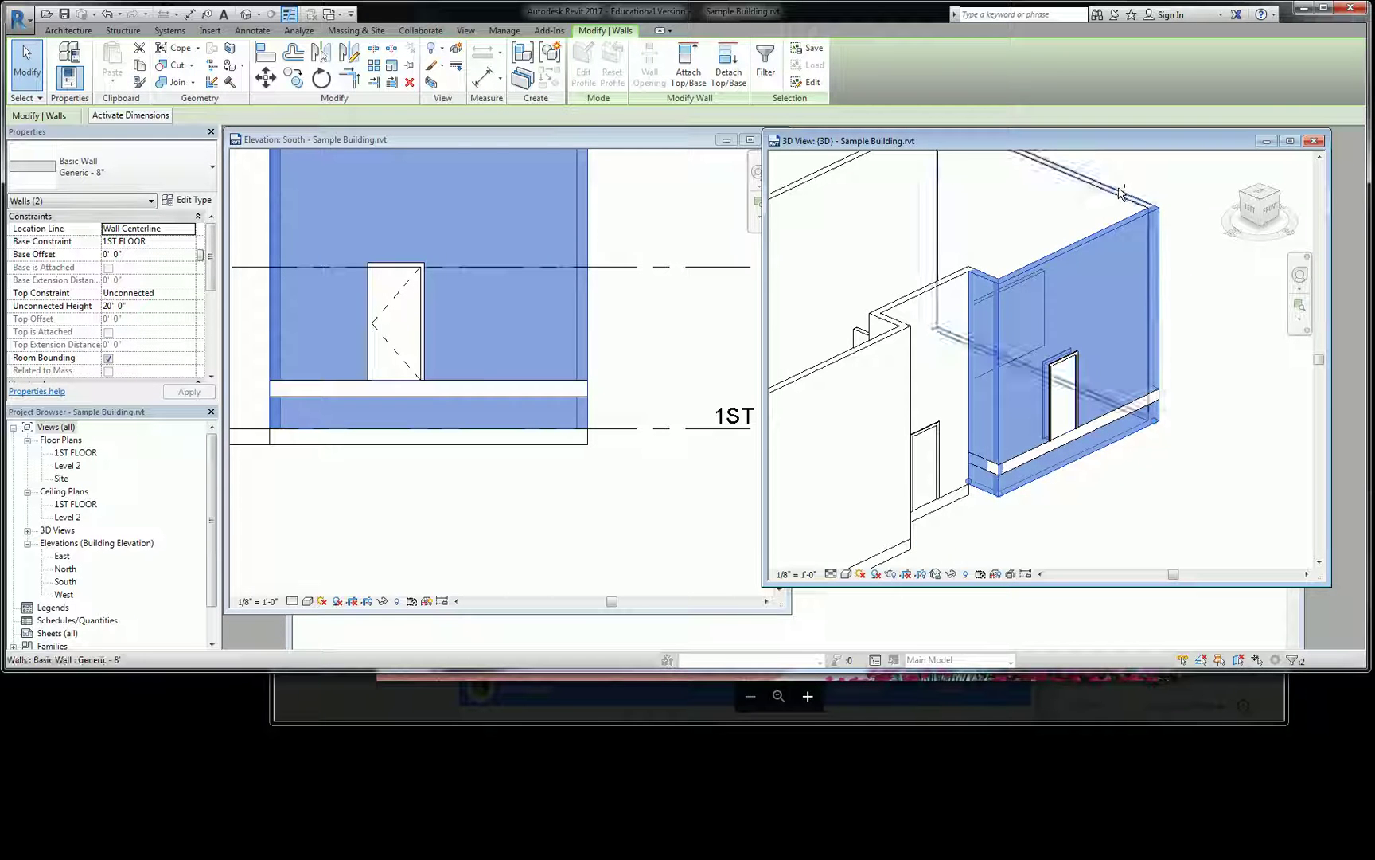
ctrl+click(1123, 193)
shift+middle_drag(1187, 376, 1043, 390)
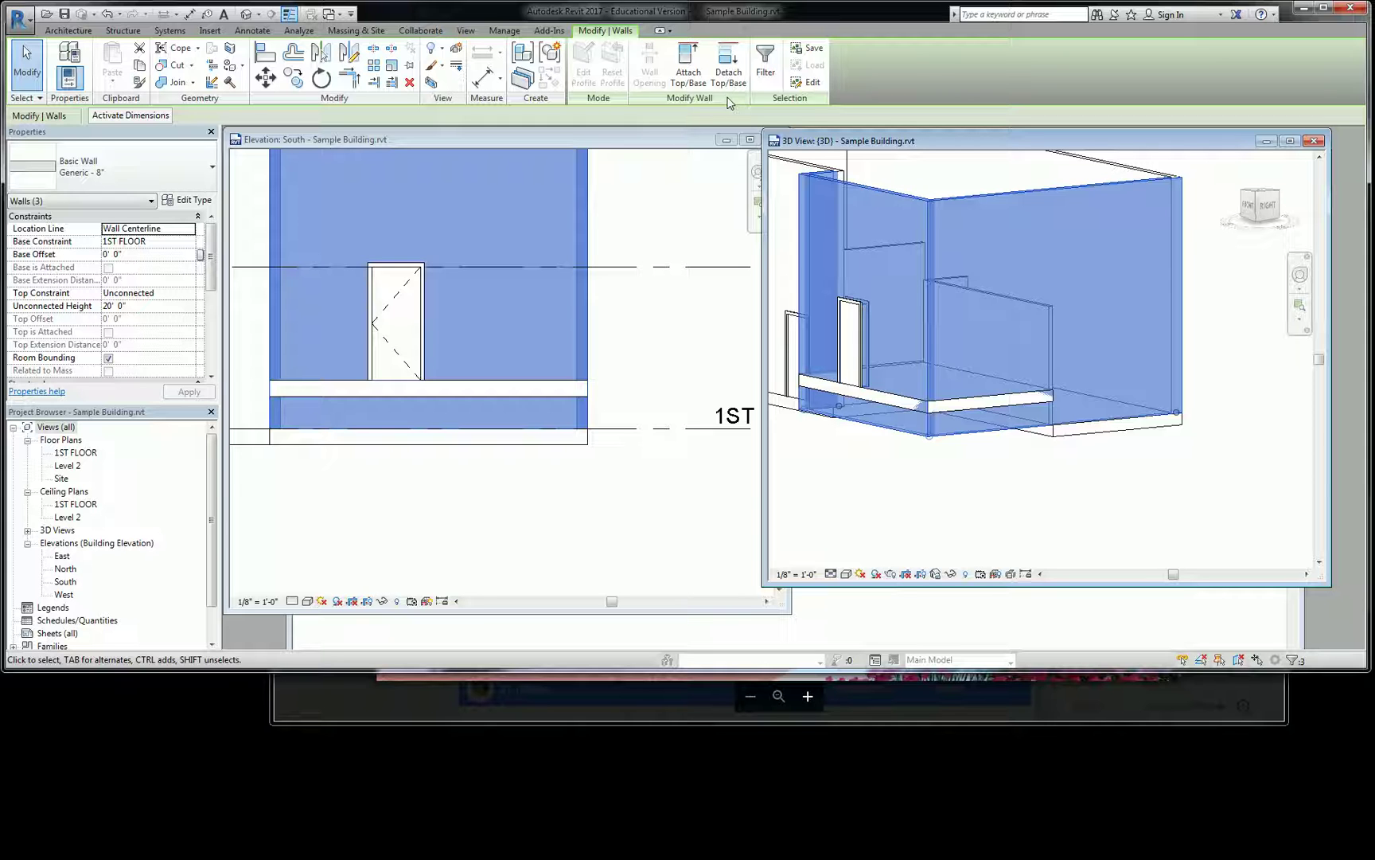
Try attaching the walls' bases to the raised floor, then cancel the can't-cut warning
click(689, 70)
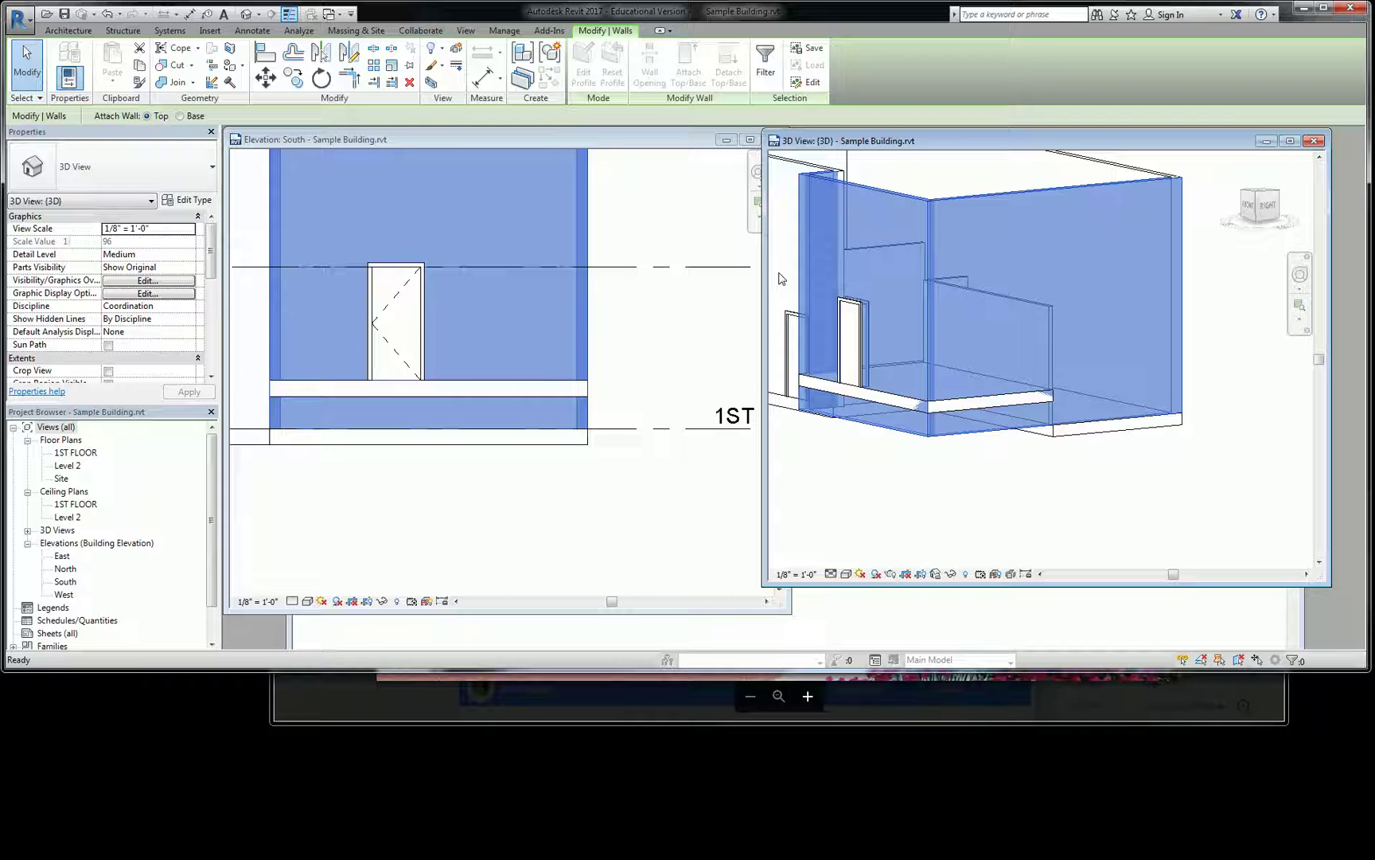
click(898, 410)
click(1327, 649)
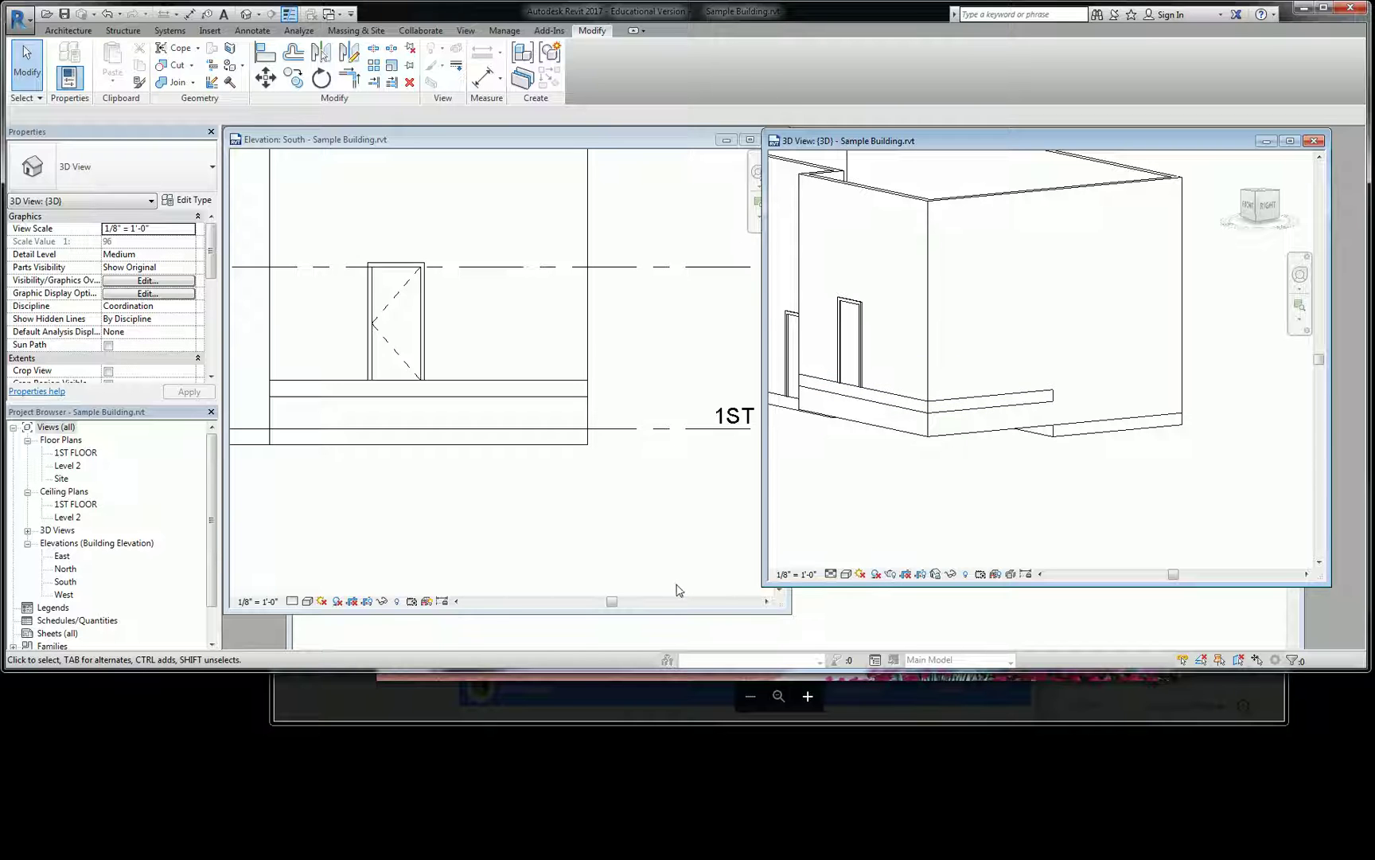
In the 1ST FLOOR plan, split the right exterior wall at the room corner
click(839, 628)
scroll(939, 318, up, 1)
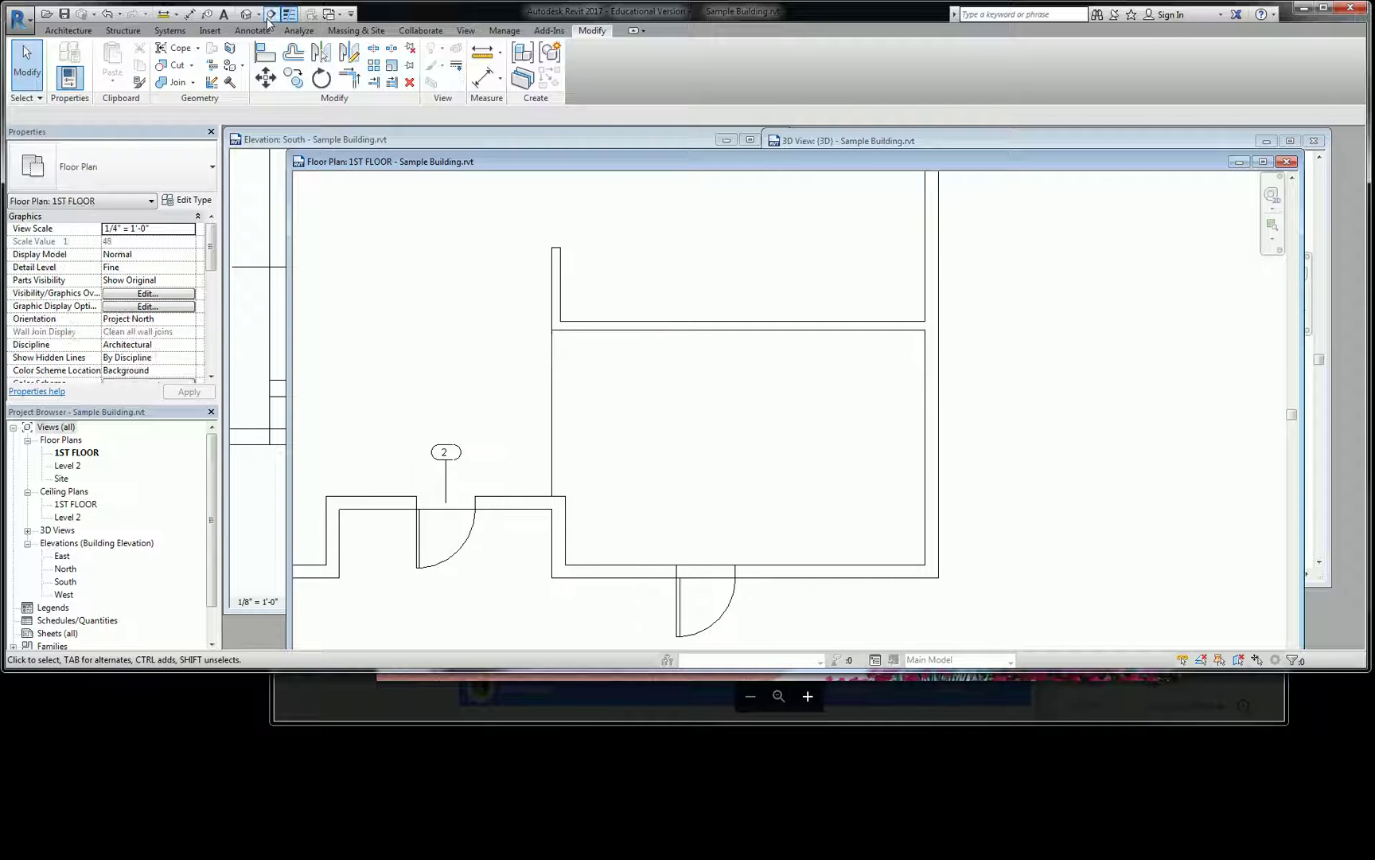
click(373, 47)
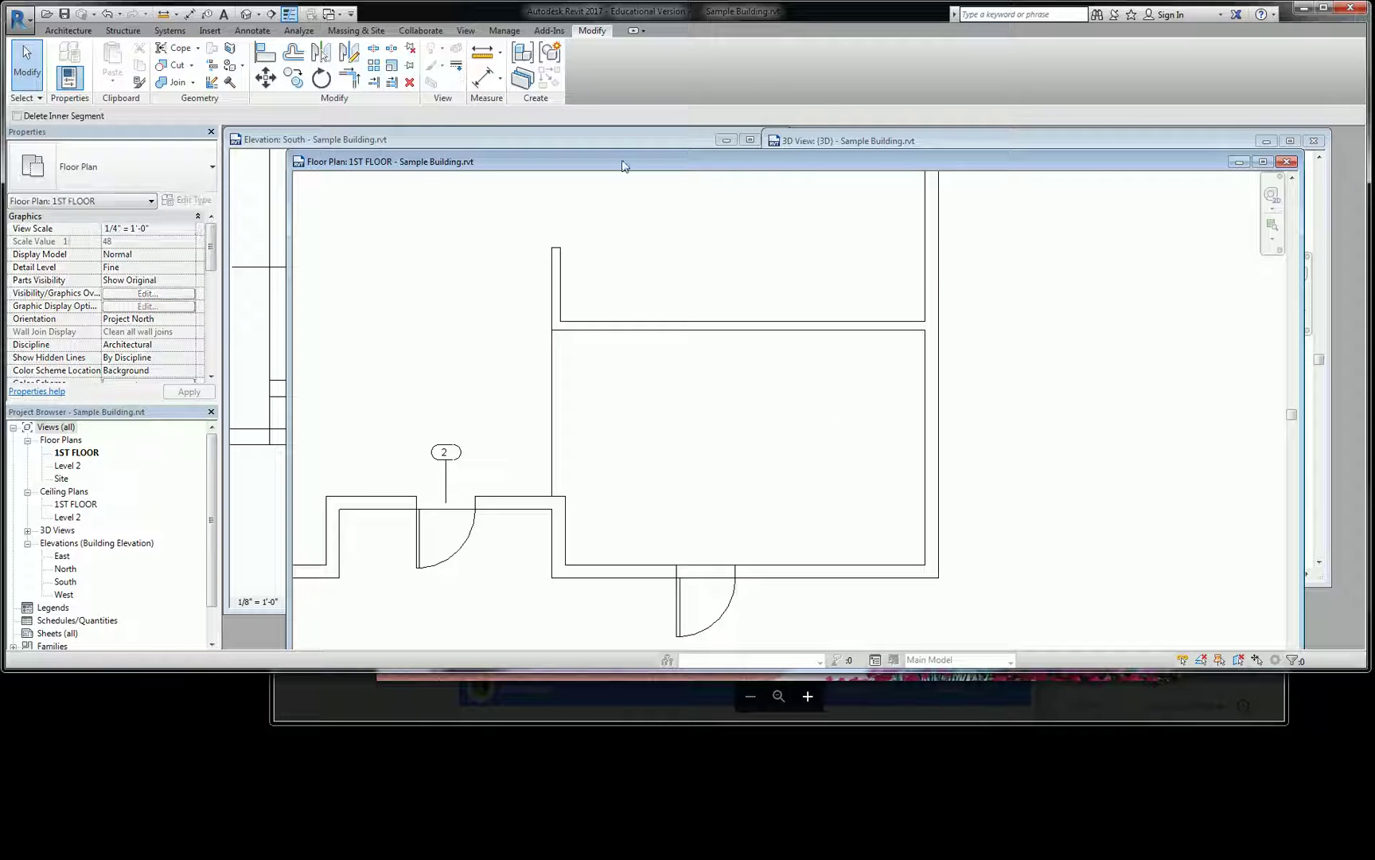
key(Escape)
Select the bottom-right room's walls and set their Base Offset to 3' 0"
click(931, 350)
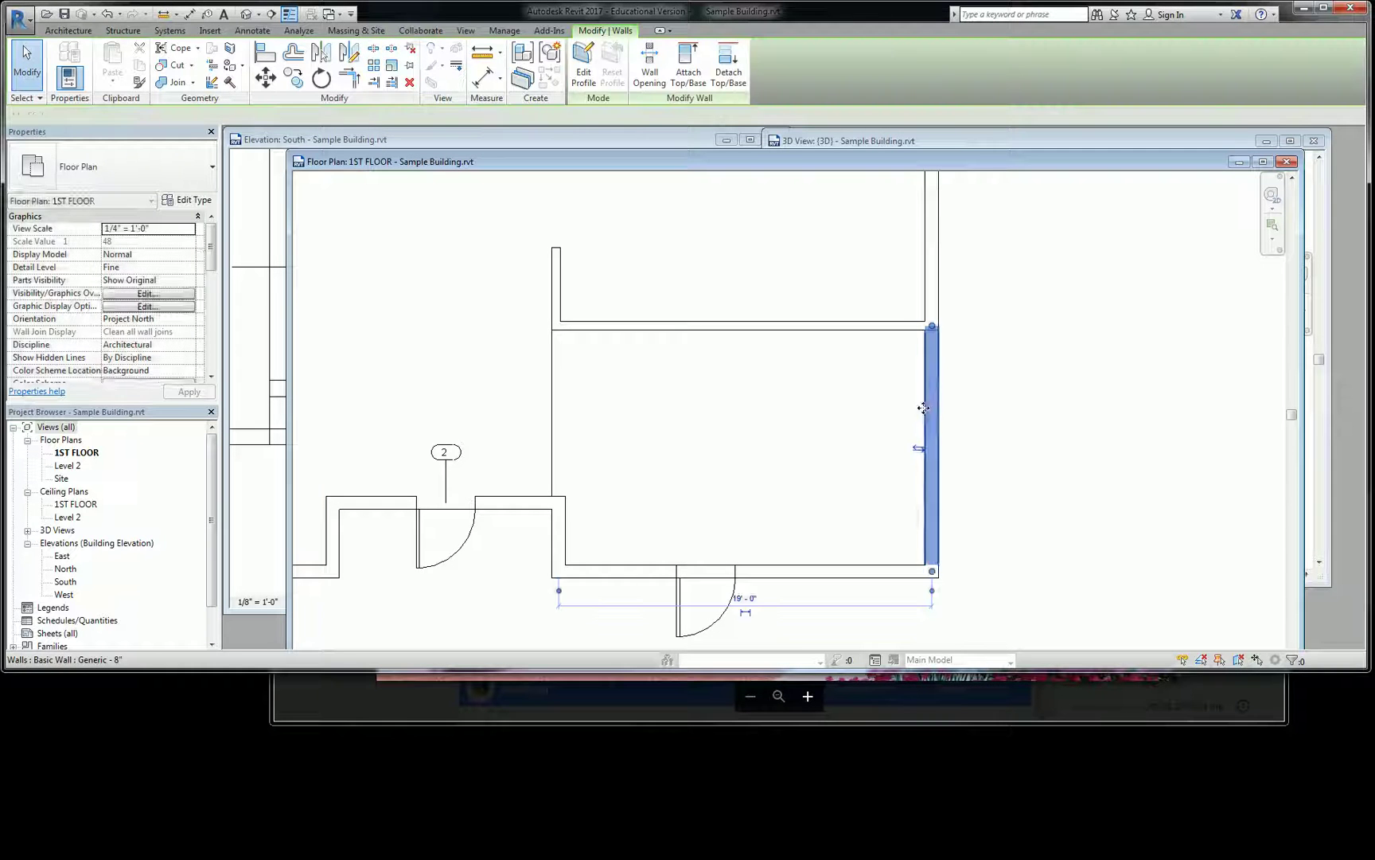
ctrl+click(560, 516)
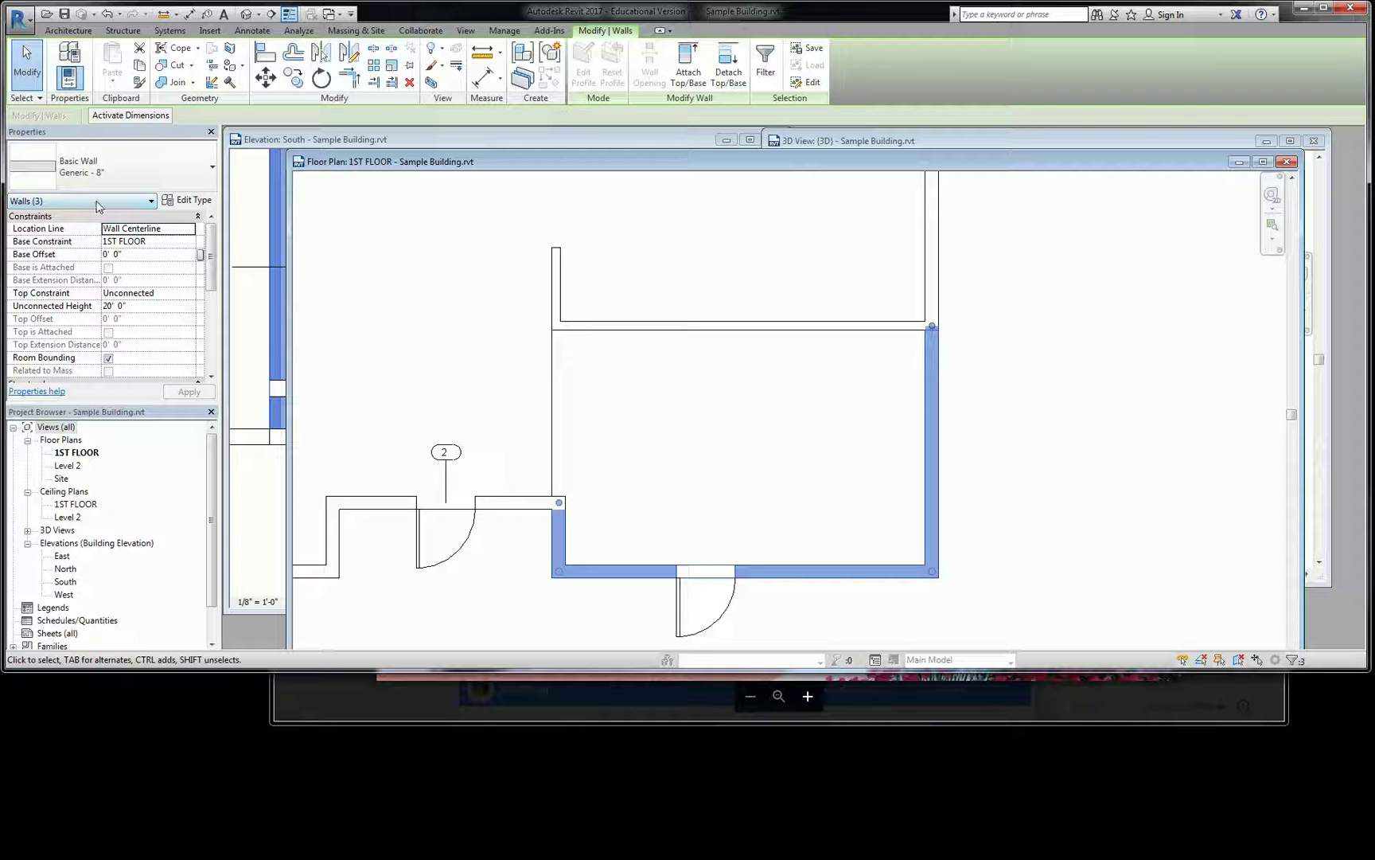
click(156, 257)
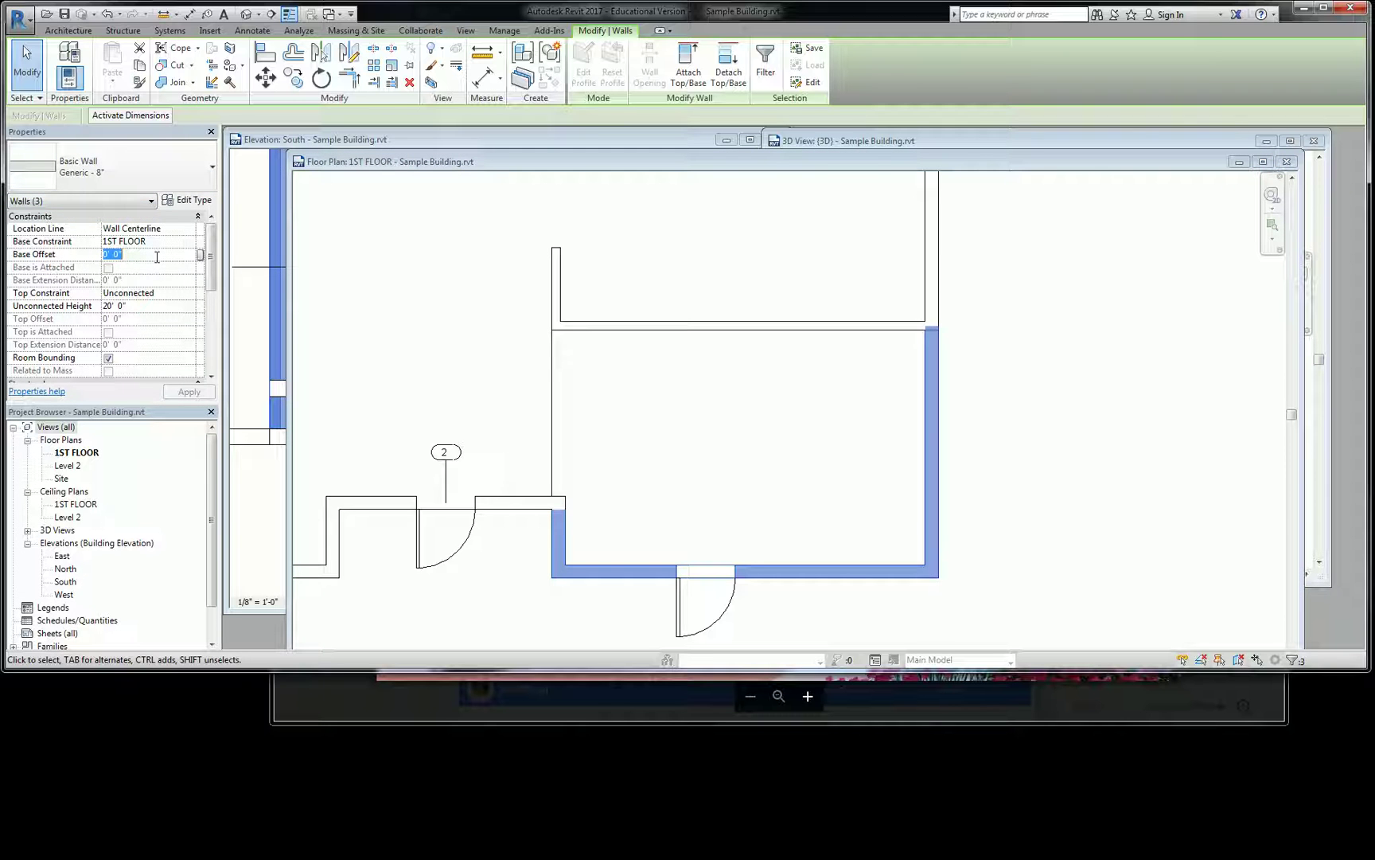
text(3)
key(Return)
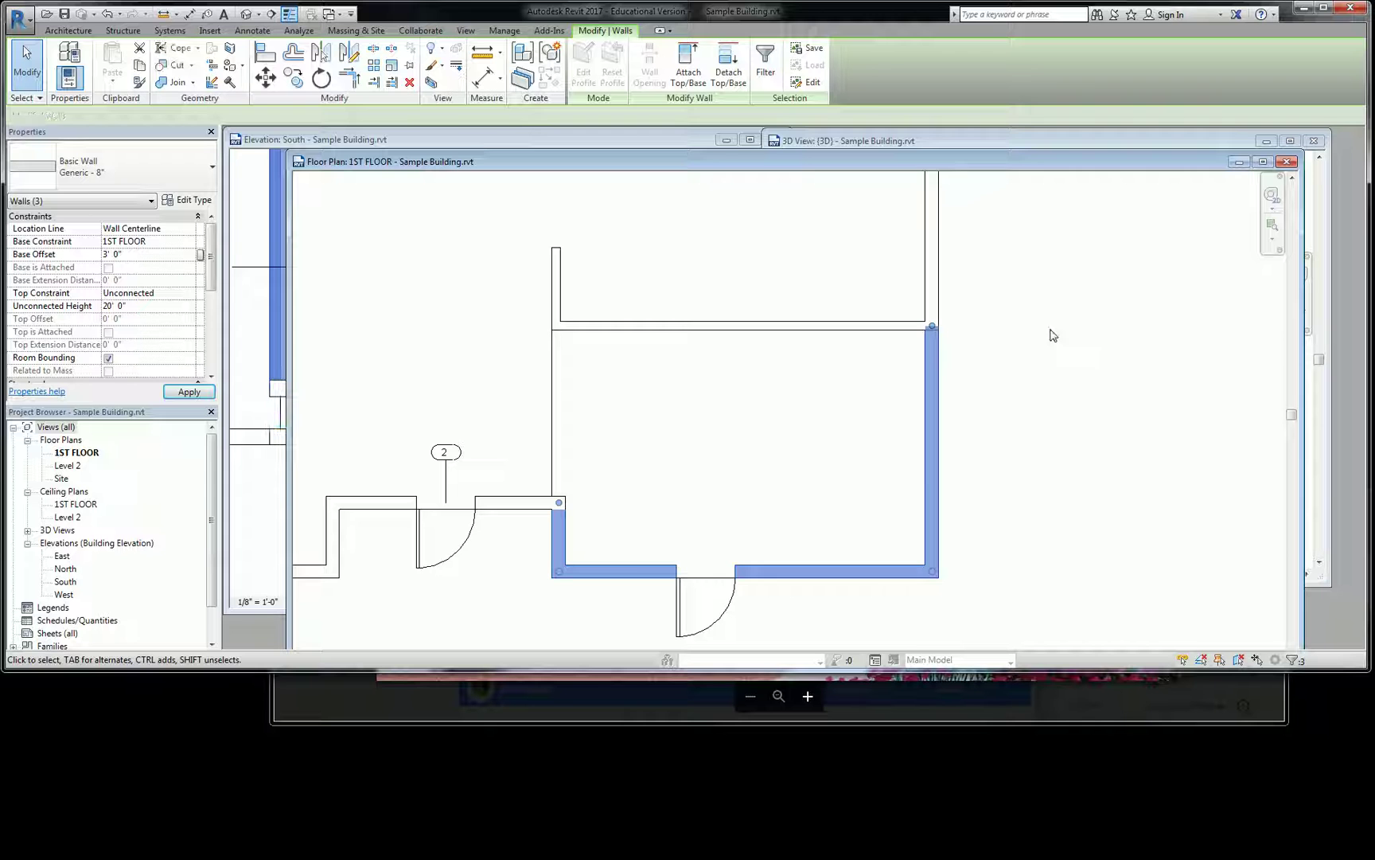
click(833, 137)
click(1057, 487)
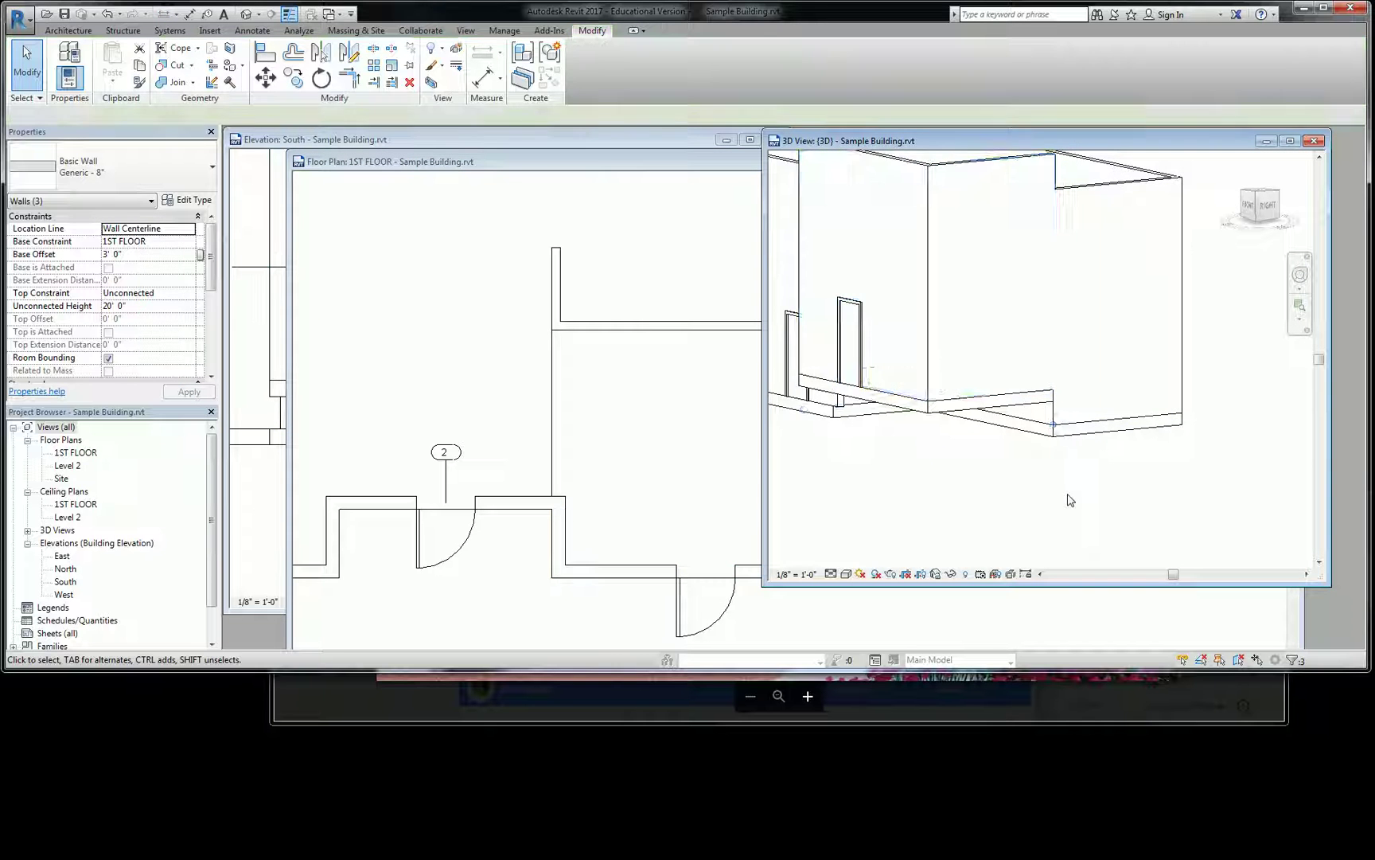
shift+middle_drag(948, 448, 989, 455)
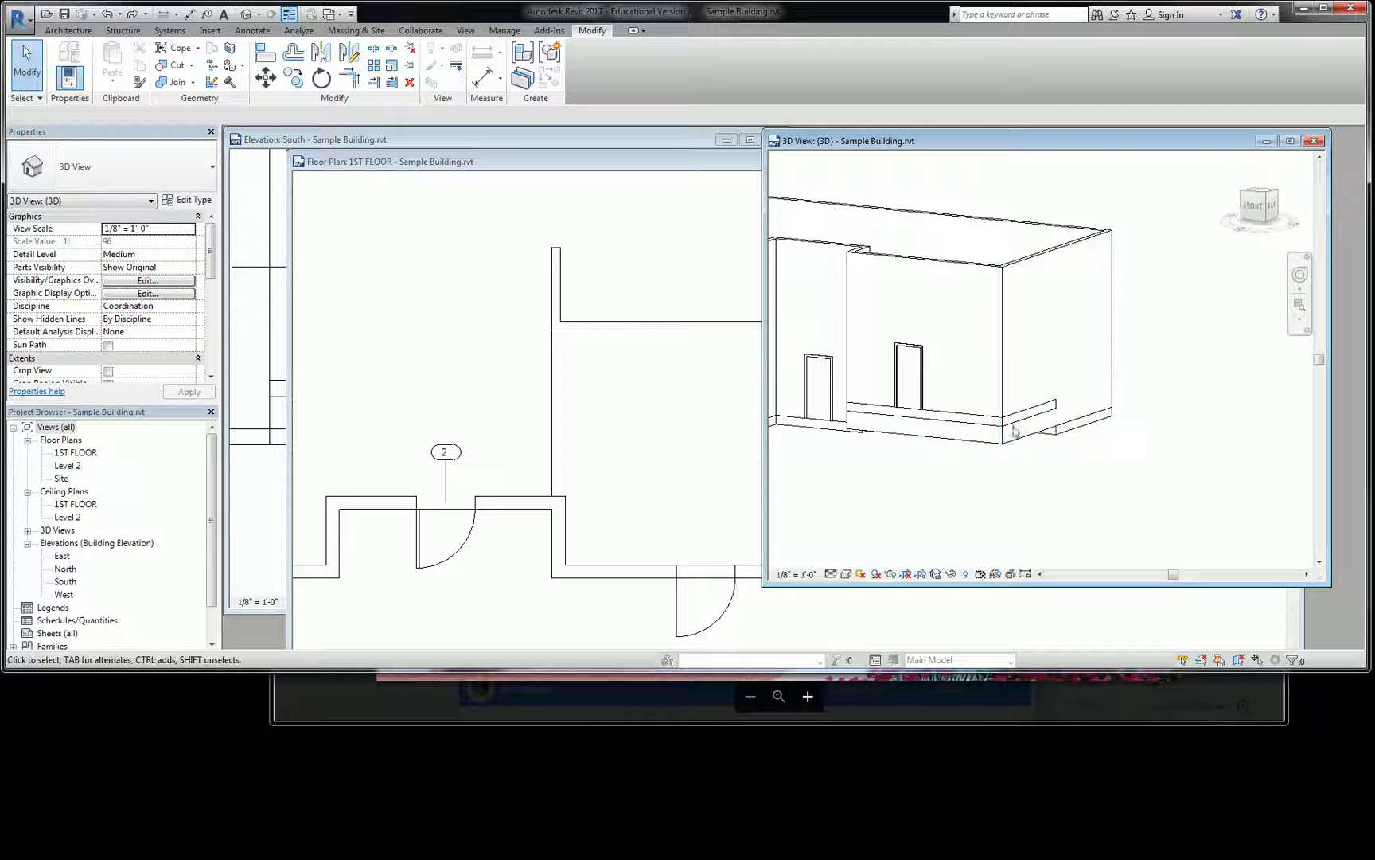
key(ctrl+Tab)
scroll(685, 452, down, 2)
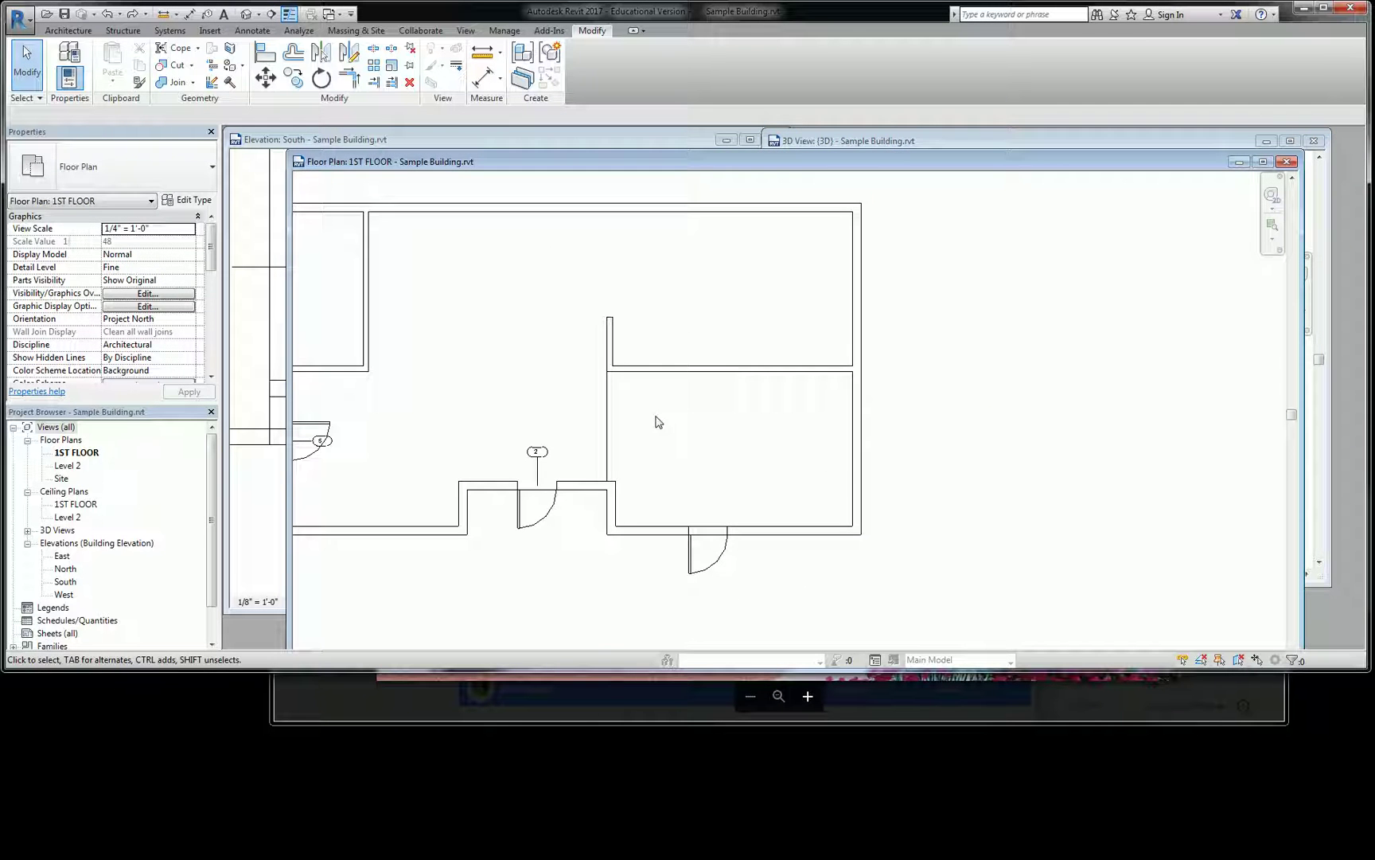
click(1314, 514)
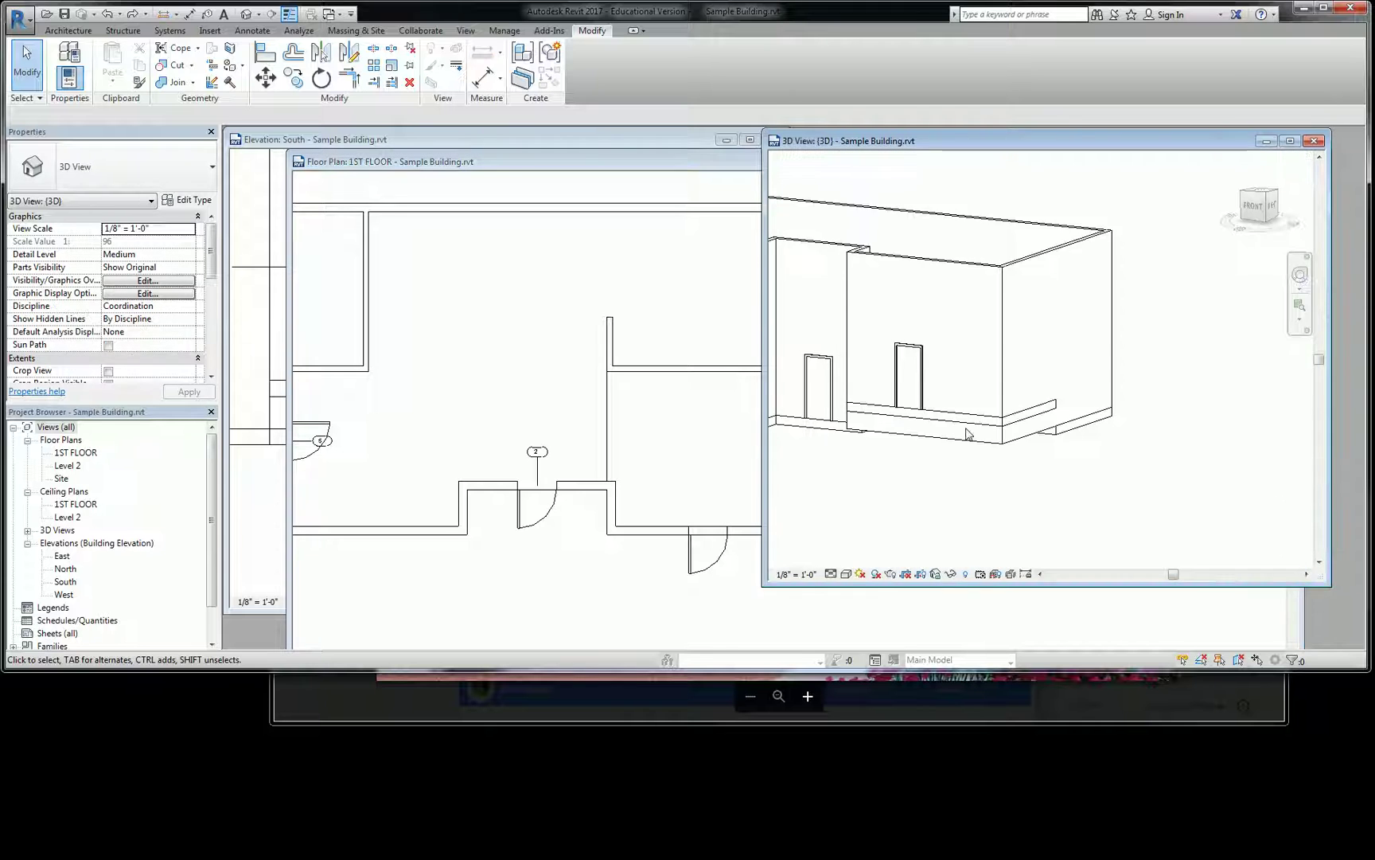
Inspect the raised floor slab and the right side wall in the 3D view
click(984, 432)
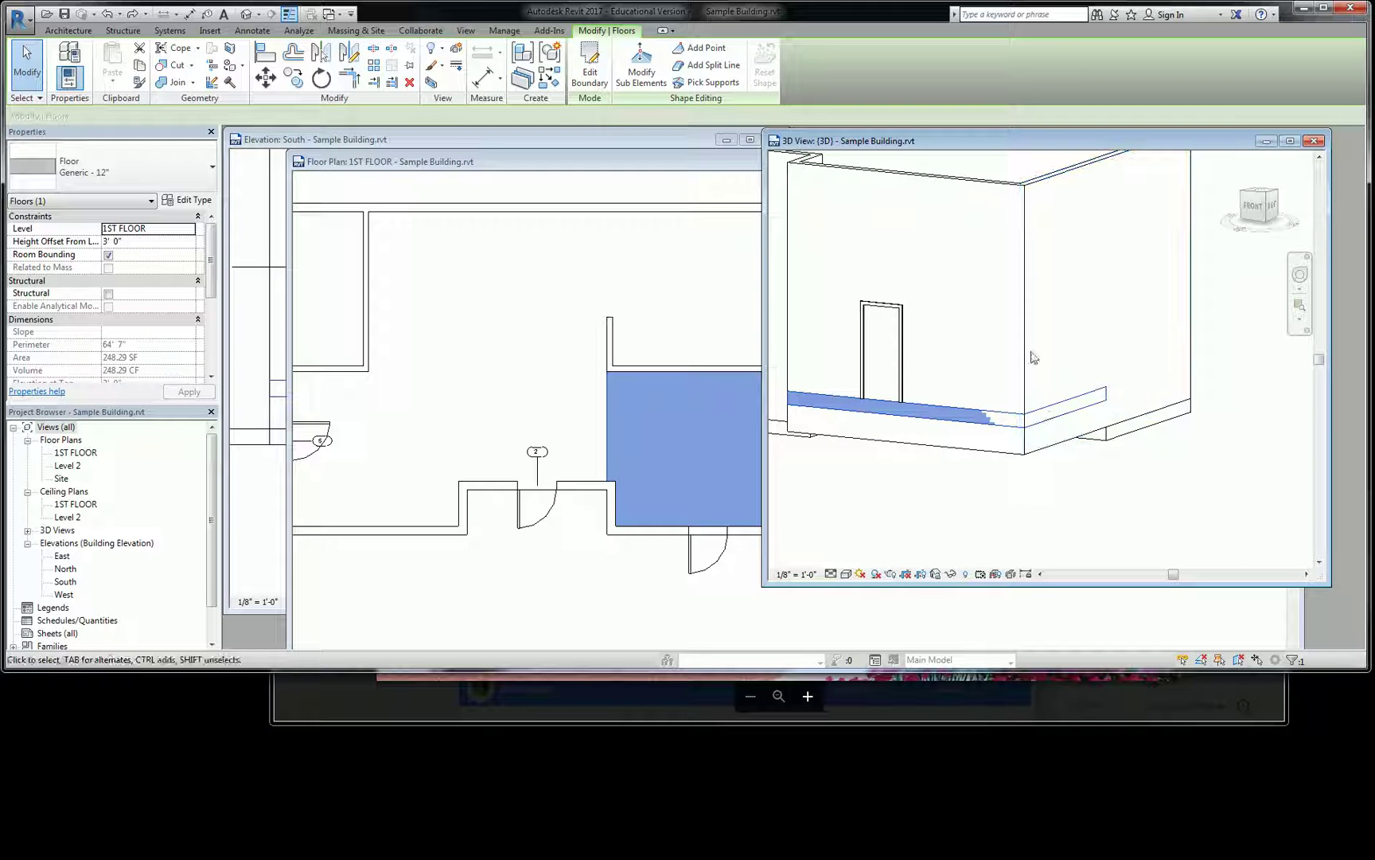
click(1027, 301)
key(Escape)
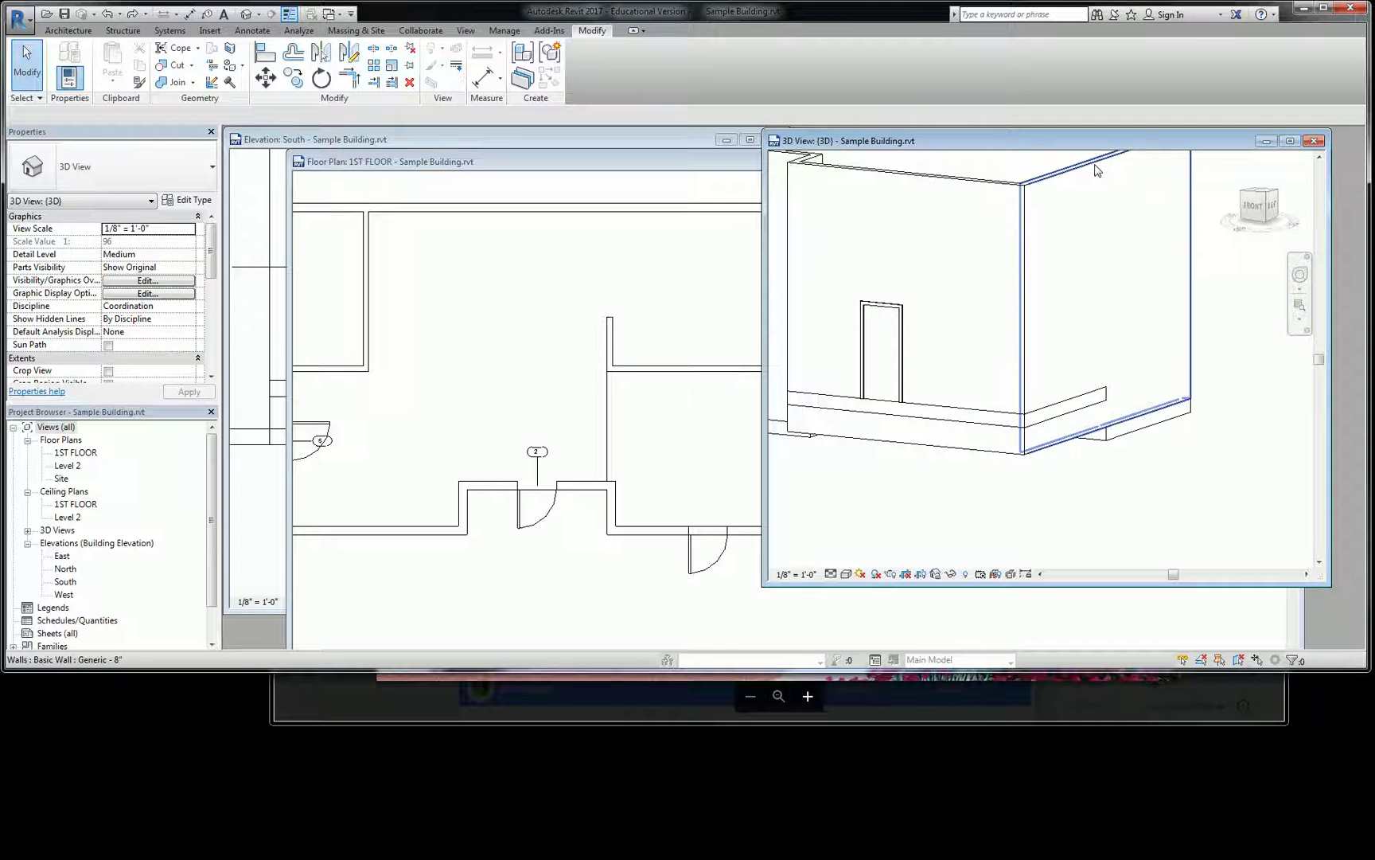
click(1146, 291)
shift+middle_drag(1146, 290, 1065, 291)
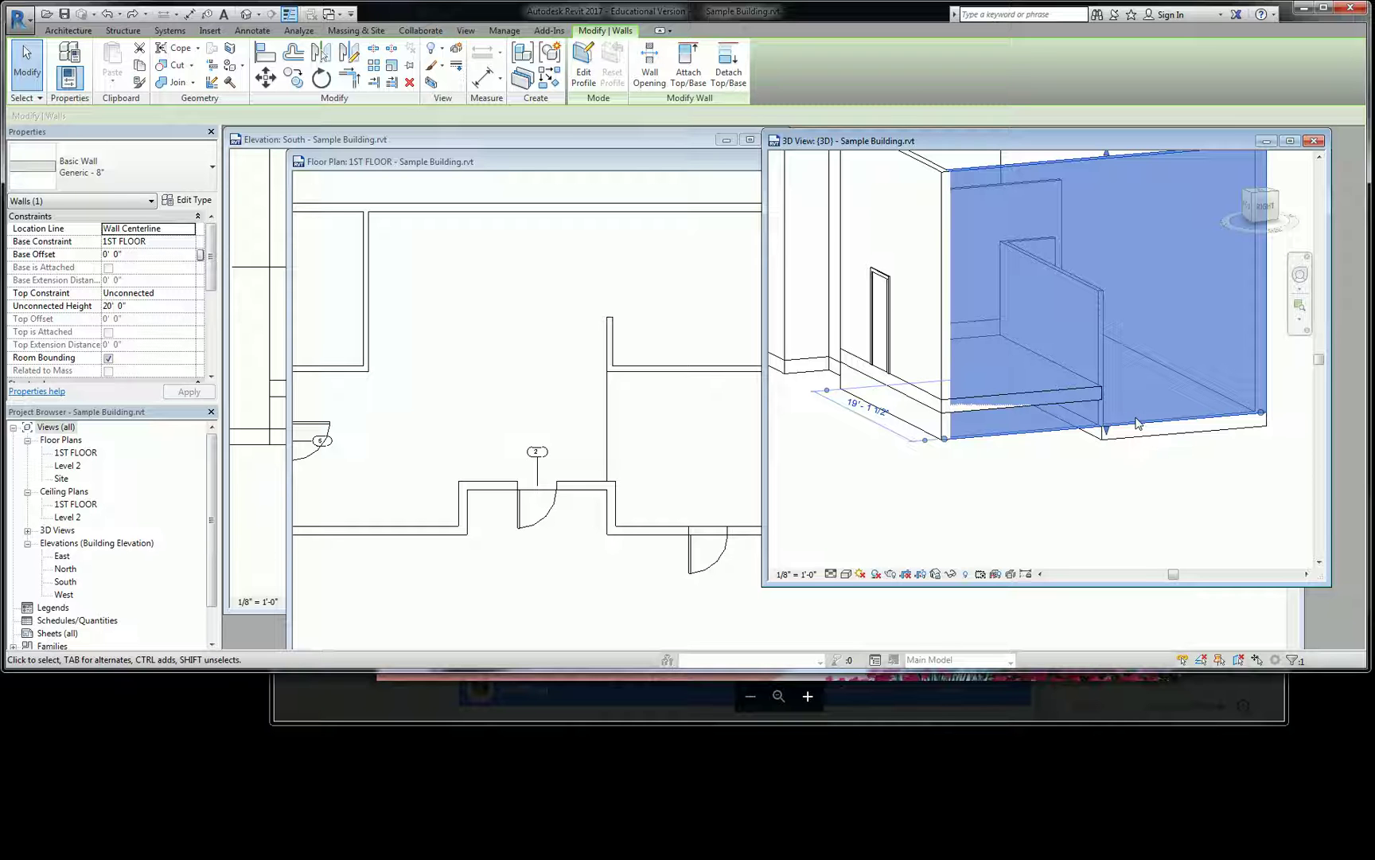
In the 1ST FLOOR plan, split the right exterior wall at the room corner
click(577, 166)
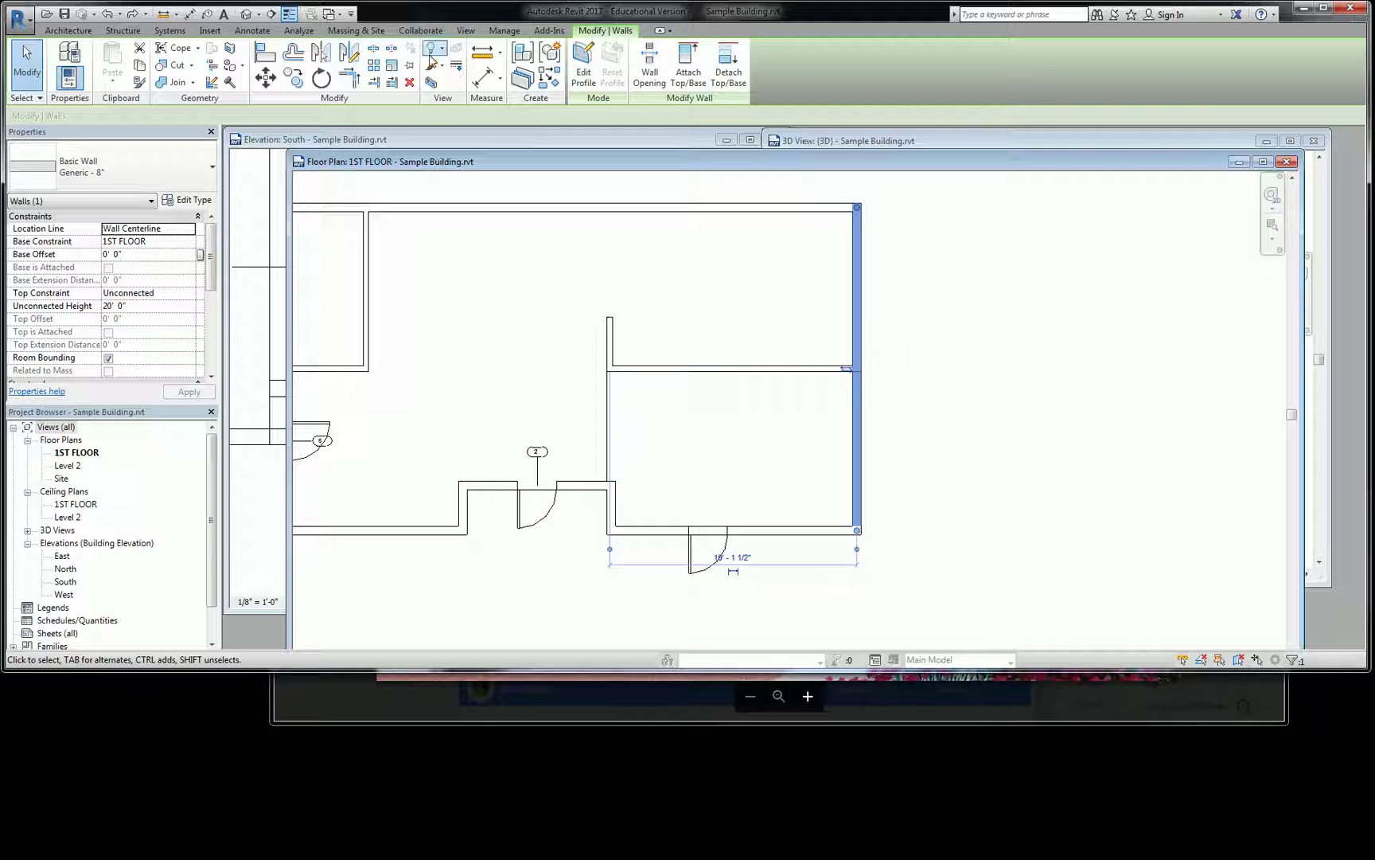
click(373, 49)
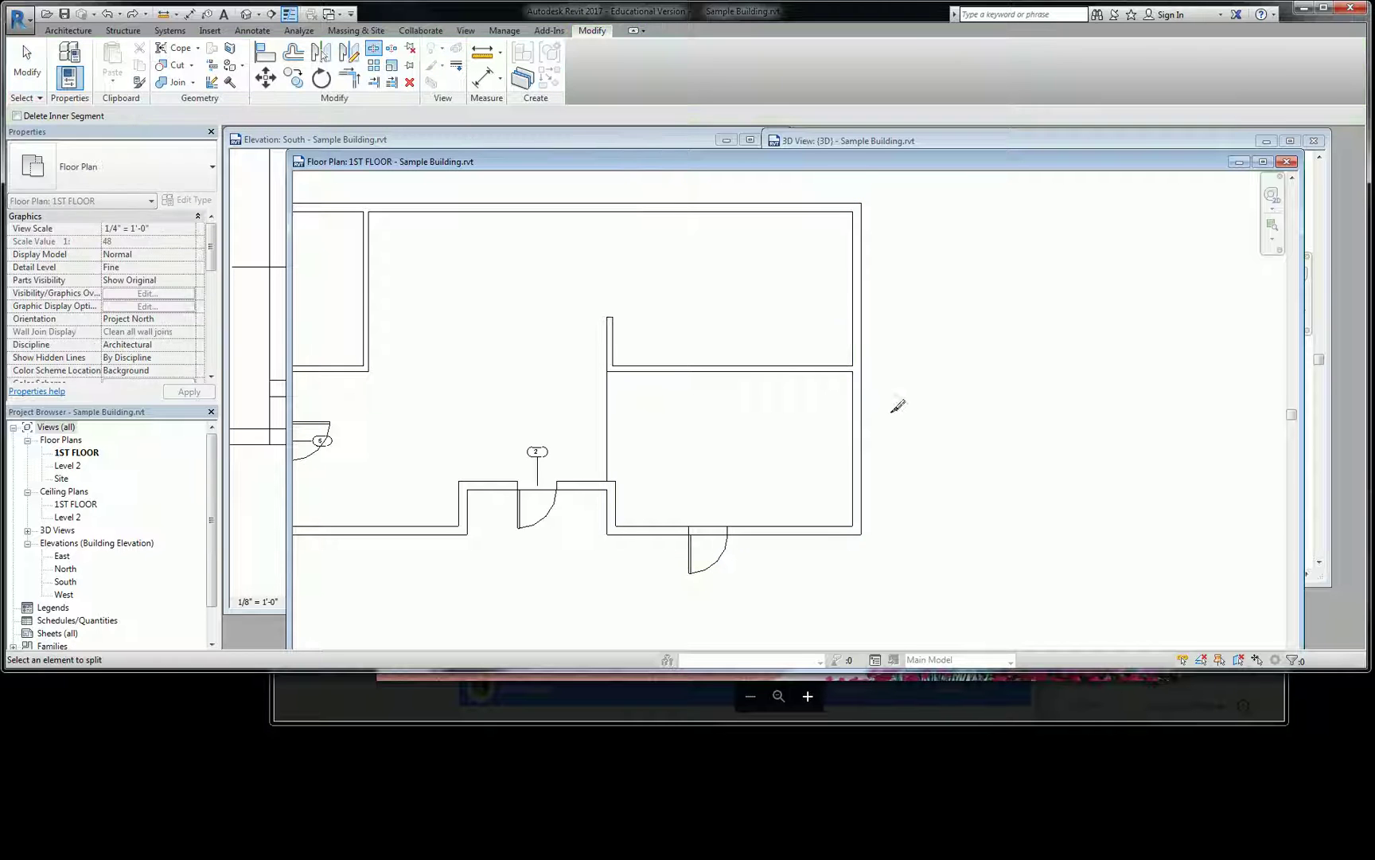
scroll(864, 364, up, 4)
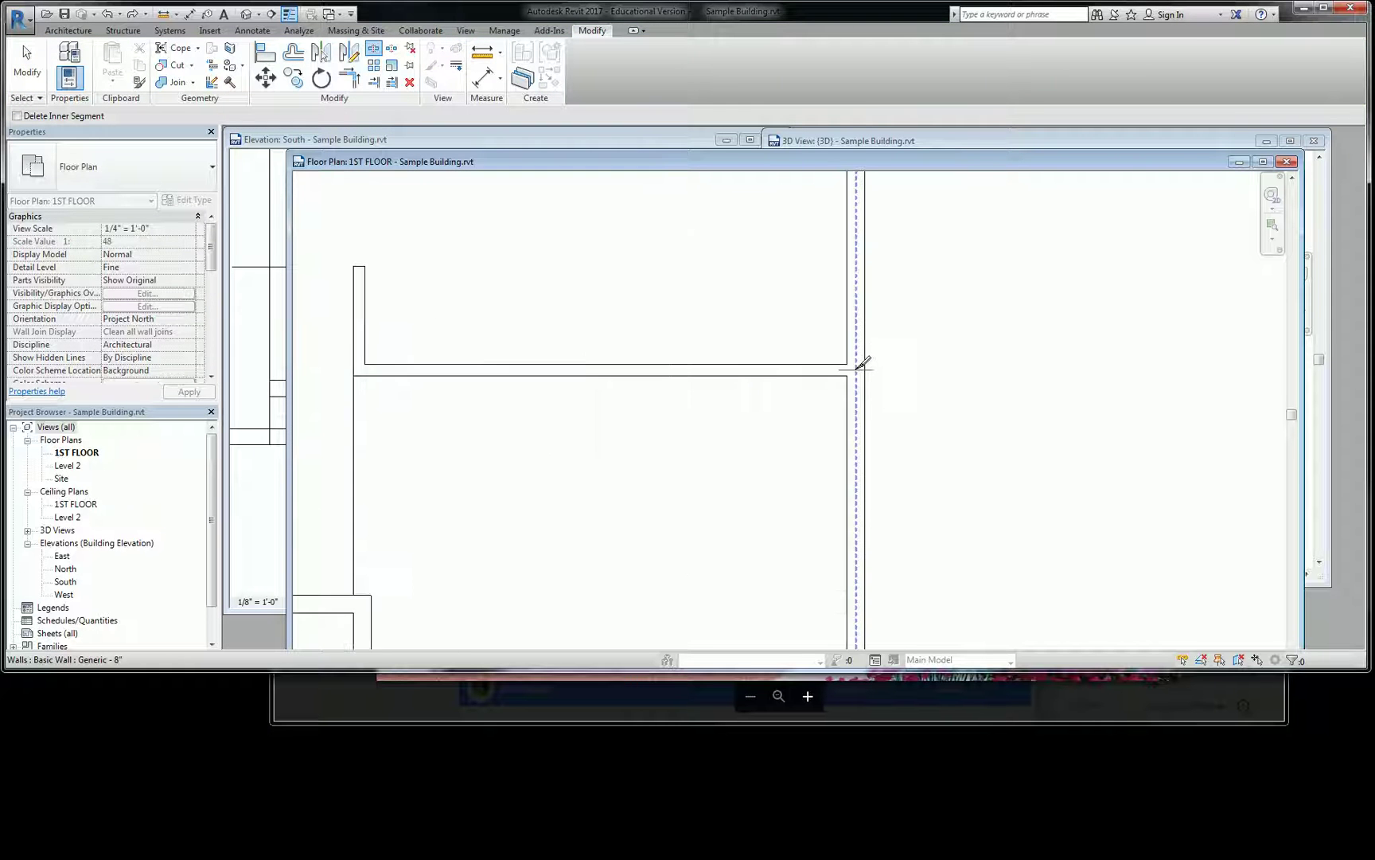
click(860, 370)
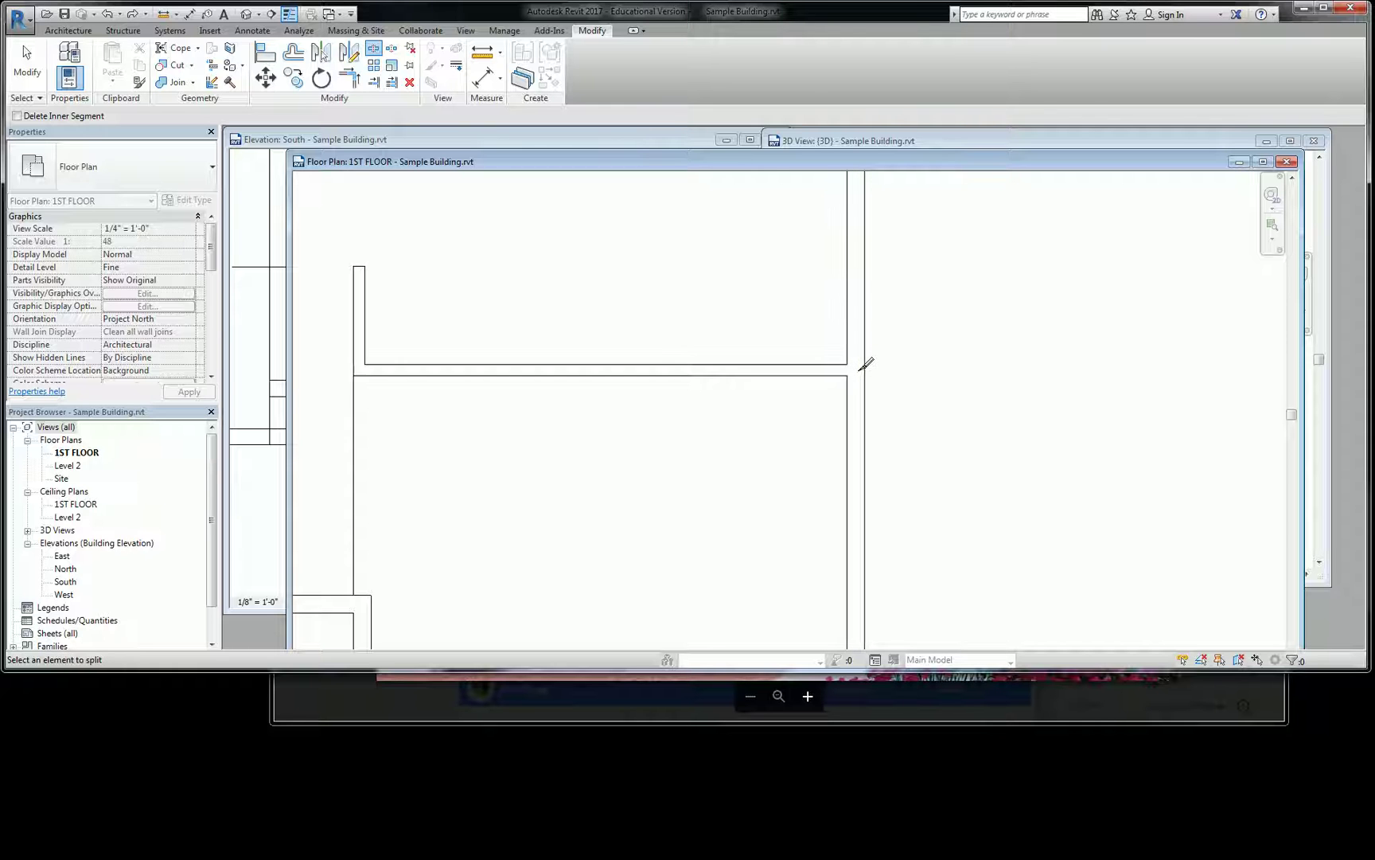
key(Escape)
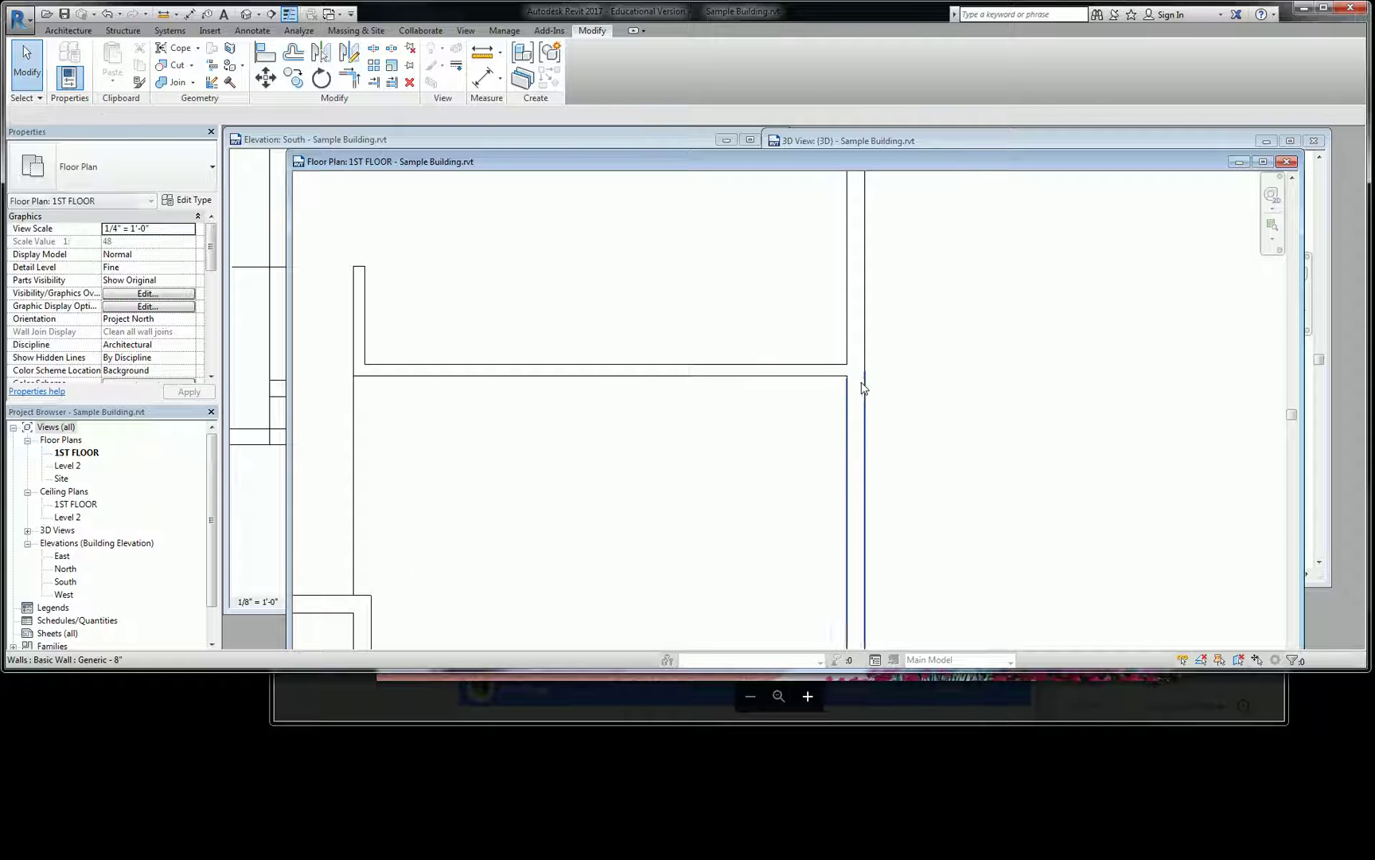
scroll(864, 382, down, 4)
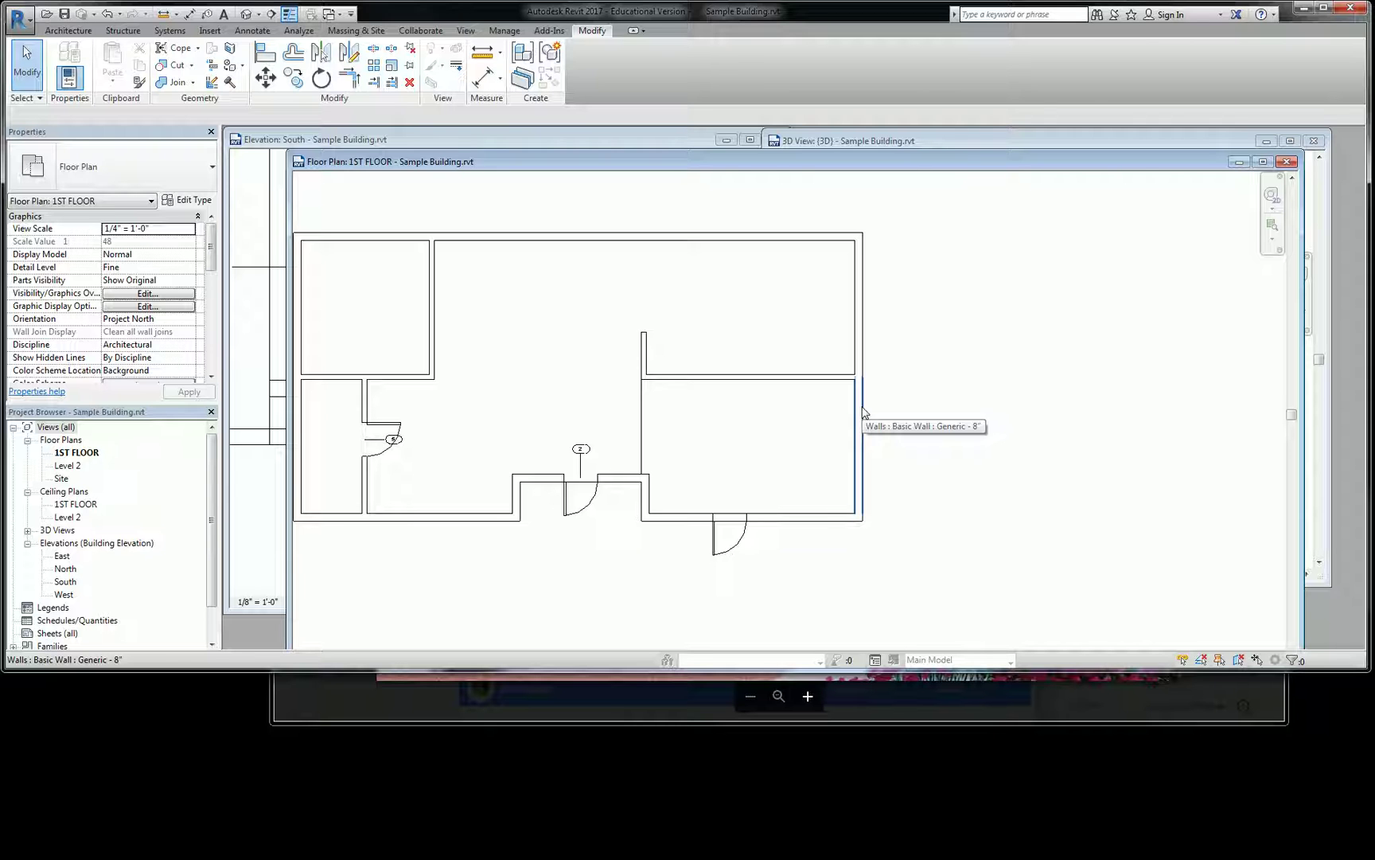
Set Base Offset 3' for the lower right, bottom and short door walls, then check in 3D
click(861, 412)
ctrl+click(831, 519)
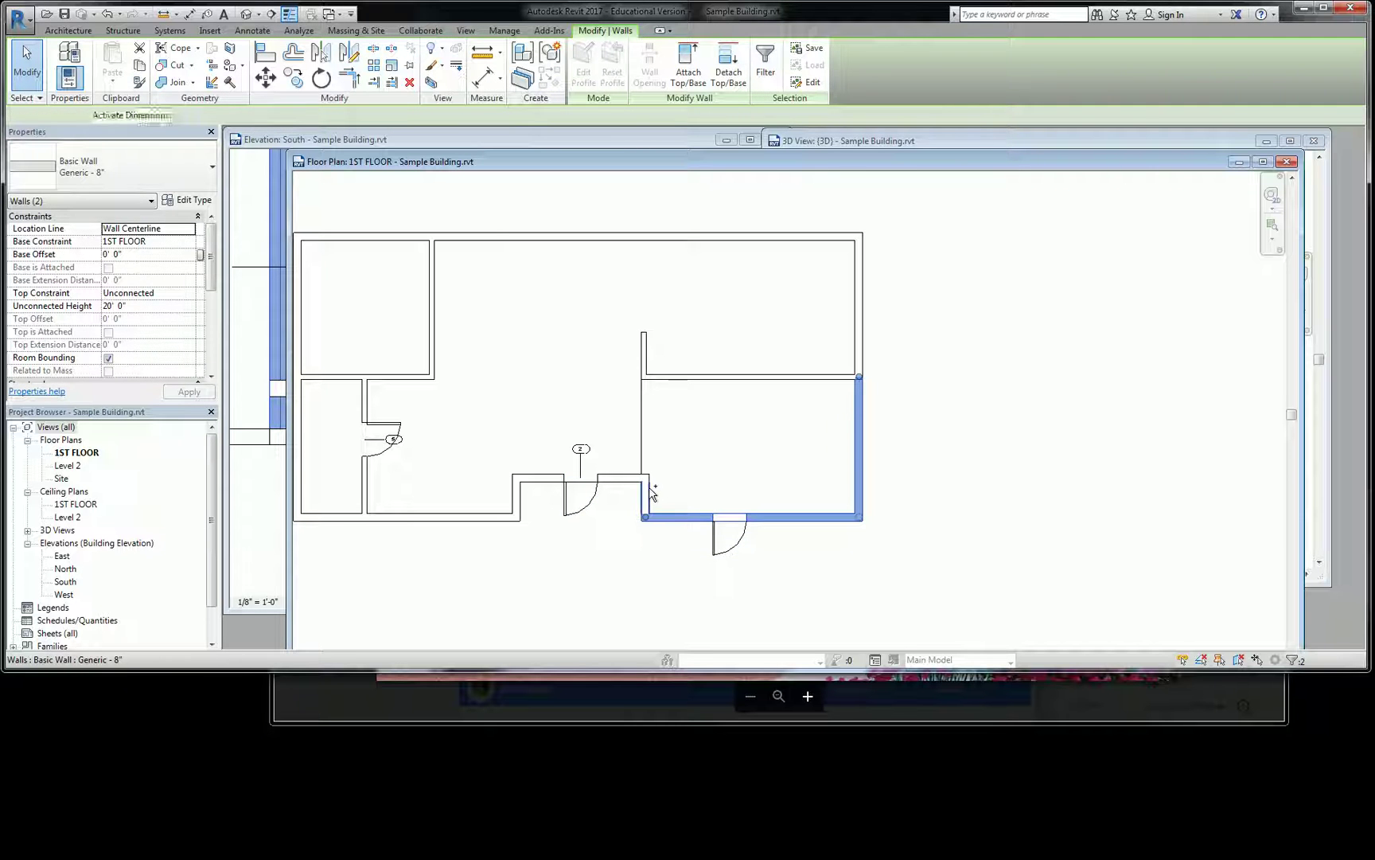
ctrl+click(648, 492)
click(141, 255)
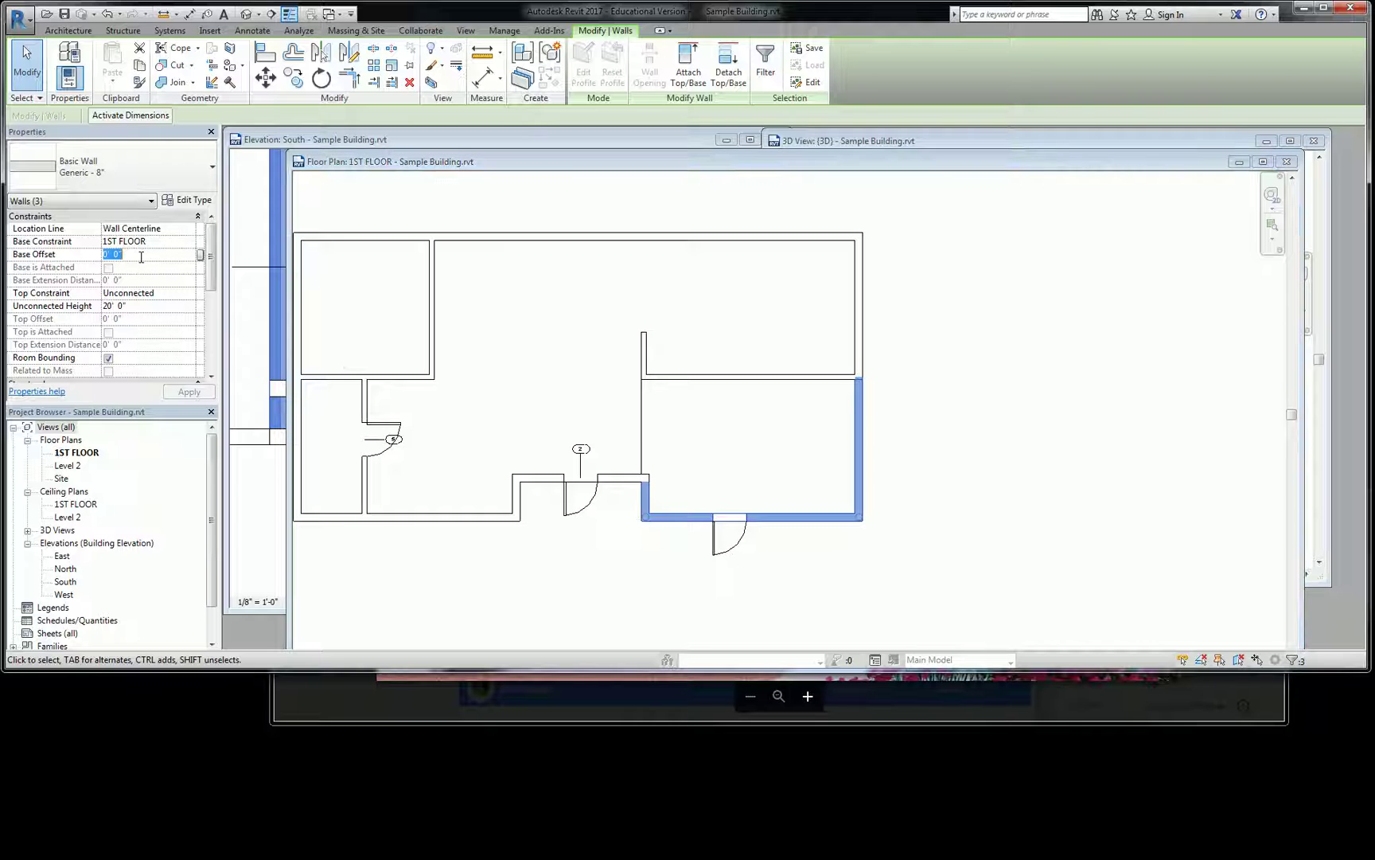
text(3)
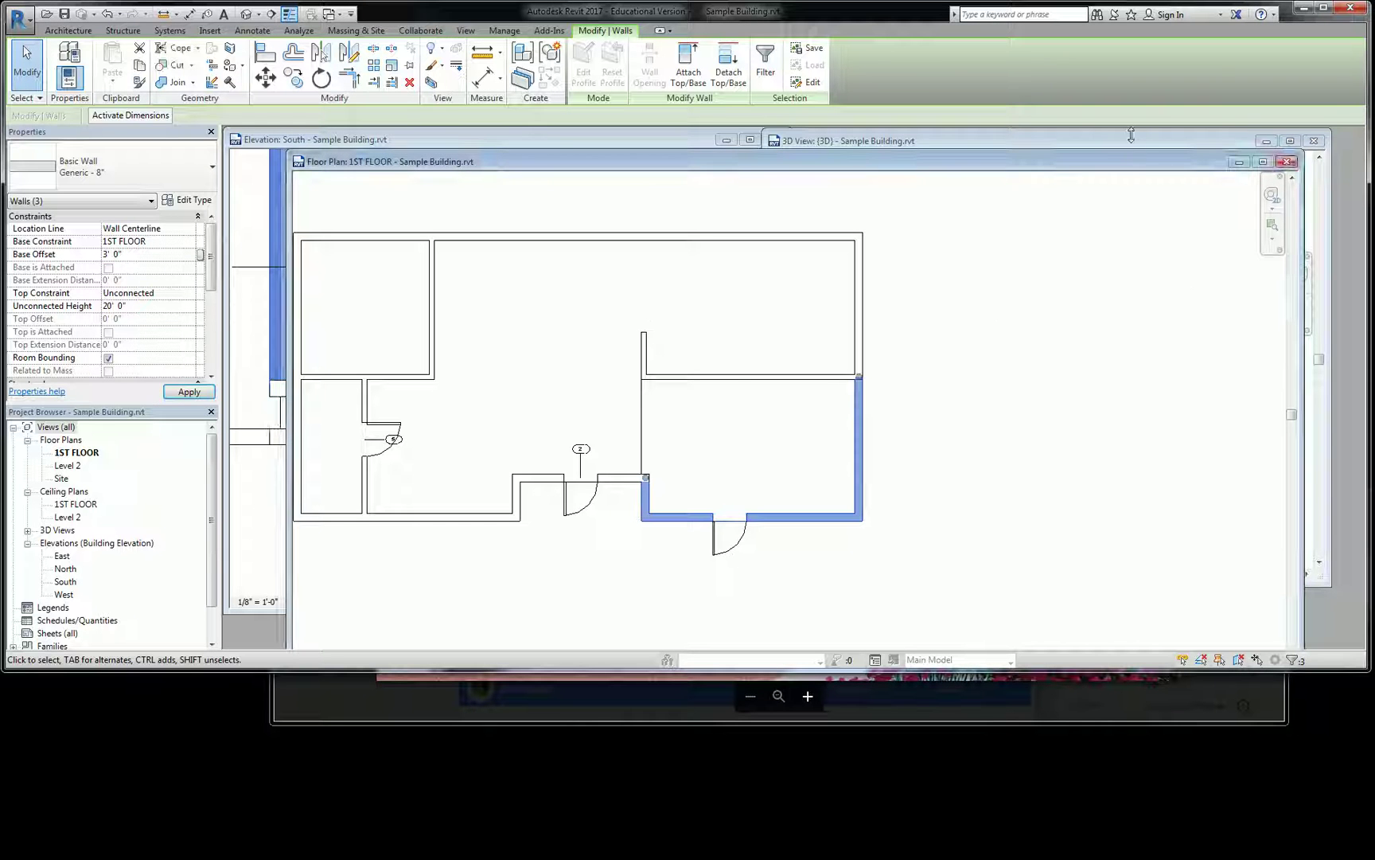
click(1131, 135)
click(1026, 479)
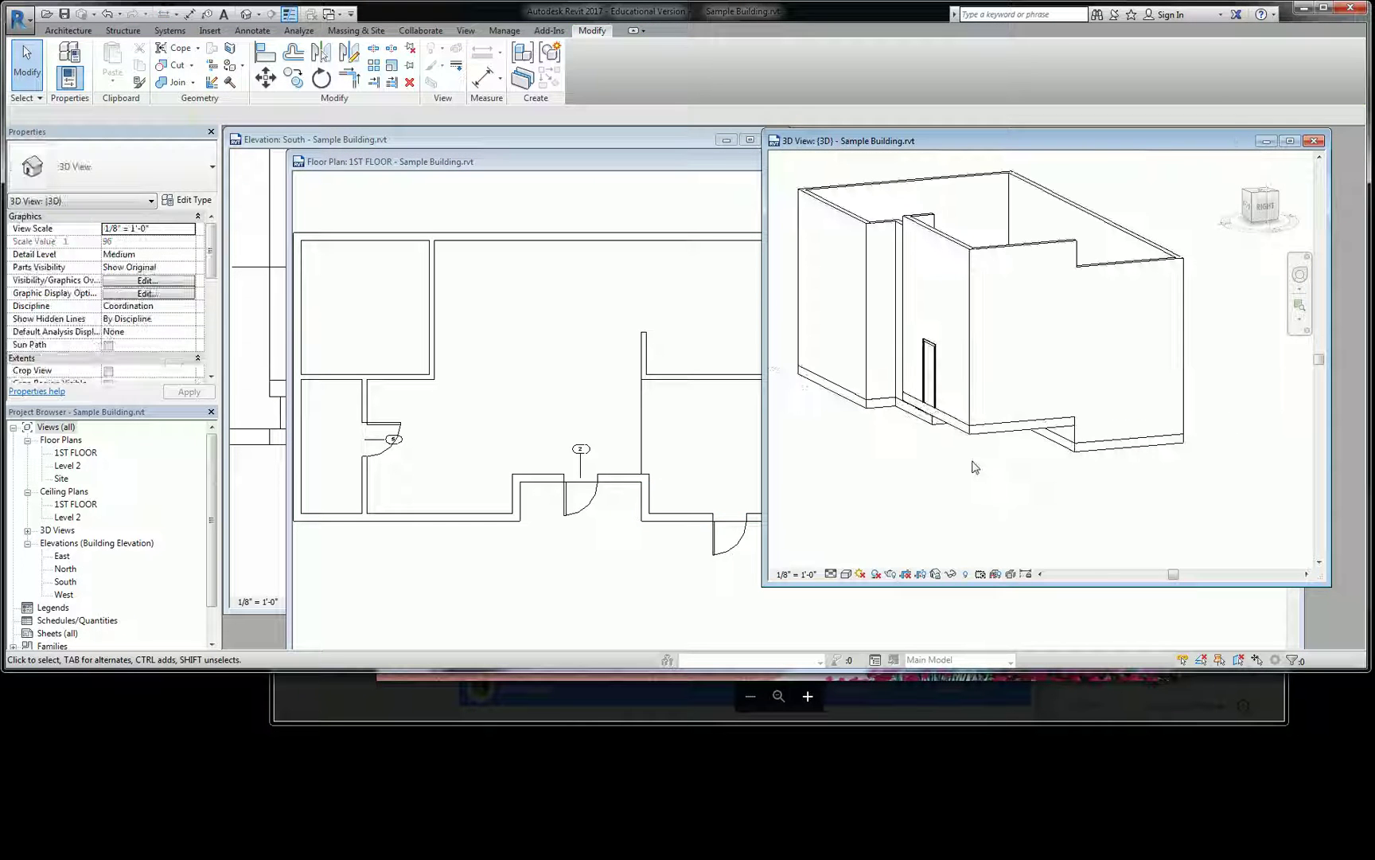